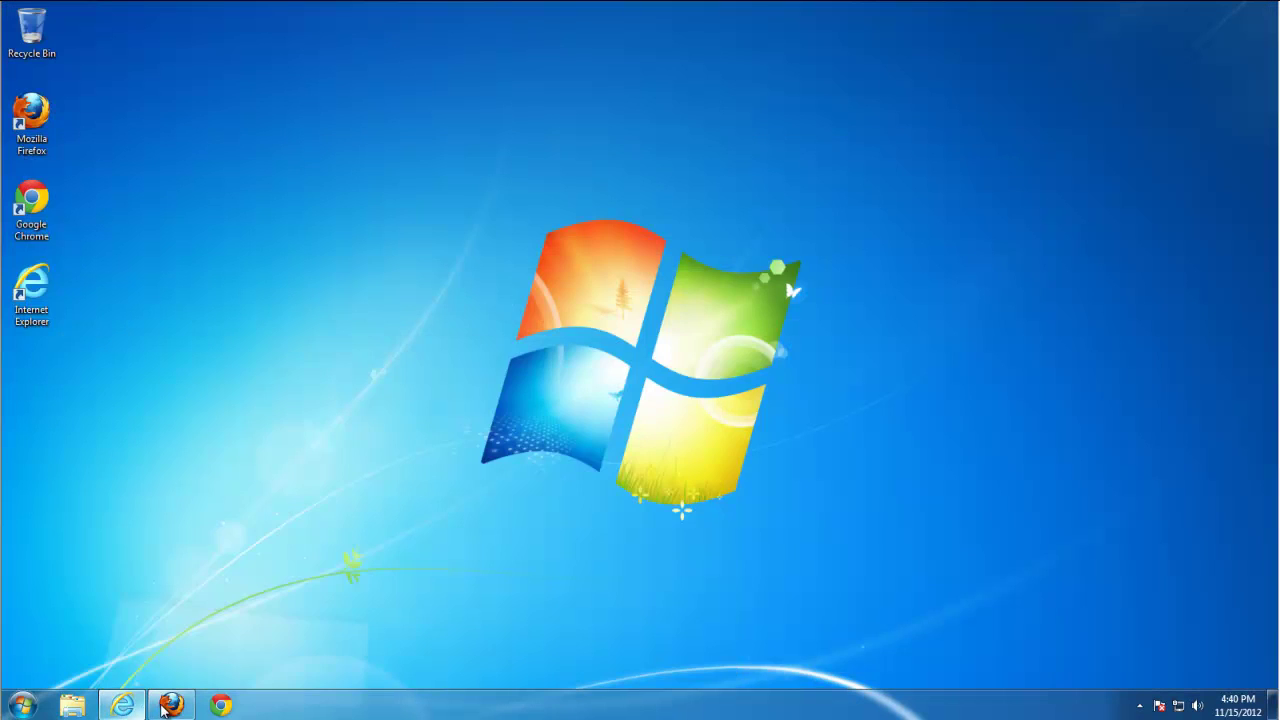
# Step: Close the Internet Explorer and Firefox windows from the taskbar and open the Start menu
pyautogui.click(163, 708)
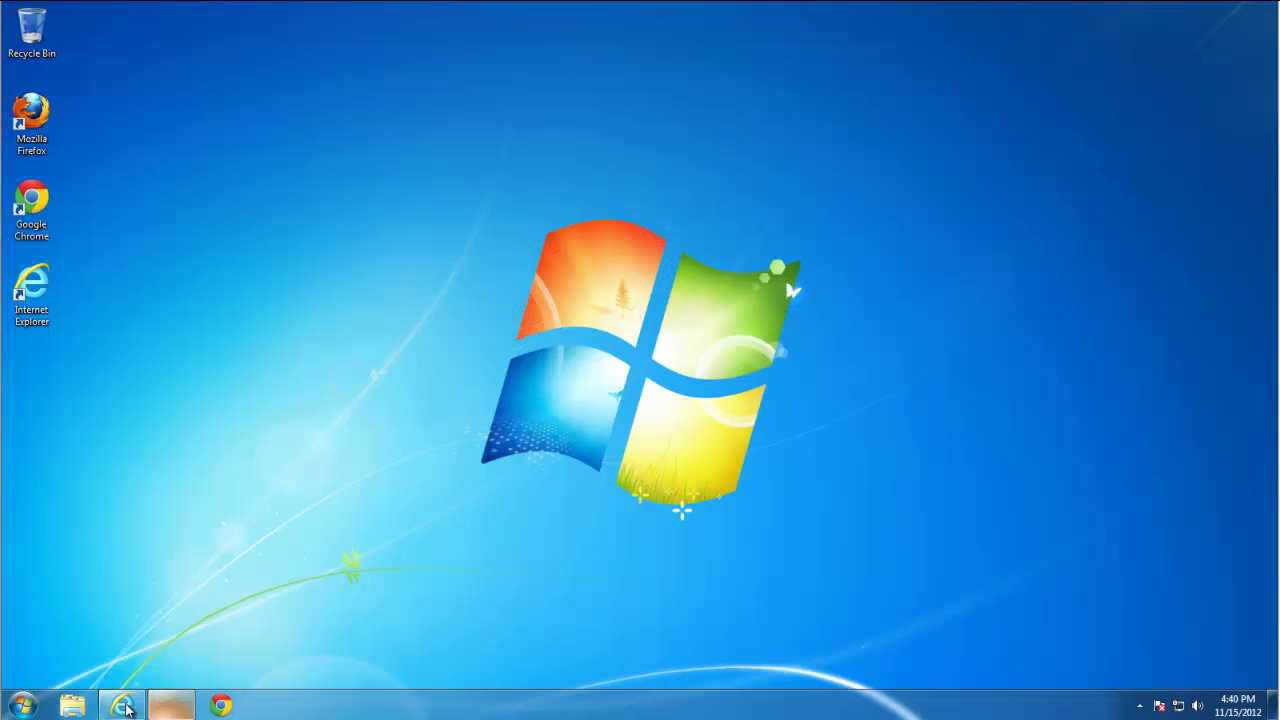
pyautogui.rightClick(125, 708)
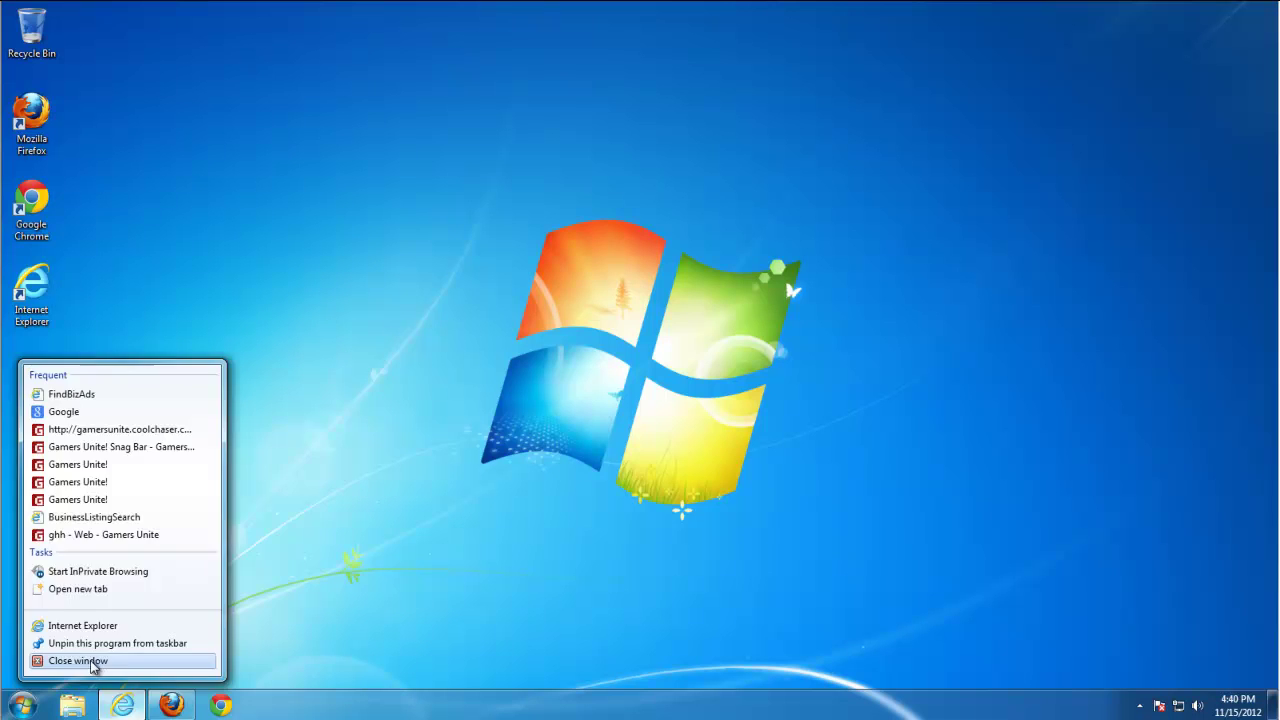
pyautogui.click(93, 661)
pyautogui.rightClick(171, 705)
pyautogui.click(122, 662)
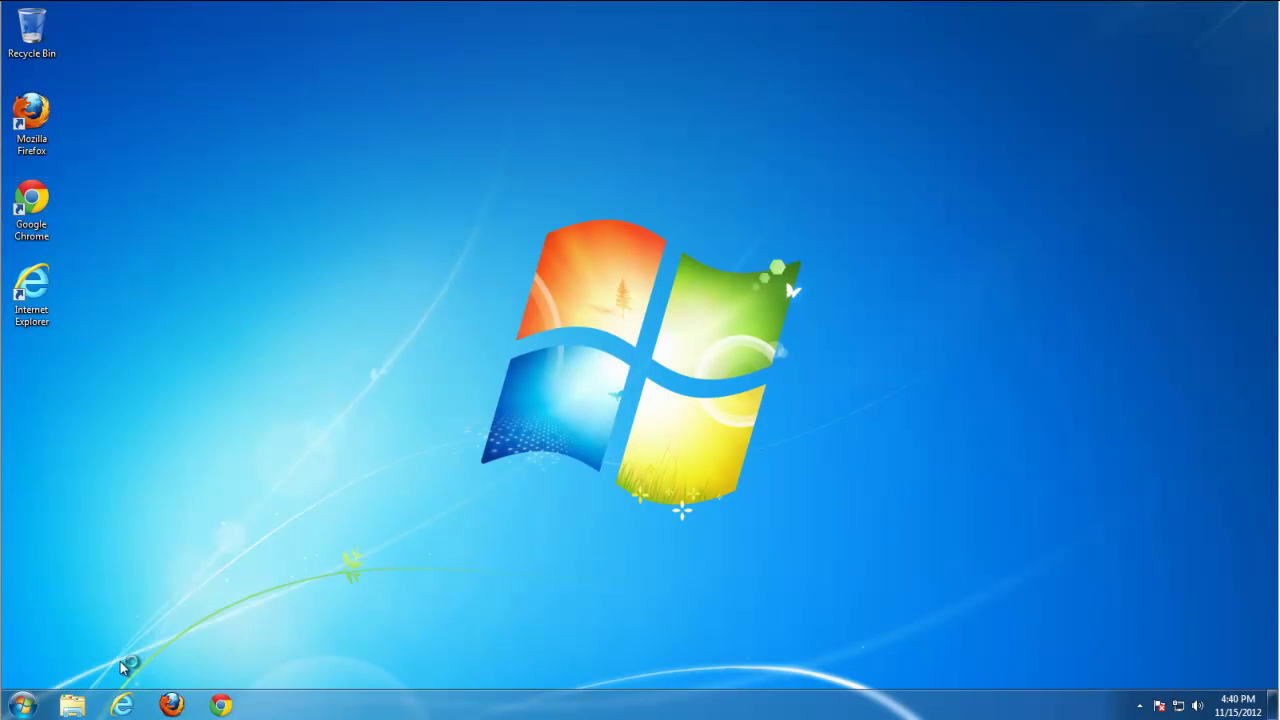
pyautogui.click(22, 705)
# Step: Uninstall Gamers Unite! Snag Bar from Control Panel's Programs and Features, viewing the removal details
pyautogui.click(240, 505)
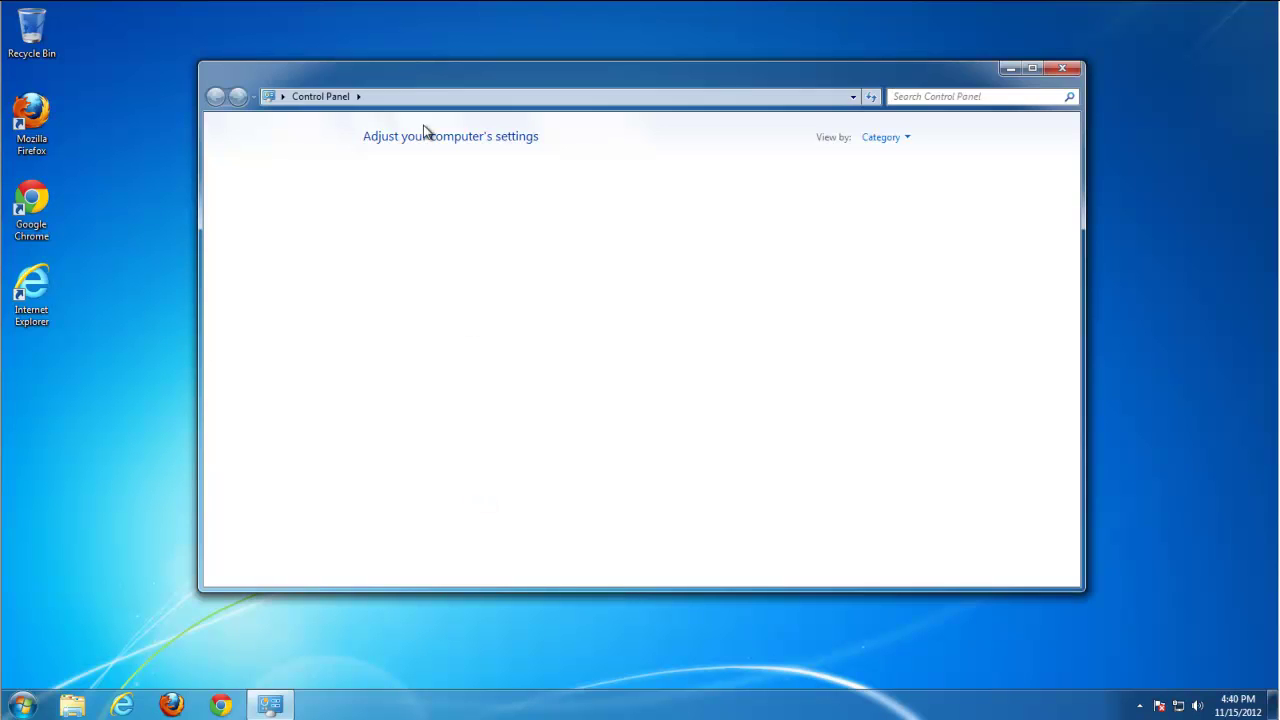
pyautogui.moveTo(416, 80)
pyautogui.mouseDown()
pyautogui.moveTo(420, 95)
pyautogui.moveTo(391, 94)
pyautogui.mouseUp()
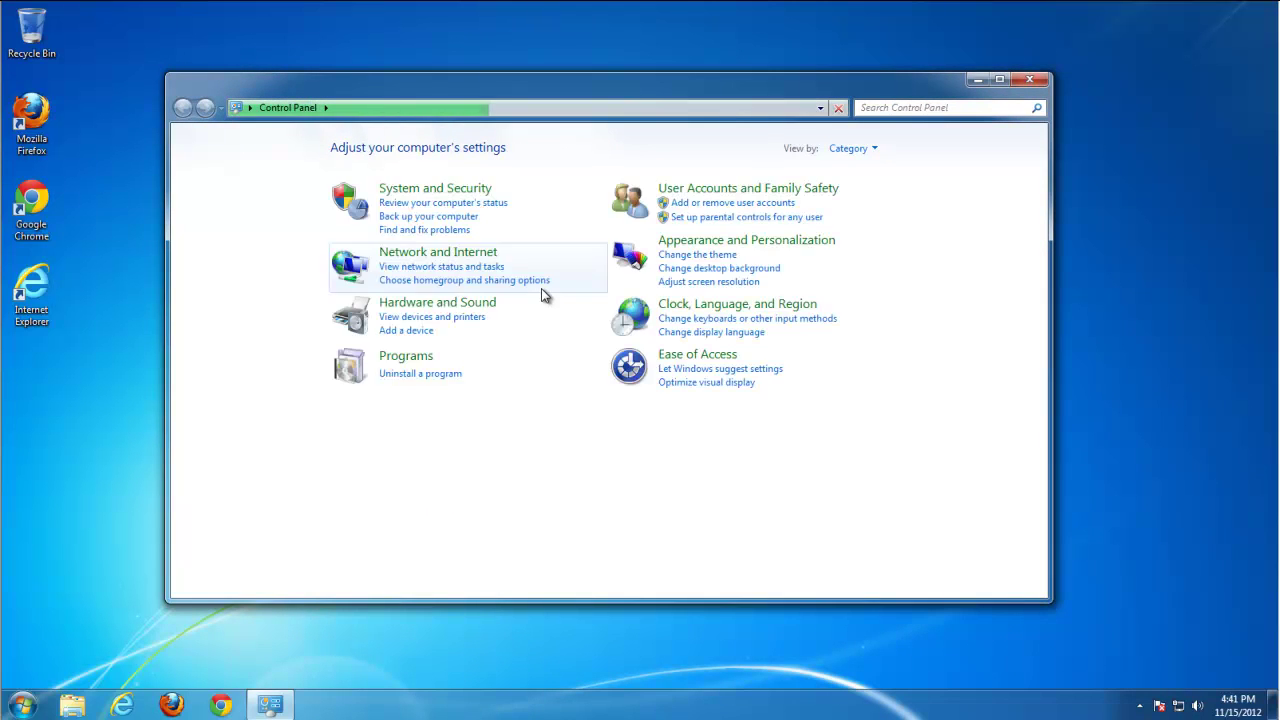
pyautogui.click(457, 377)
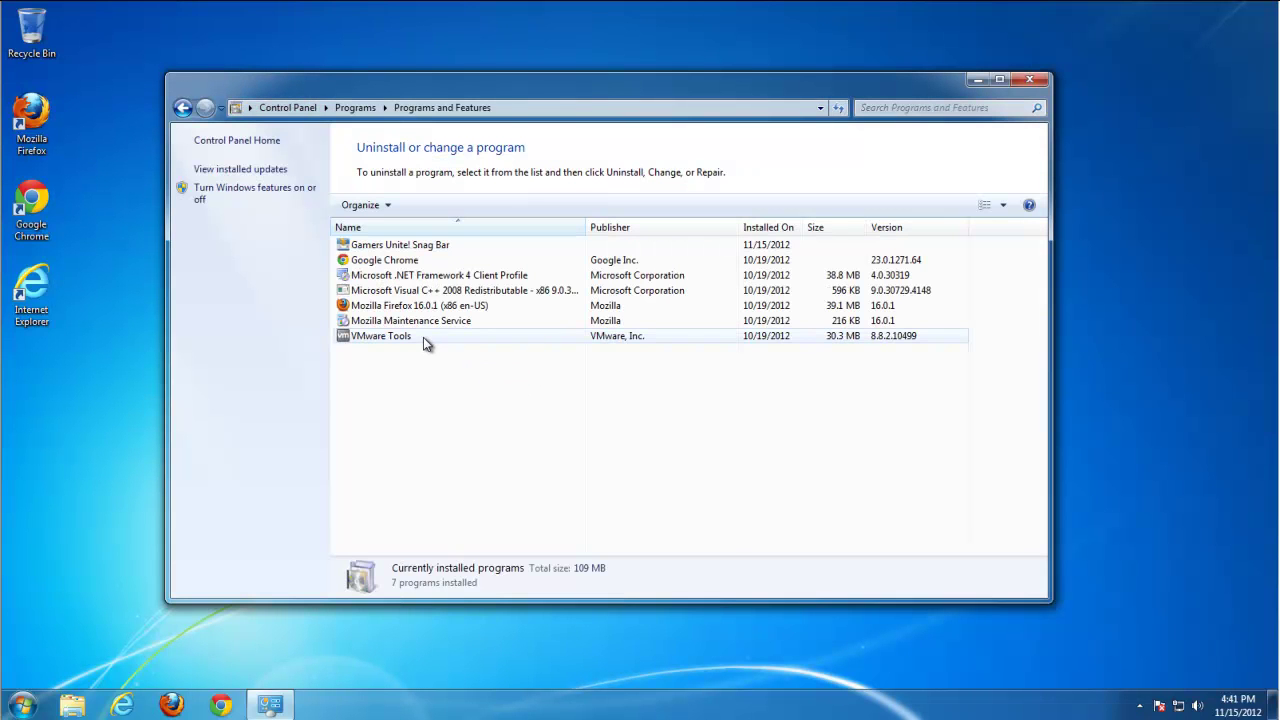
pyautogui.click(412, 246)
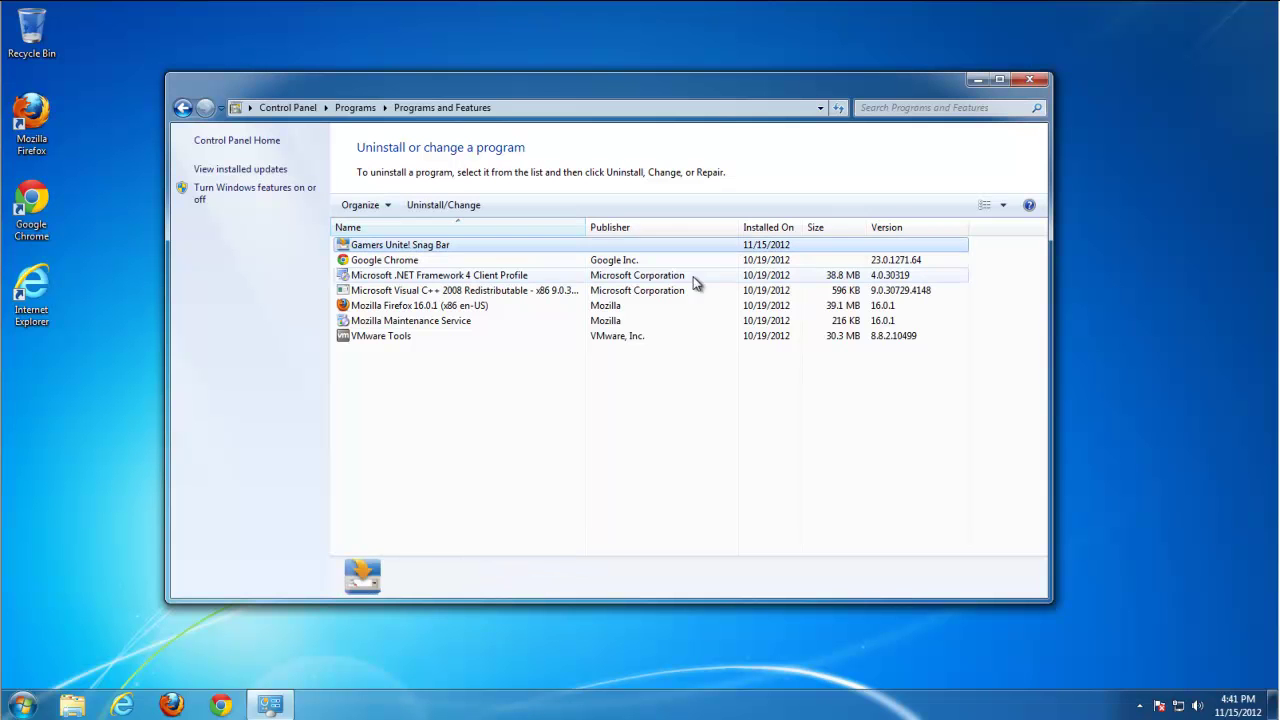
pyautogui.click(430, 212)
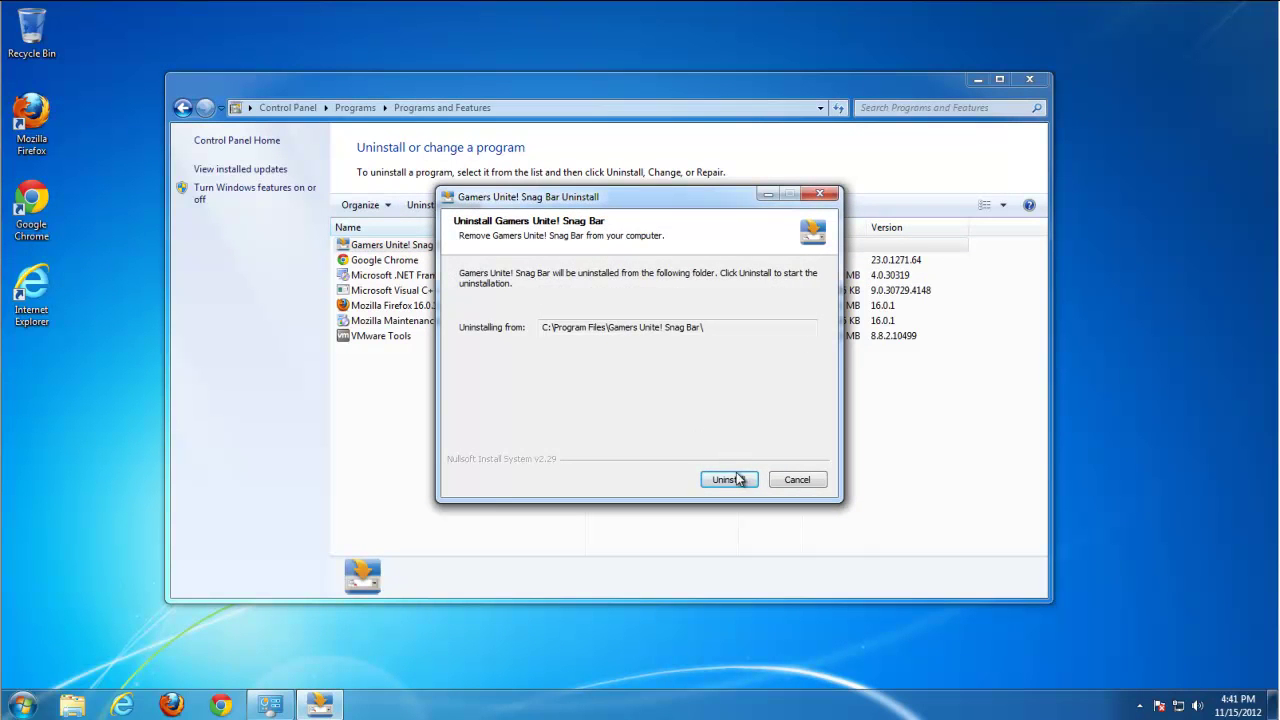
pyautogui.click(737, 480)
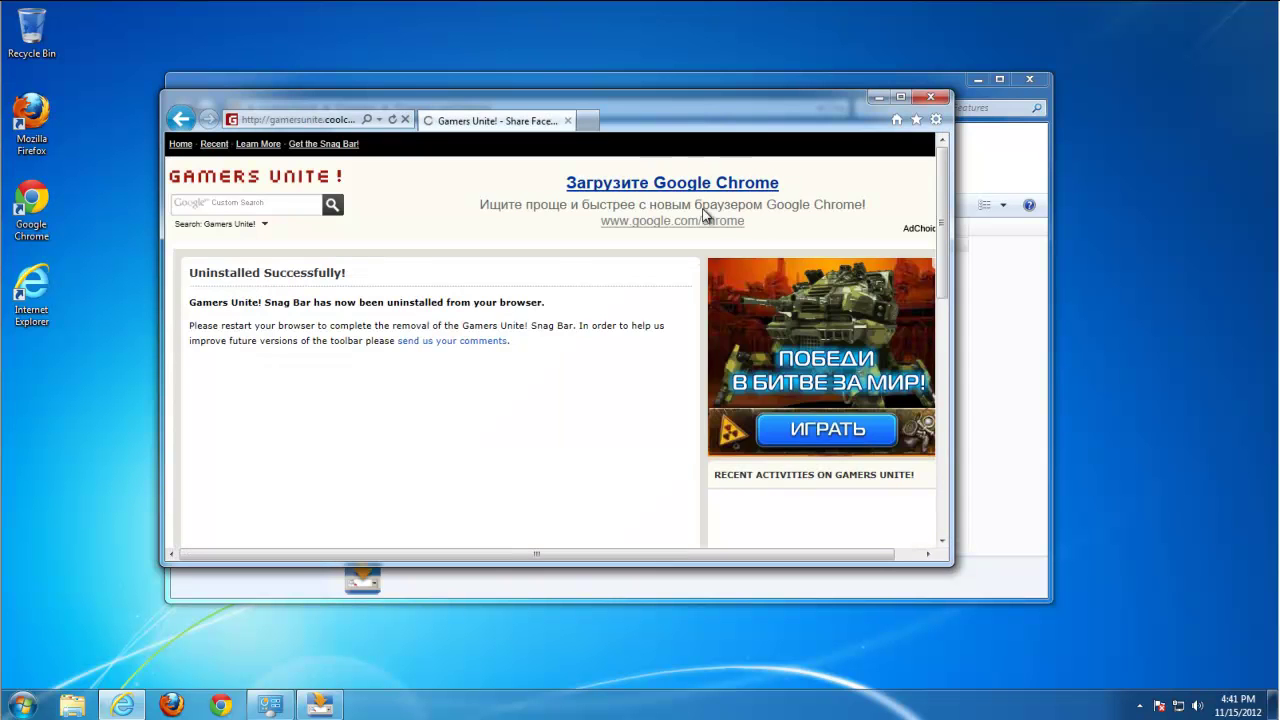
pyautogui.click(930, 97)
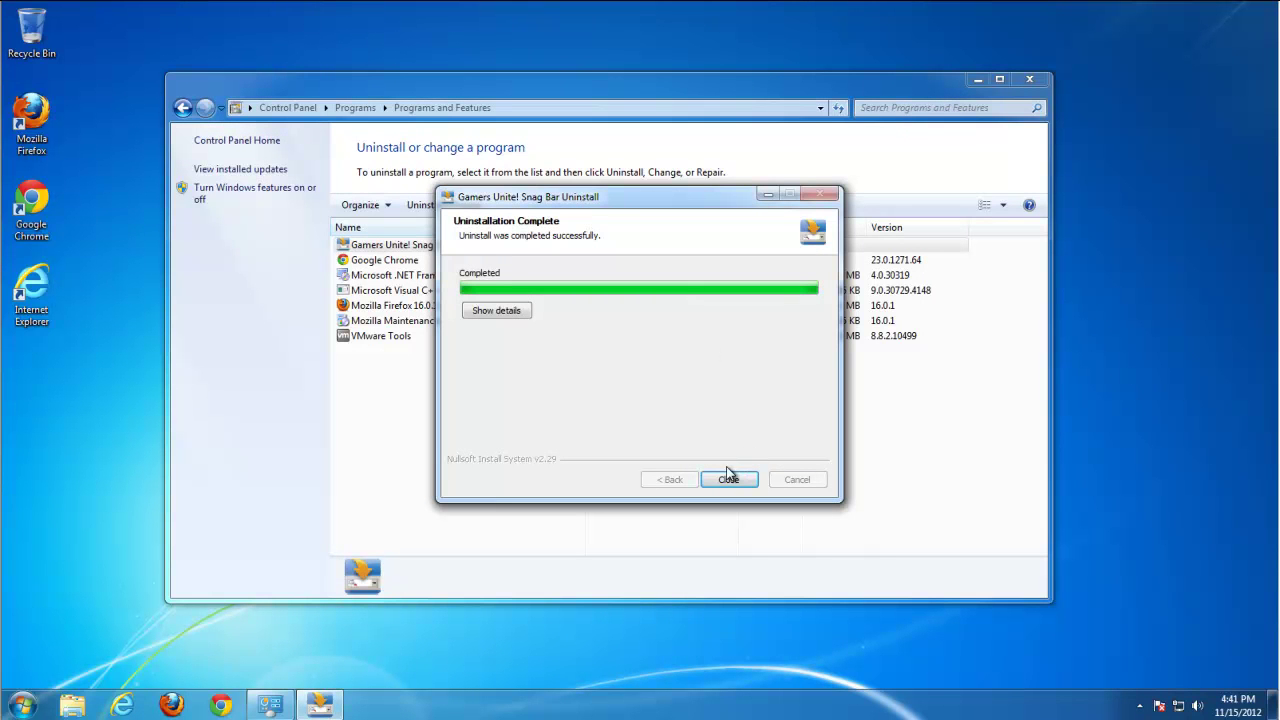
pyautogui.click(503, 313)
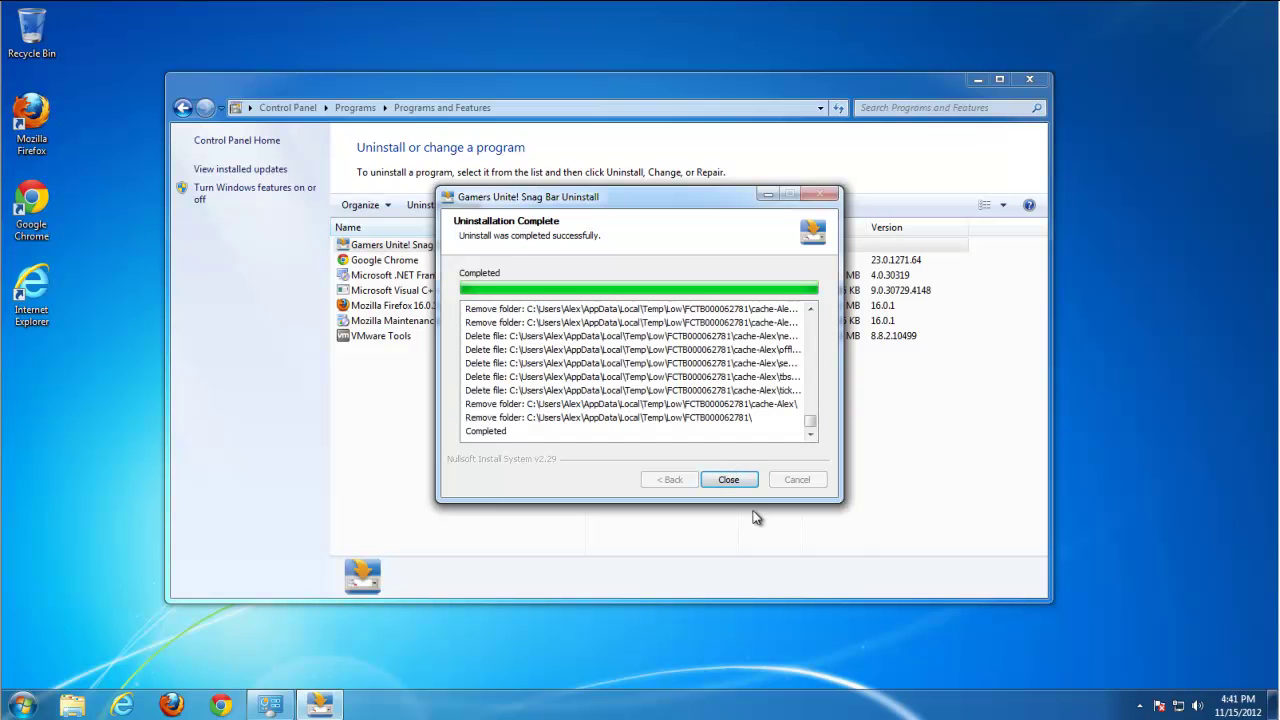
pyautogui.click(728, 480)
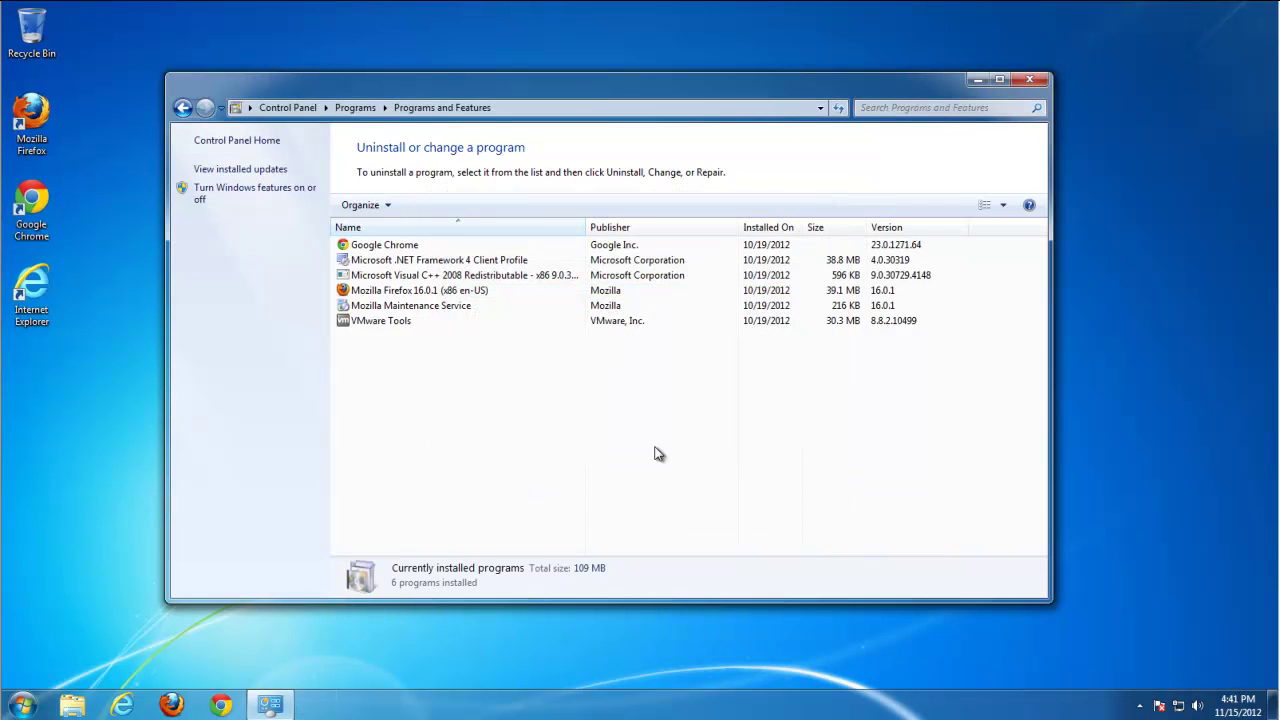
# Step: Close Programs and Features, refresh the desktop, and run a test address-bar search in maximised Internet Explorer
pyautogui.click(1022, 80)
pyautogui.rightClick(403, 246)
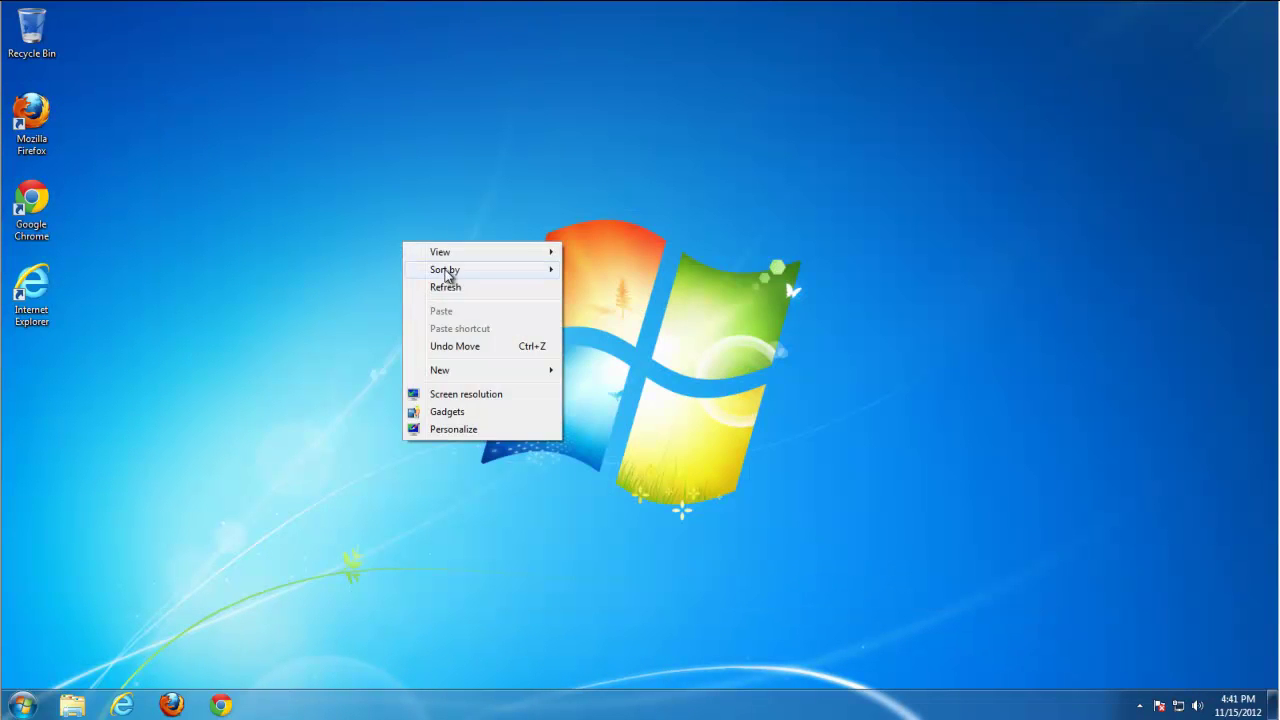
pyautogui.click(455, 286)
pyautogui.click(121, 705)
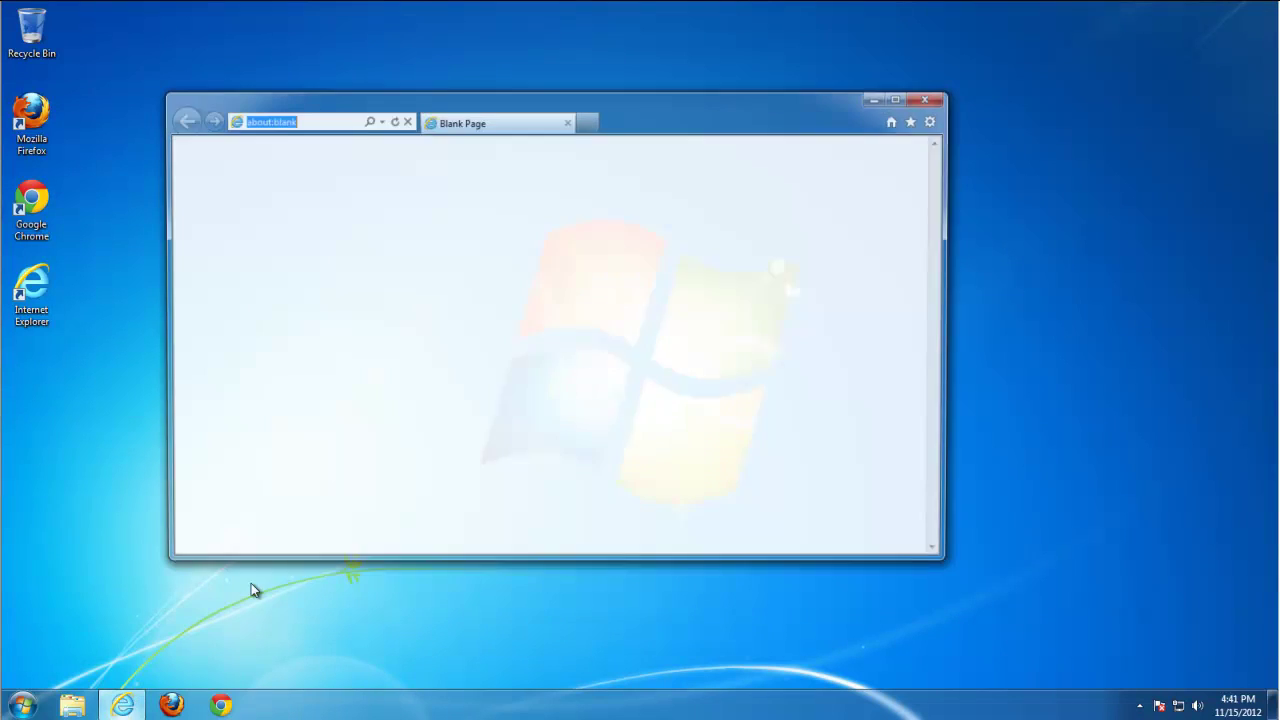
pyautogui.click(900, 96)
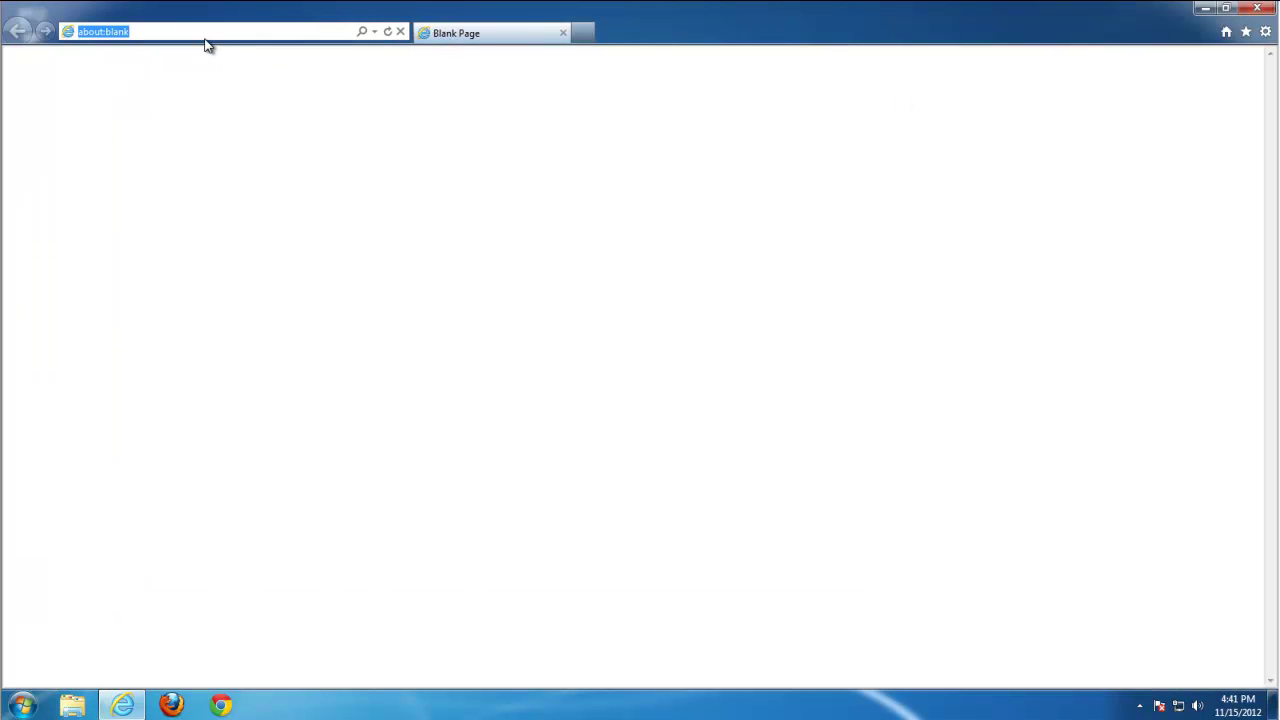
pyautogui.write('search')
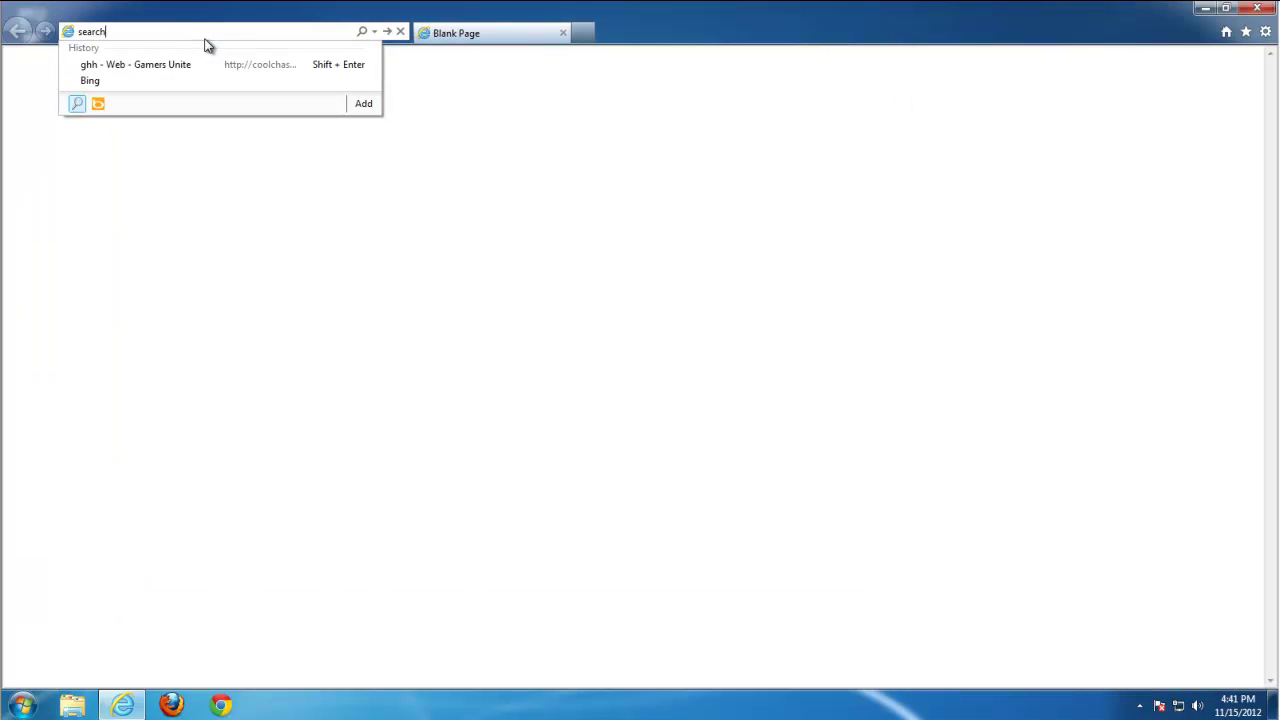
pyautogui.press('Return')
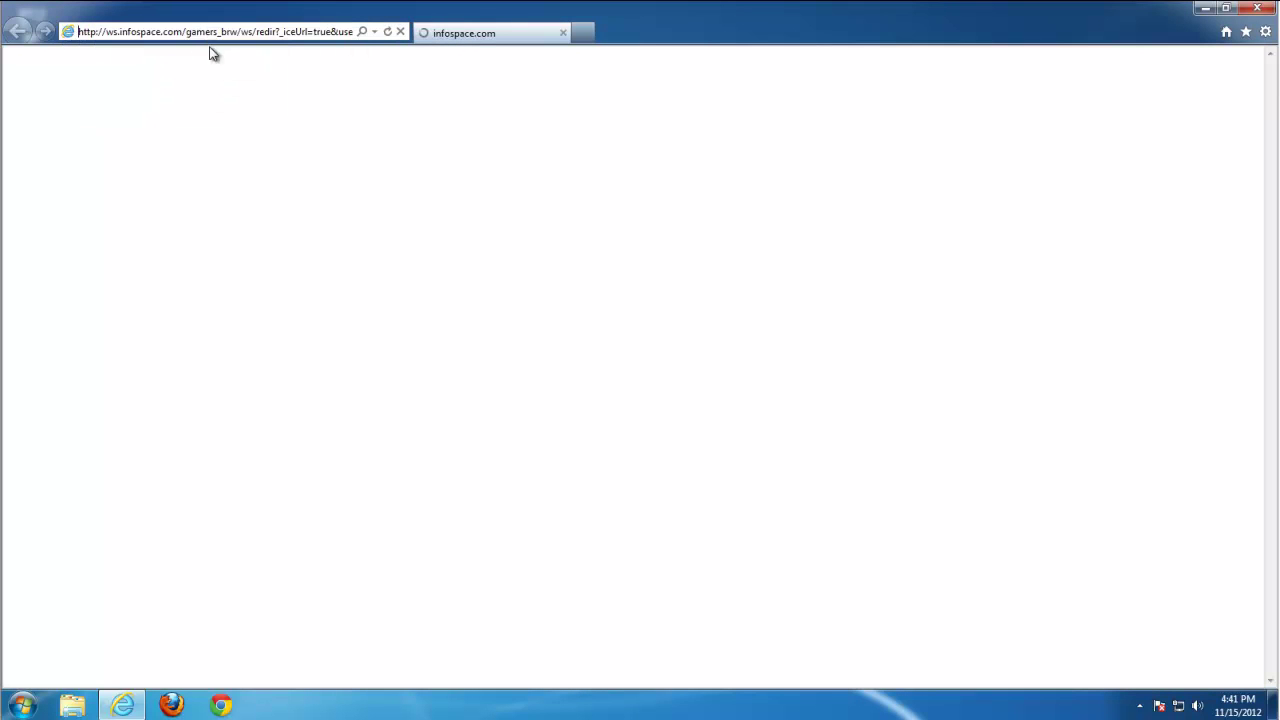
# Step: In Internet Options search settings, make Bing the default provider and remove Web Search
pyautogui.click(1265, 32)
pyautogui.click(1139, 205)
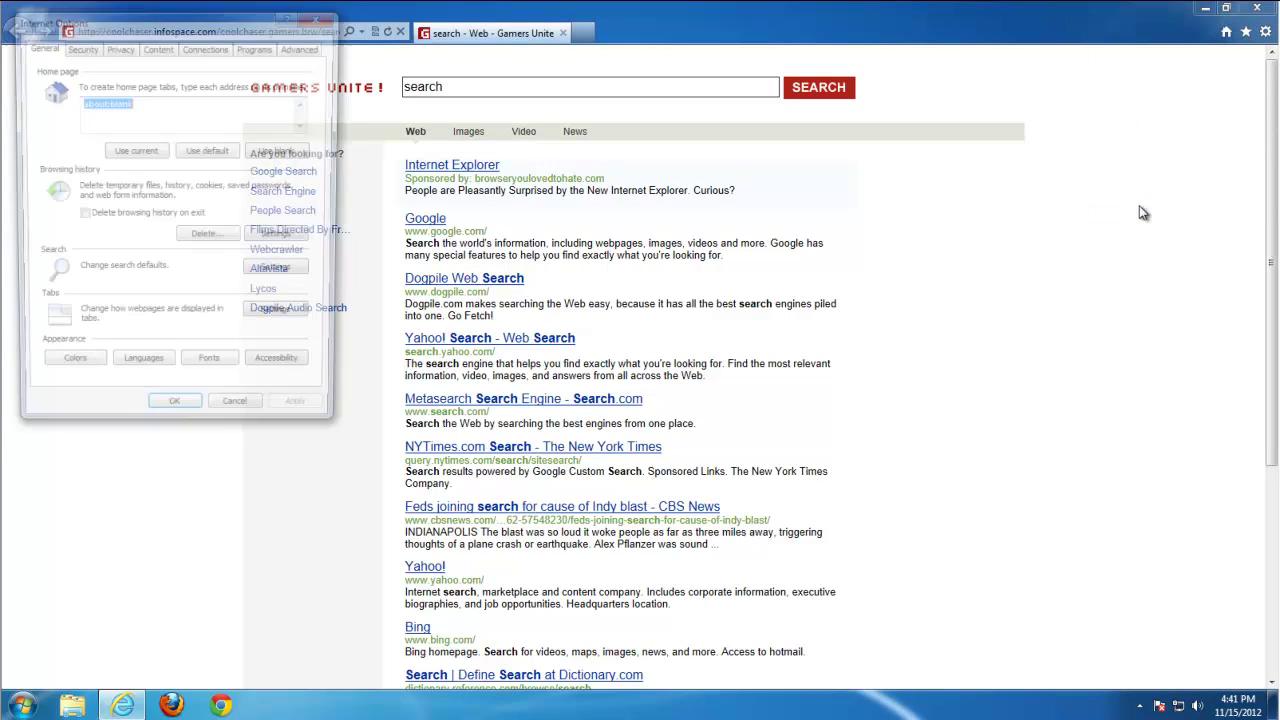
pyautogui.moveTo(197, 24); pyautogui.dragTo(543, 90)
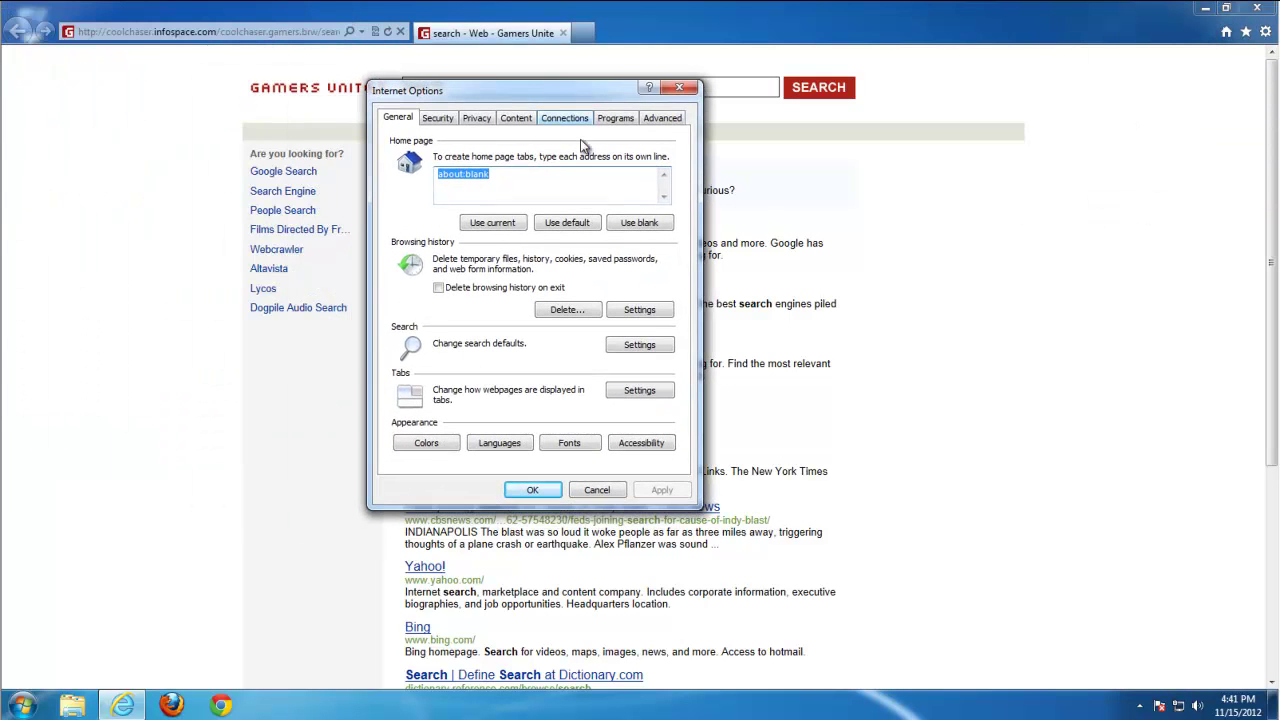
pyautogui.click(647, 349)
pyautogui.click(419, 195)
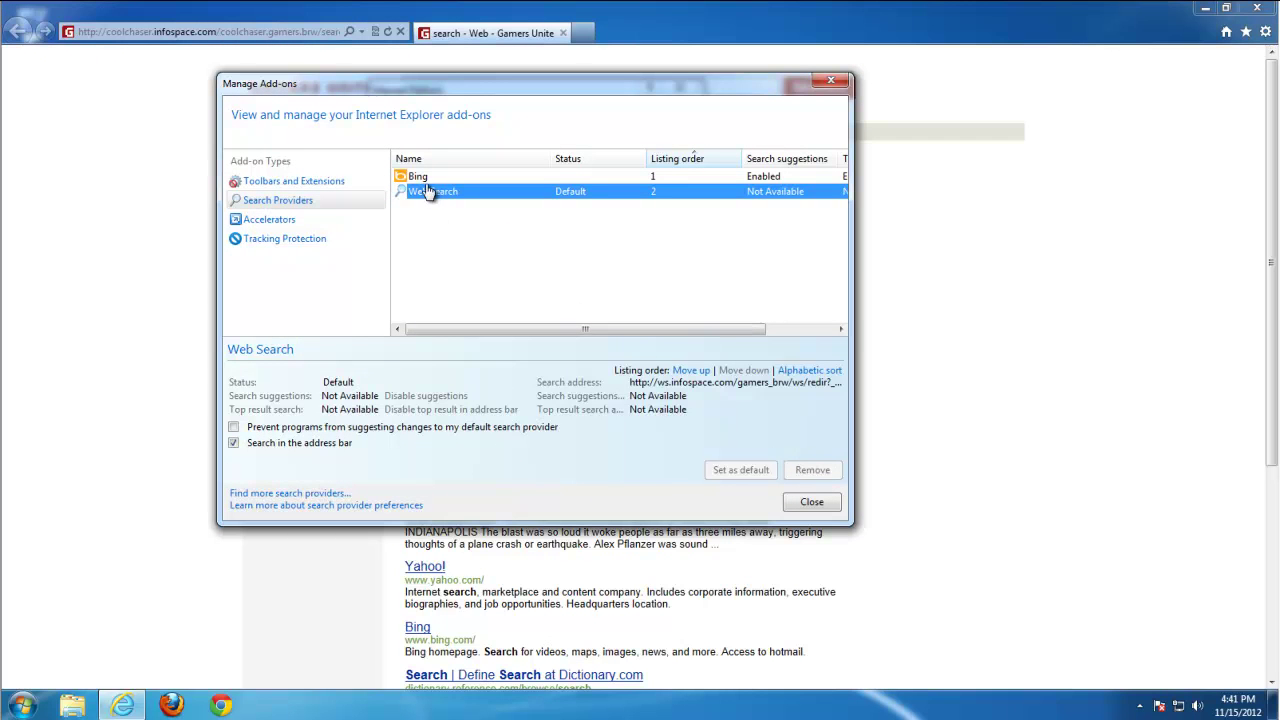
pyautogui.click(418, 178)
pyautogui.click(744, 470)
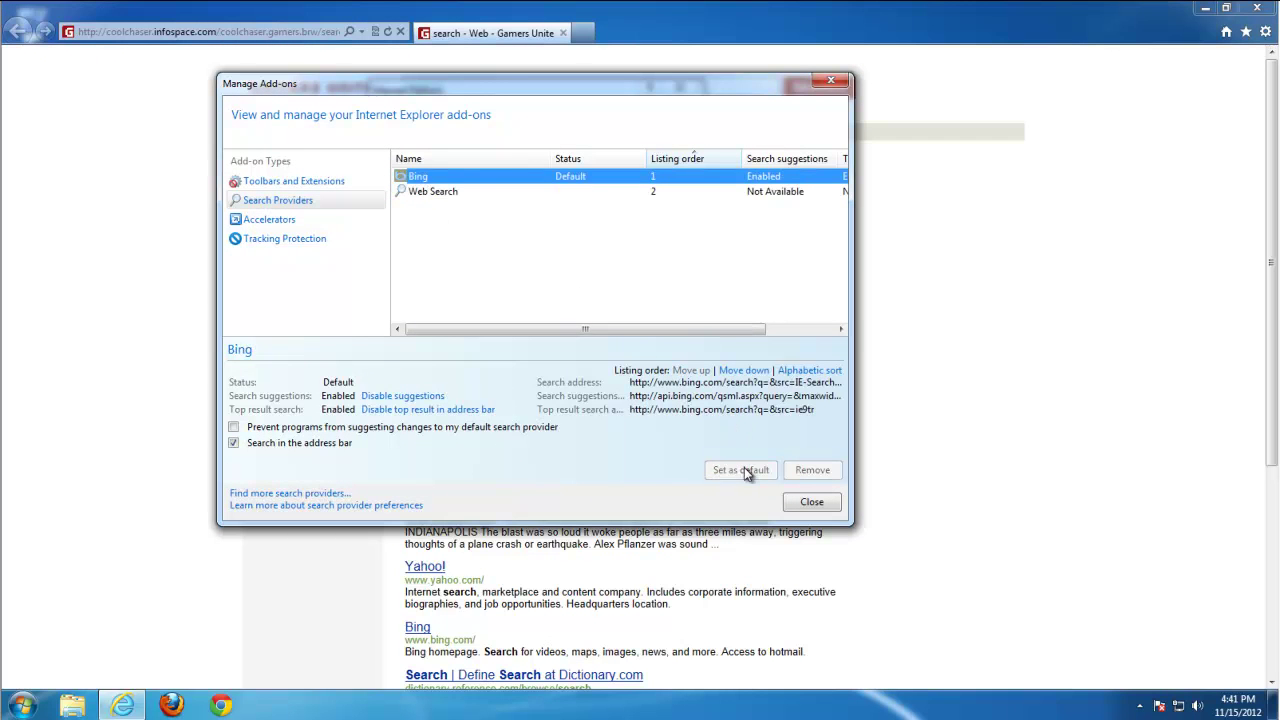
pyautogui.click(427, 193)
pyautogui.click(813, 470)
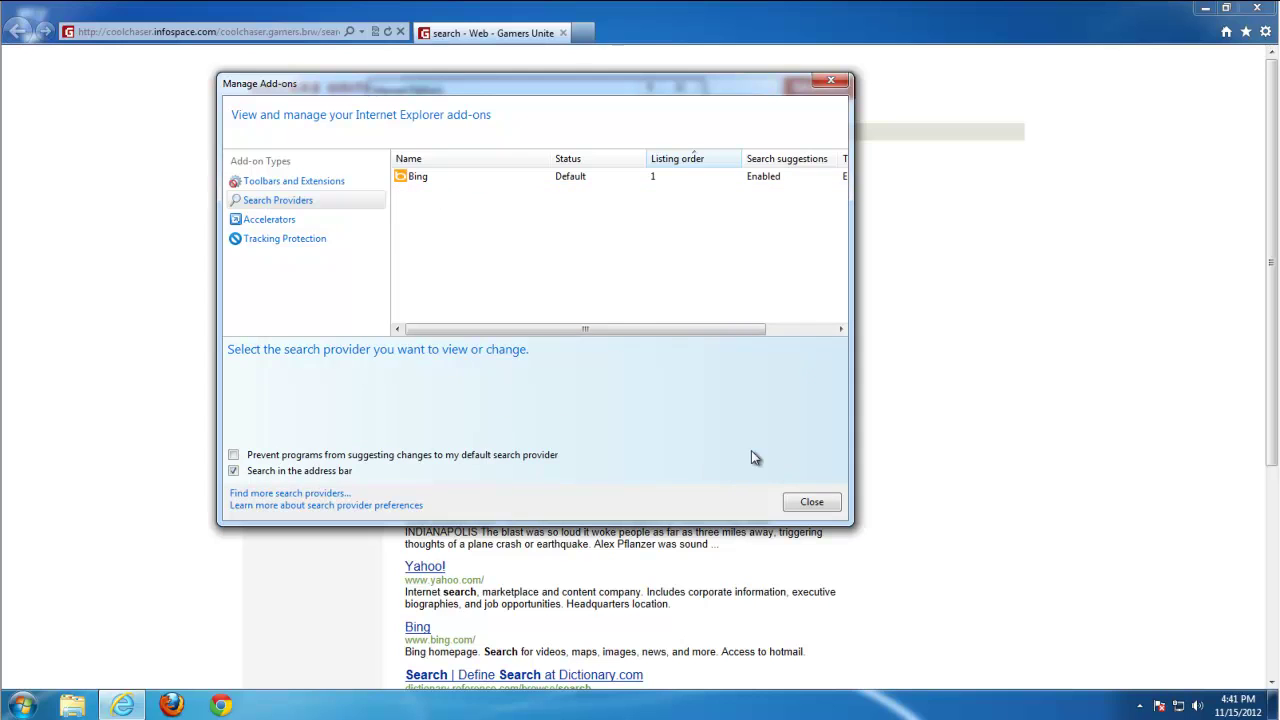
# Step: Review toolbars and accelerators, confirm Internet Options, close Internet Explorer and dismiss the VM warning
pyautogui.click(262, 181)
pyautogui.click(274, 224)
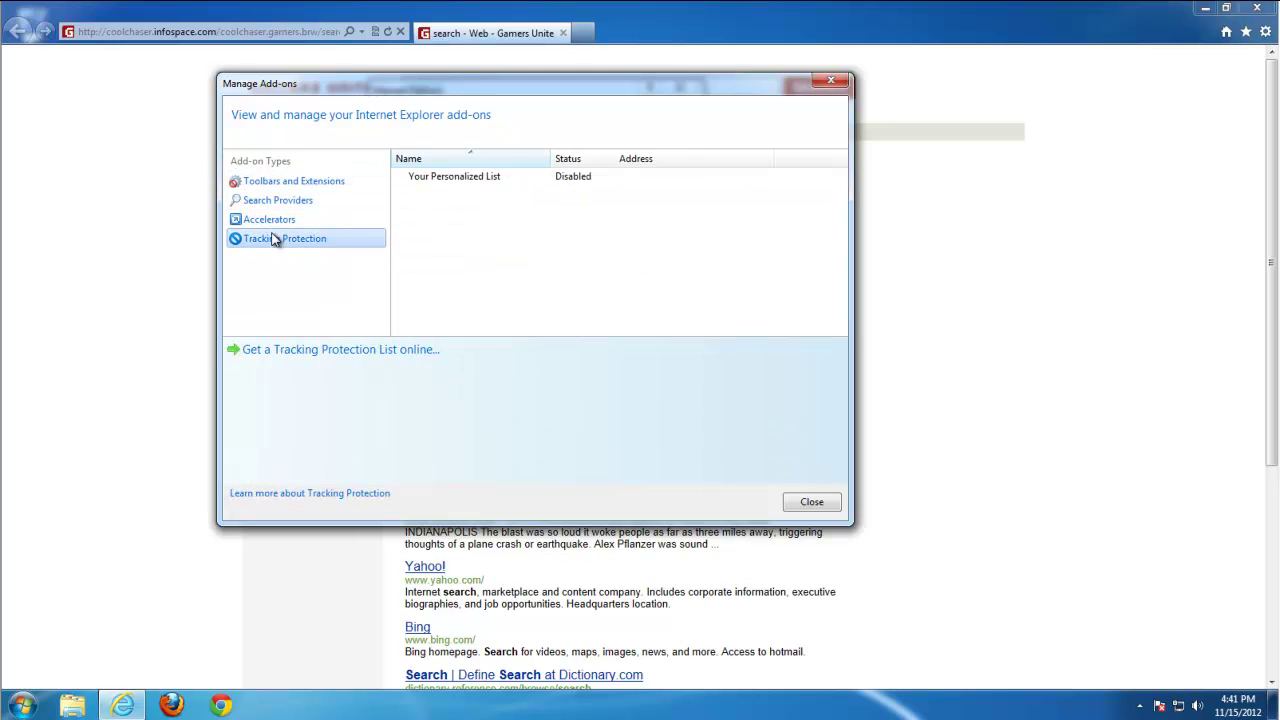
pyautogui.click(830, 80)
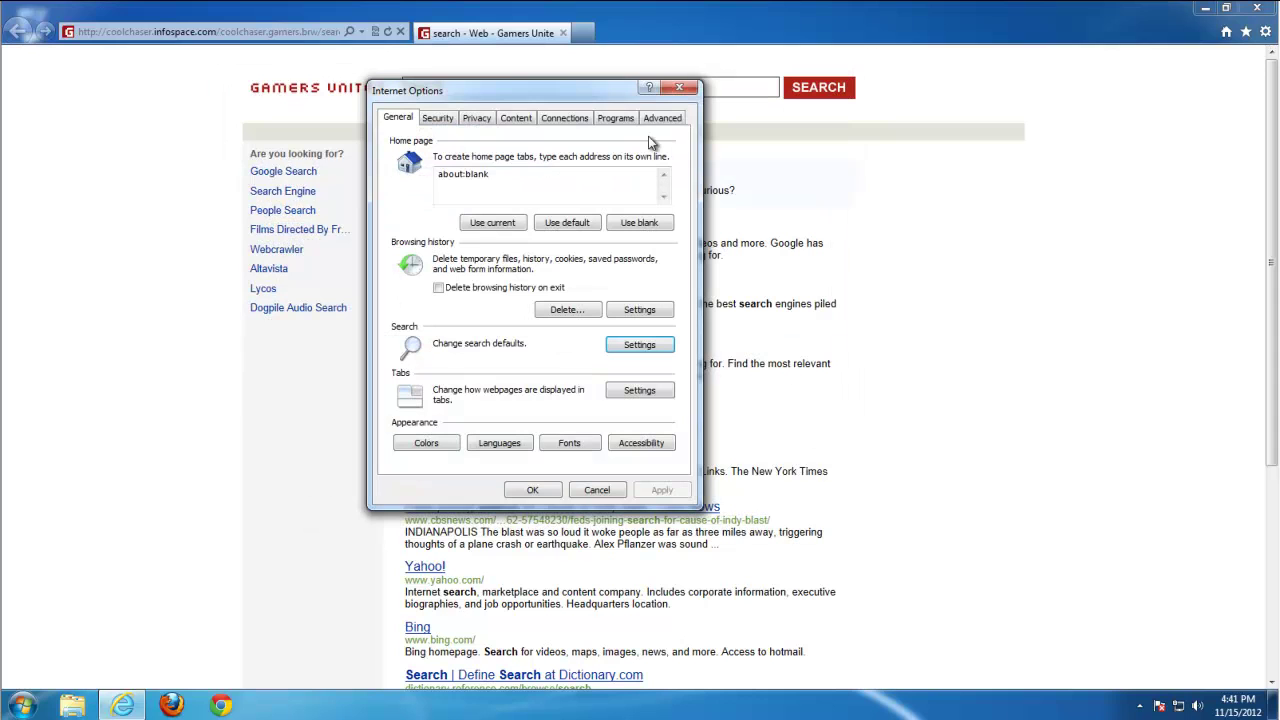
pyautogui.click(540, 494)
pyautogui.click(1257, 8)
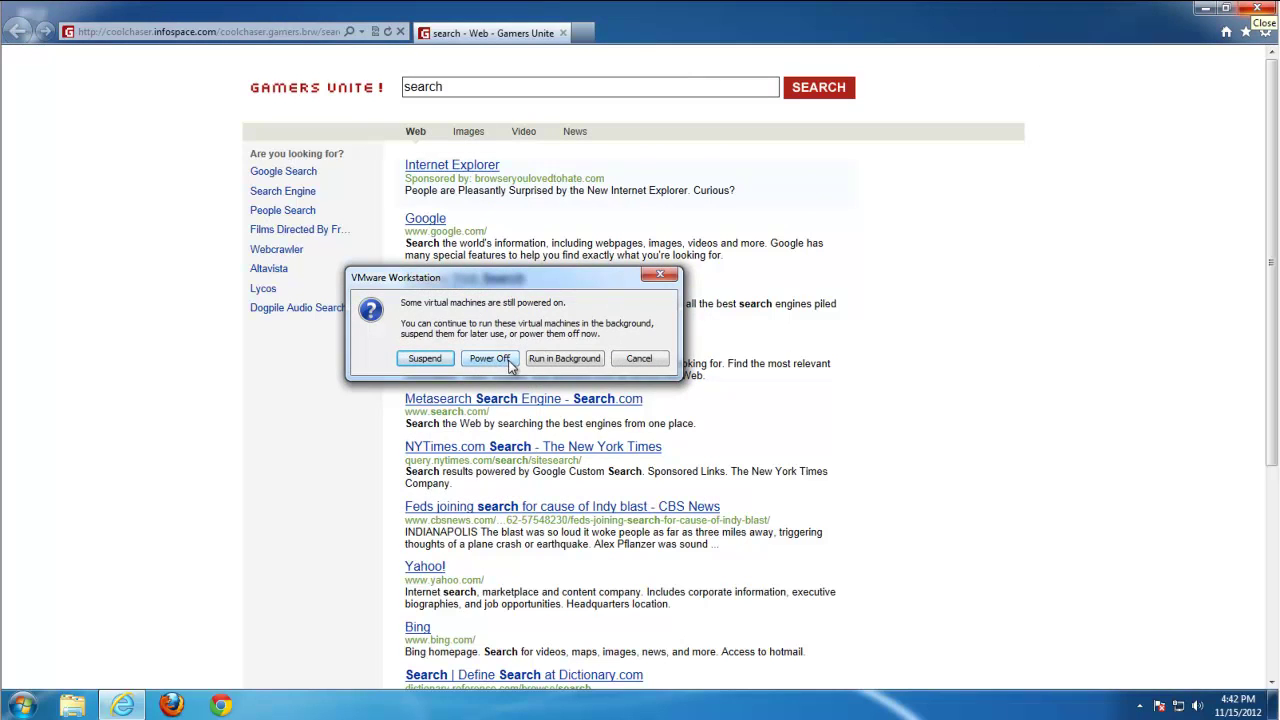
pyautogui.click(640, 358)
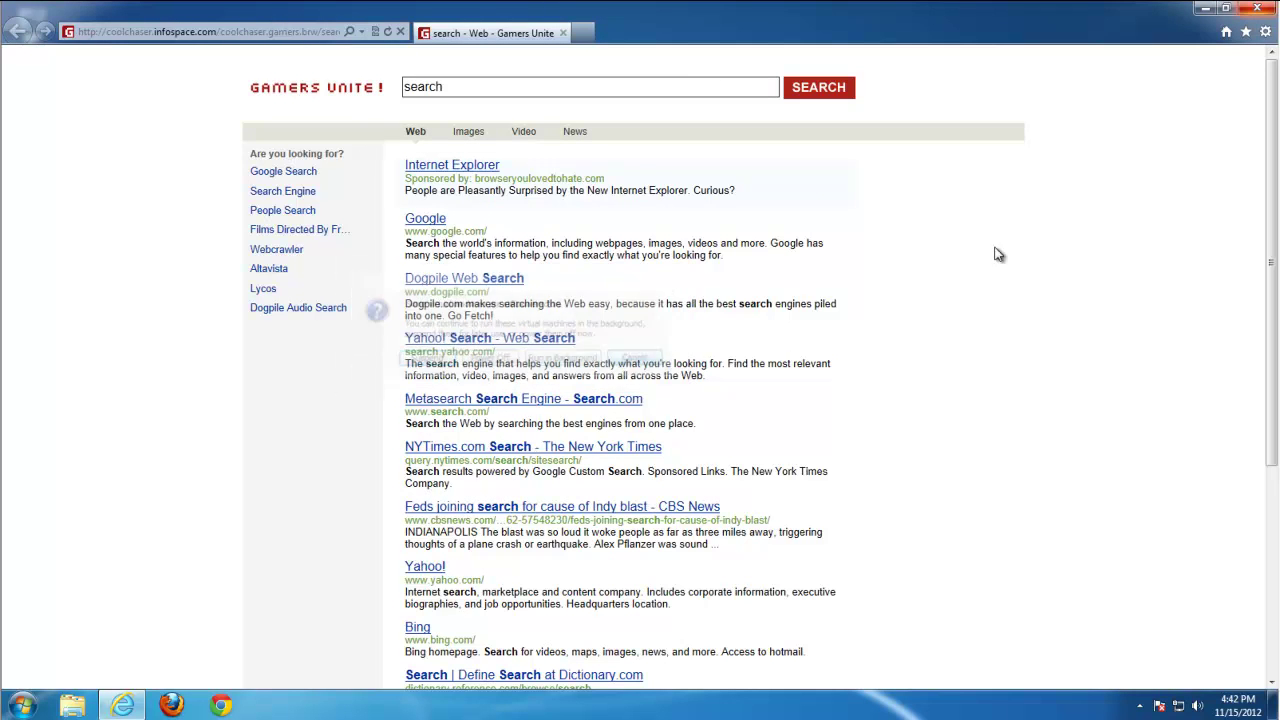
# Step: Close Internet Explorer and launch Firefox, declining the default-browser prompt
pyautogui.click(1257, 8)
pyautogui.click(171, 704)
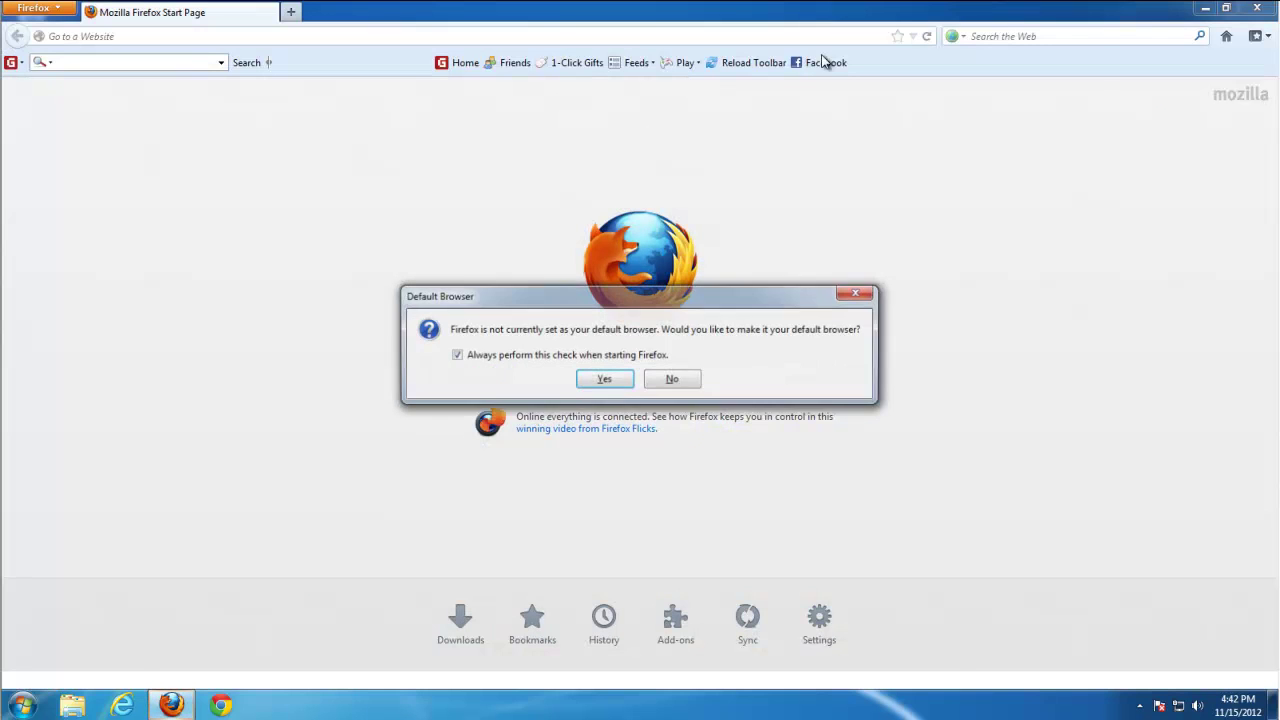
pyautogui.click(678, 381)
# Step: Remove the Gamers Unite! Snag Bar extension in Add-ons, close its uninstall page, and open a new tab
pyautogui.click(48, 10)
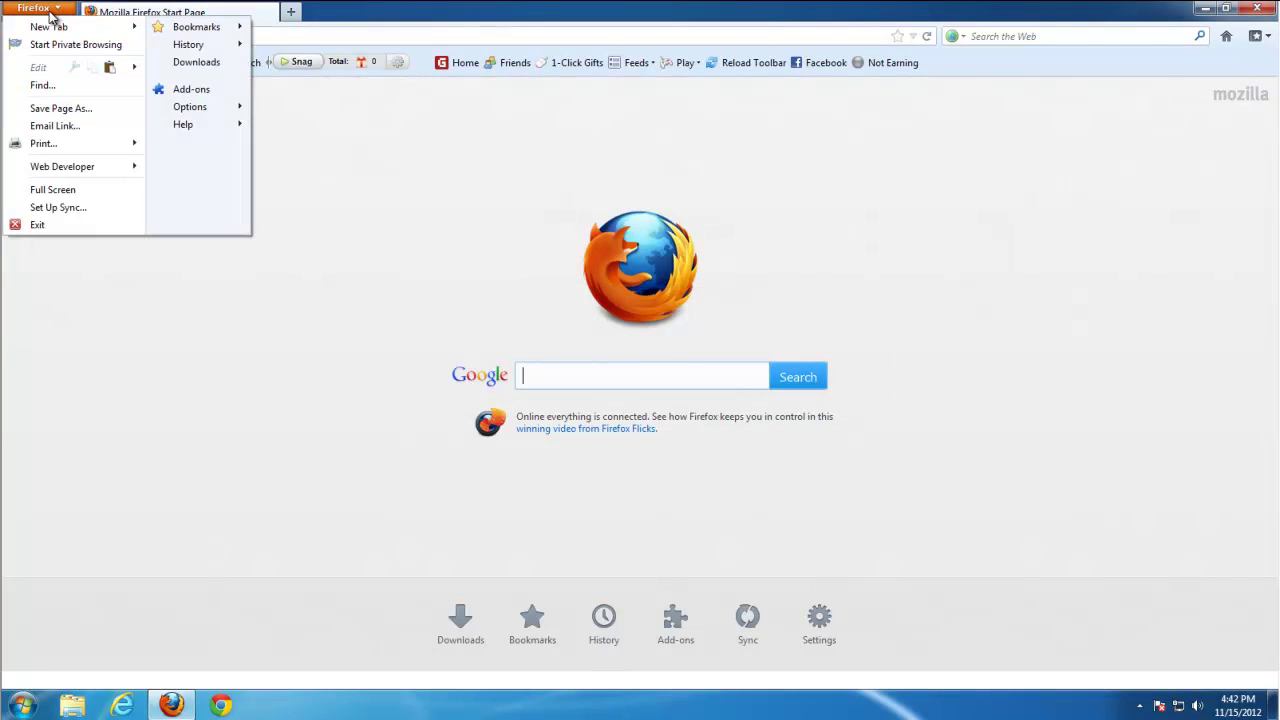
pyautogui.click(192, 89)
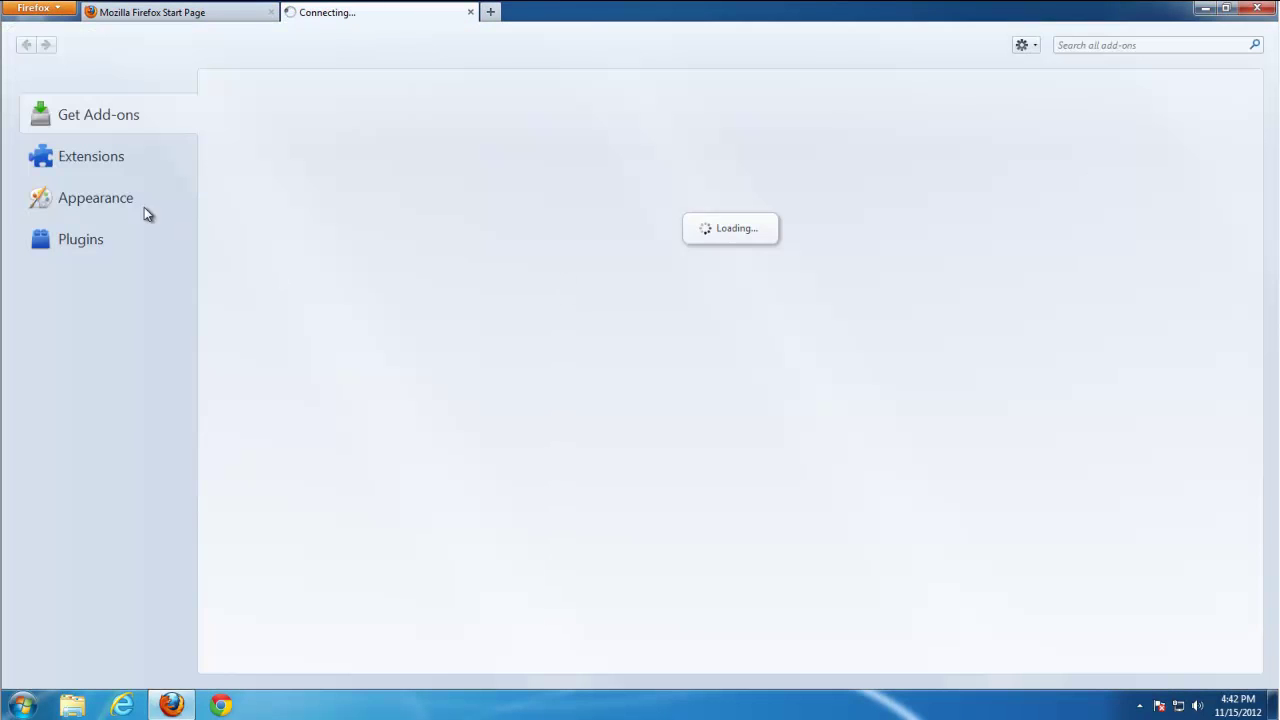
pyautogui.click(104, 160)
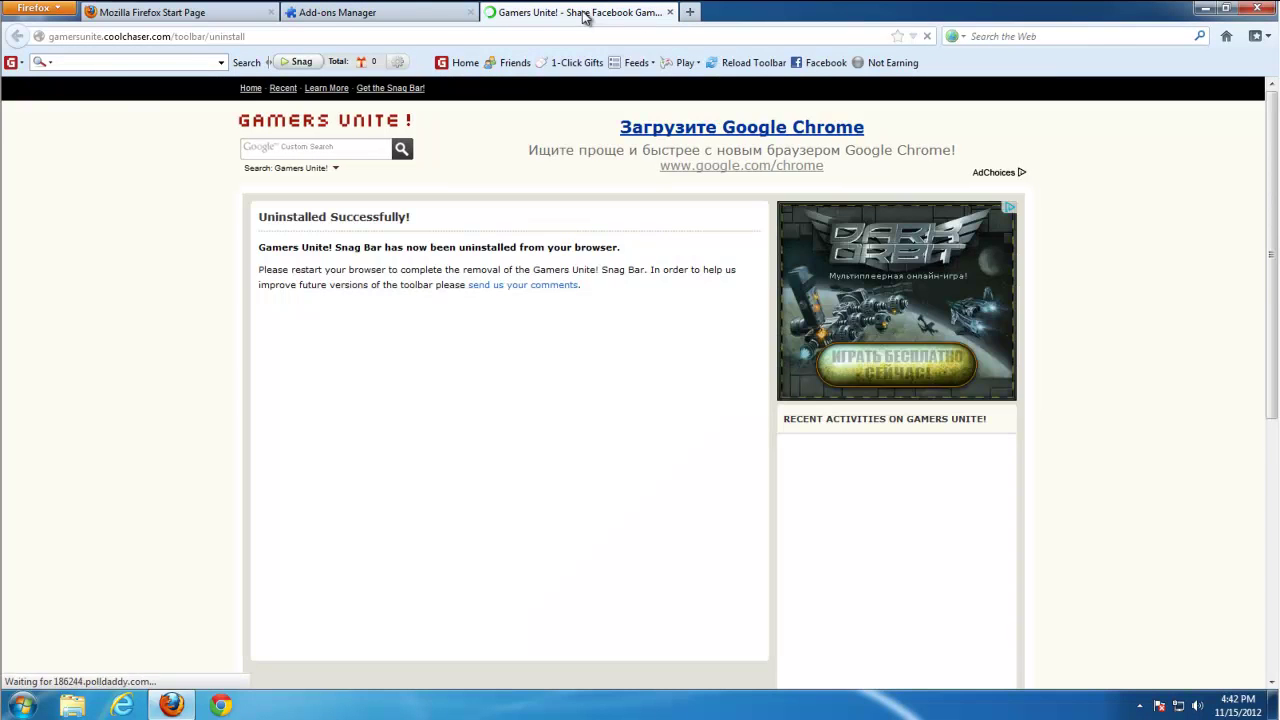
pyautogui.click(405, 13)
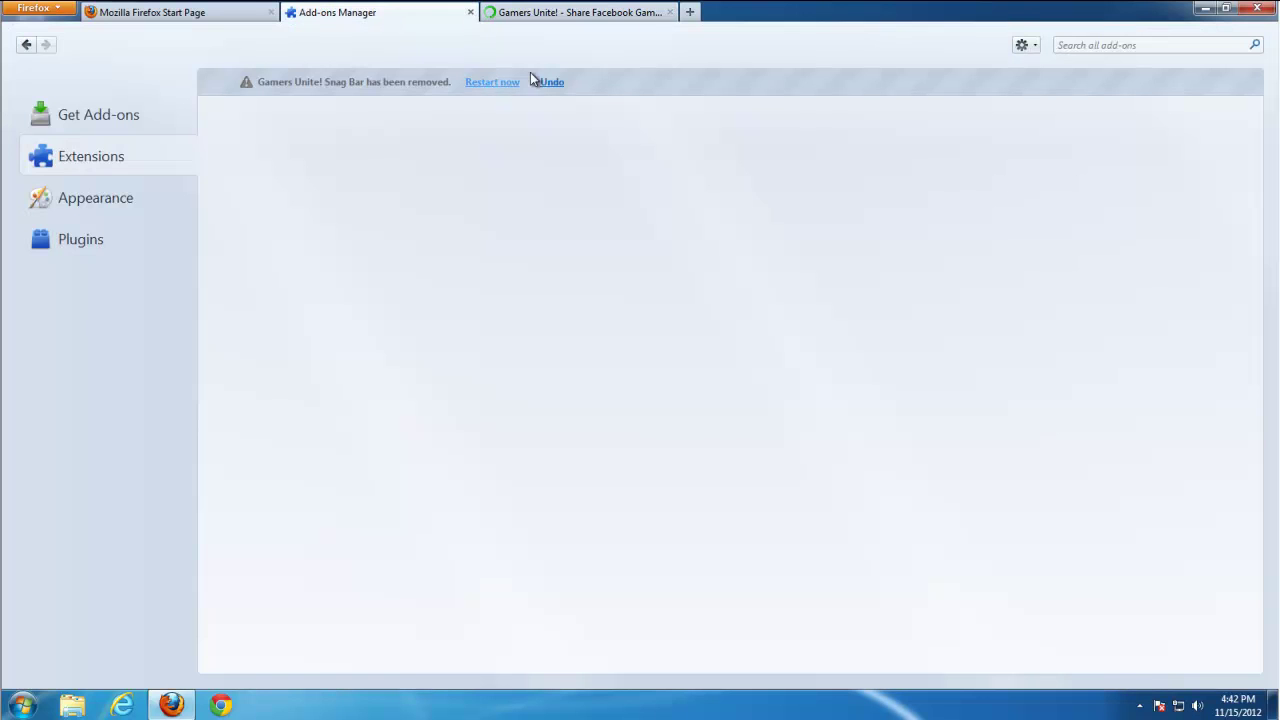
pyautogui.click(654, 13)
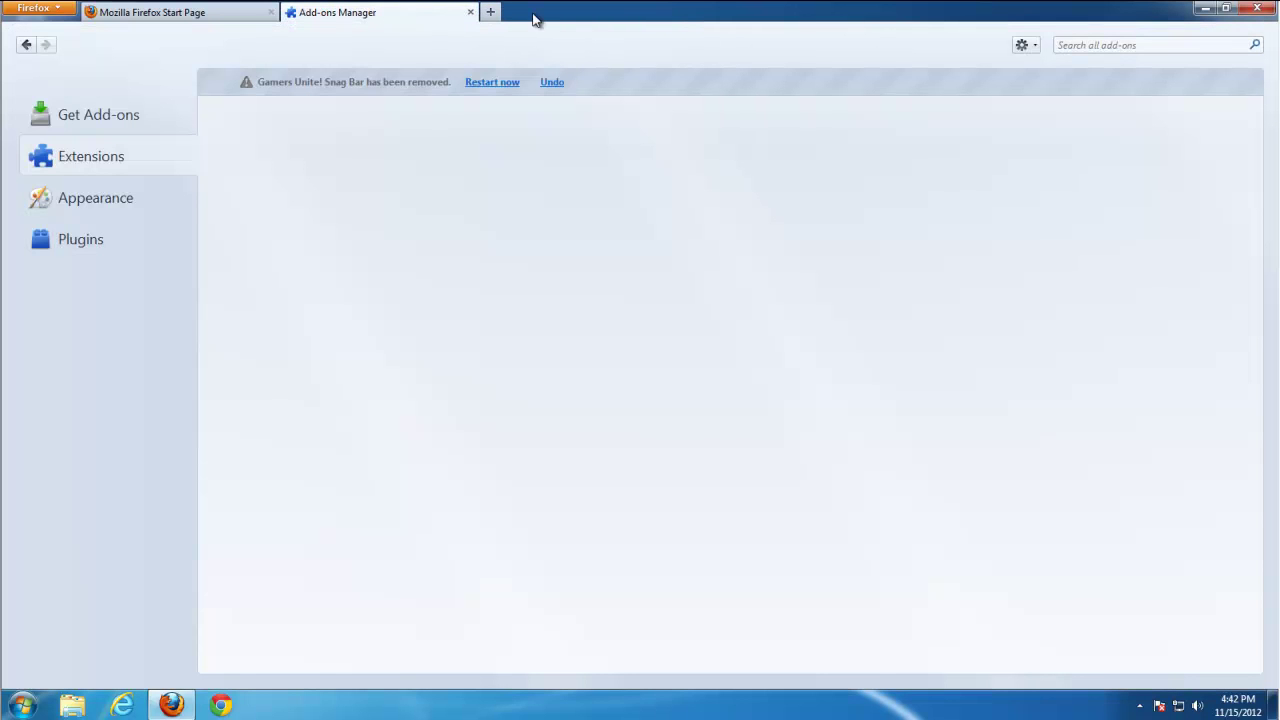
pyautogui.click(490, 12)
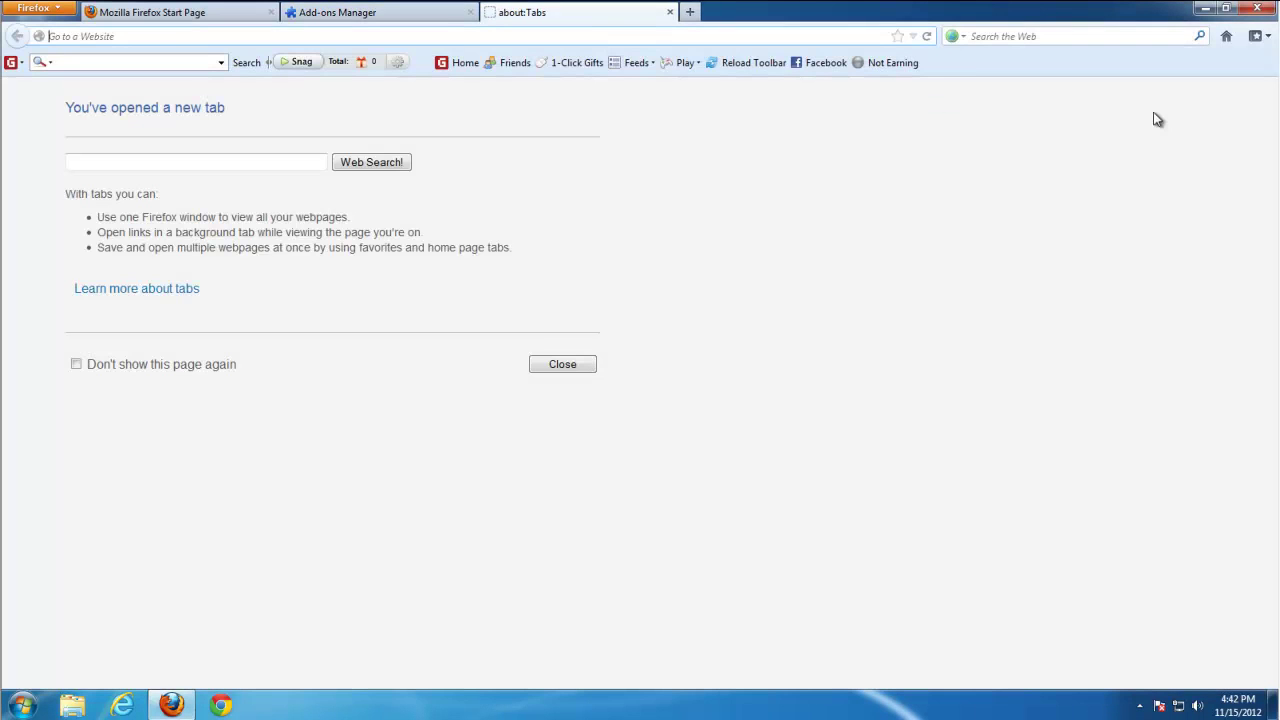
# Step: Remove the Search the Web, eBay and Amazon.com engines in Manage Search Engines
pyautogui.click(953, 37)
pyautogui.click(1008, 200)
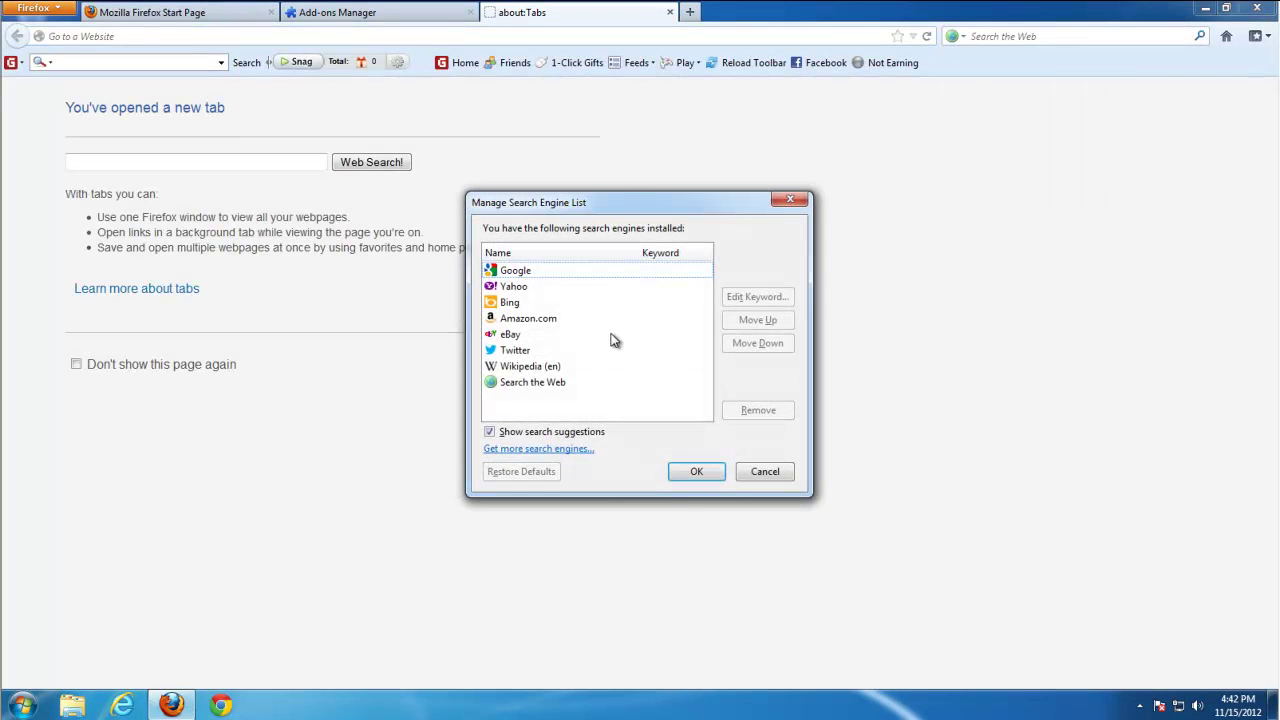
pyautogui.click(594, 382)
pyautogui.click(758, 410)
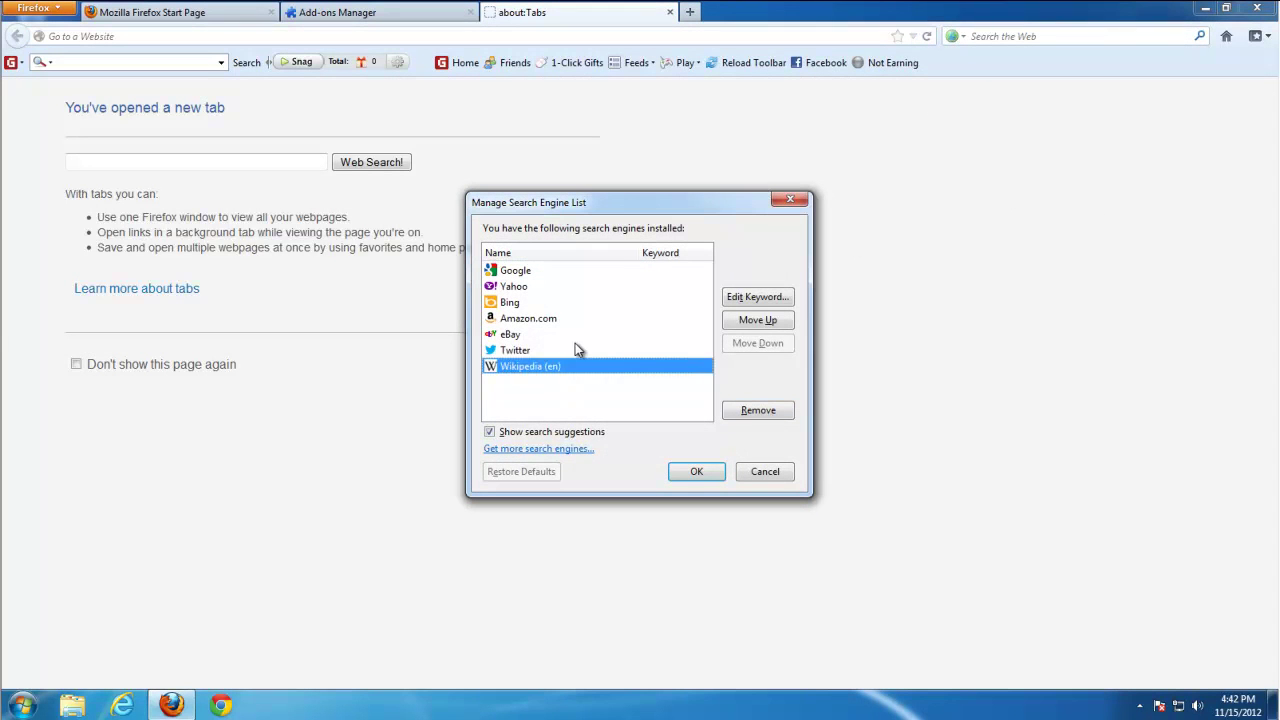
pyautogui.click(517, 334)
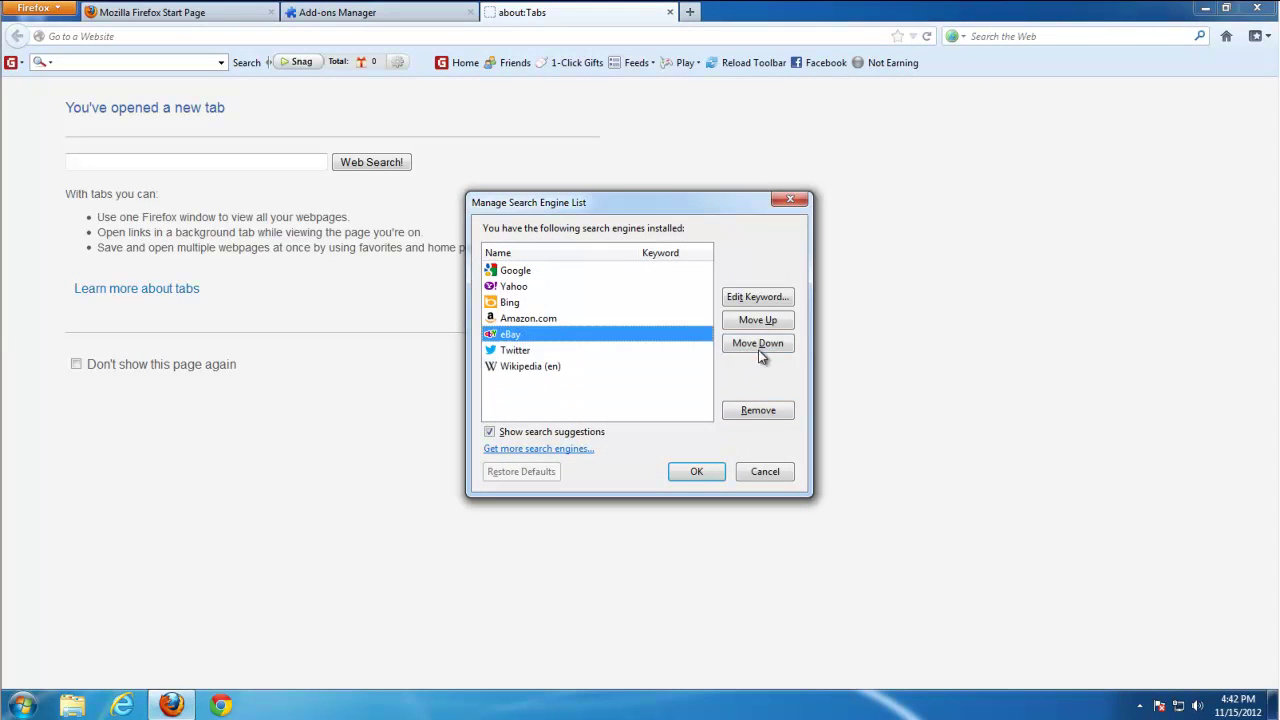
pyautogui.click(758, 410)
pyautogui.click(550, 318)
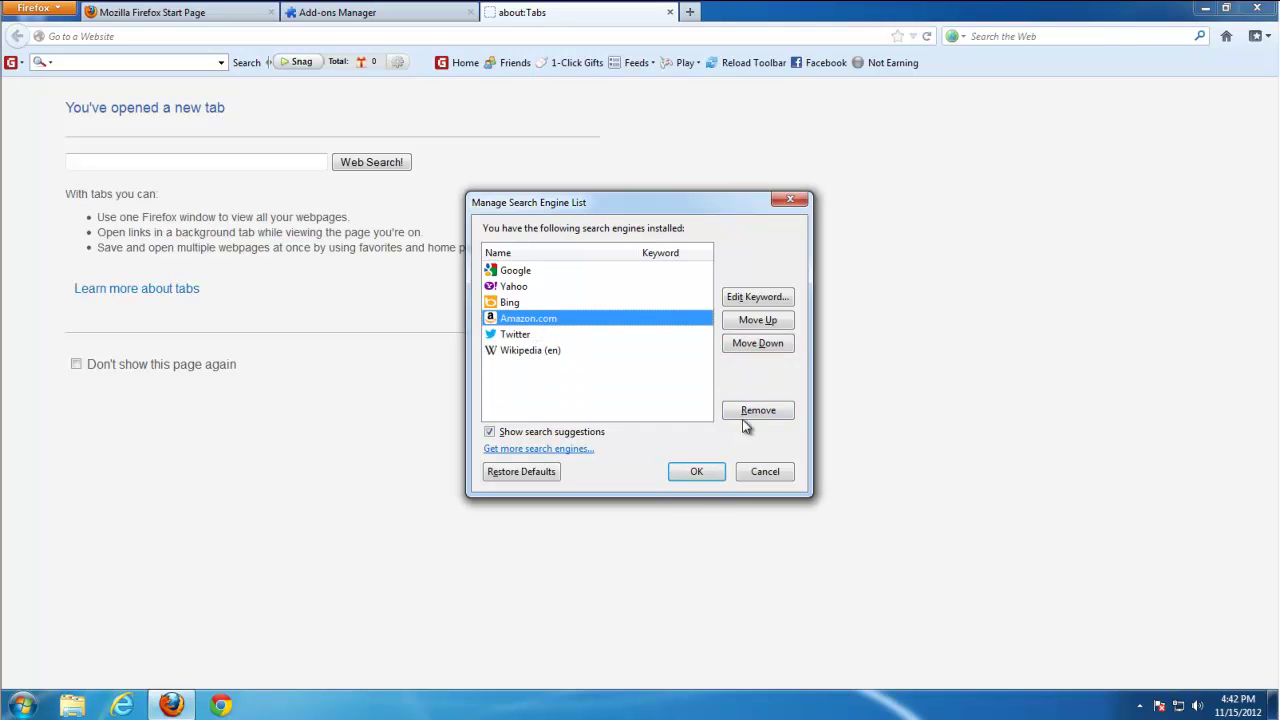
pyautogui.click(748, 412)
pyautogui.click(688, 476)
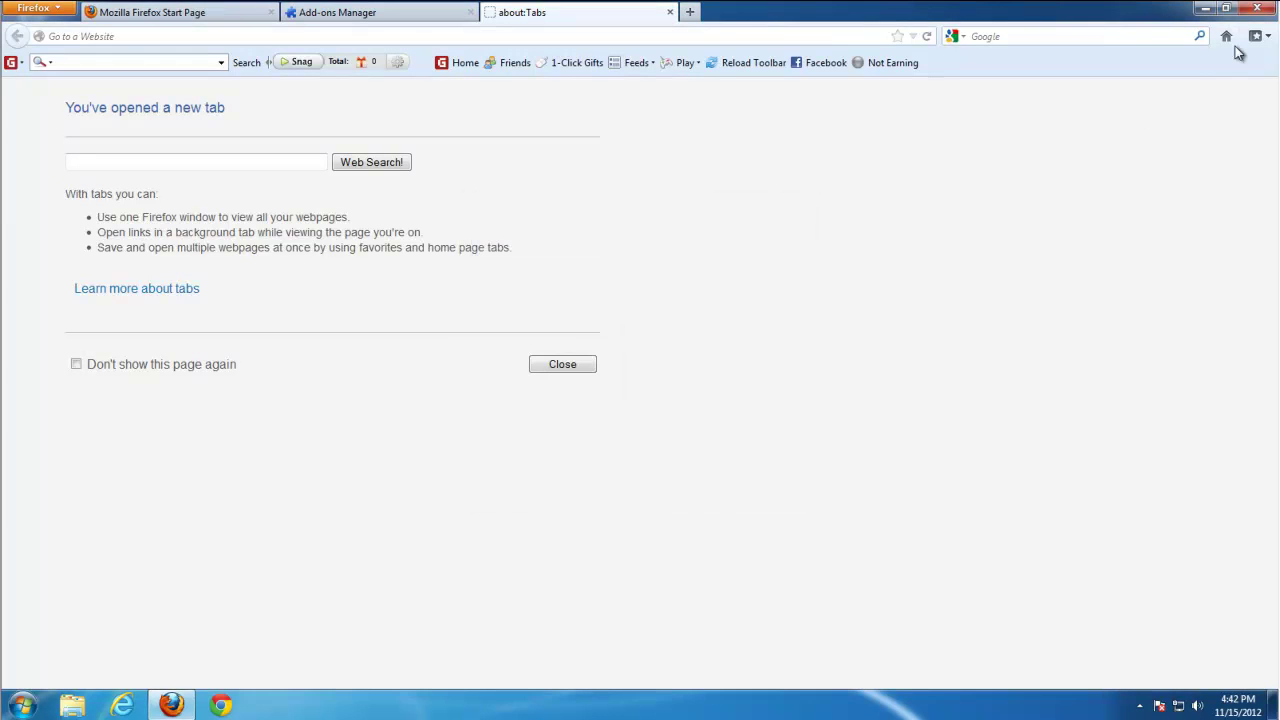
# Step: Restart Firefox from the Add-ons Manager, then check Options and select the address bar
pyautogui.click(330, 14)
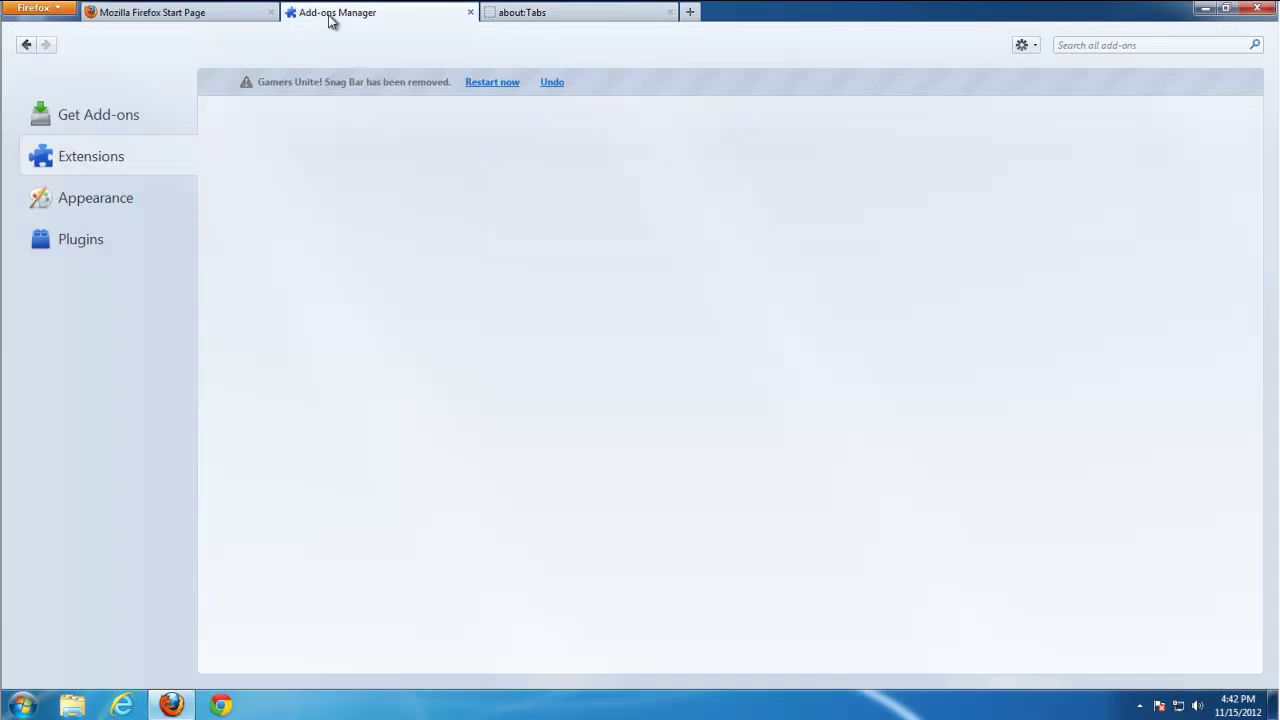
pyautogui.click(468, 85)
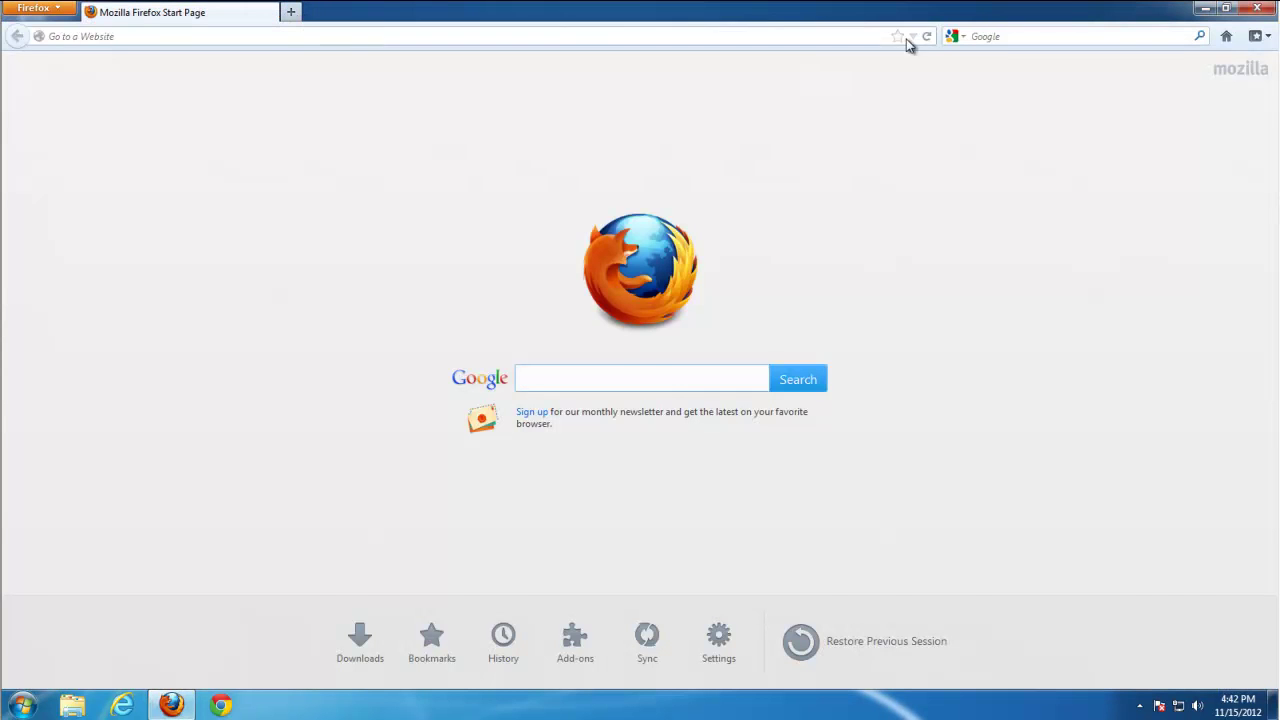
pyautogui.click(38, 14)
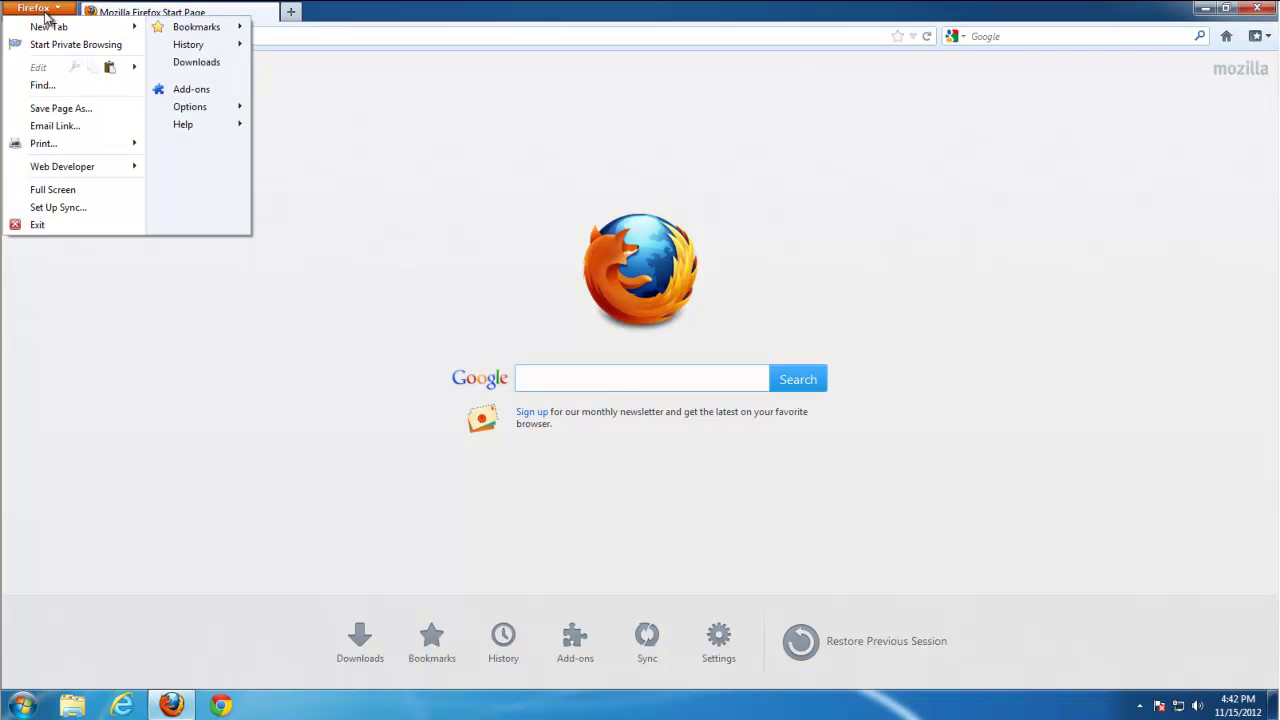
pyautogui.click(214, 109)
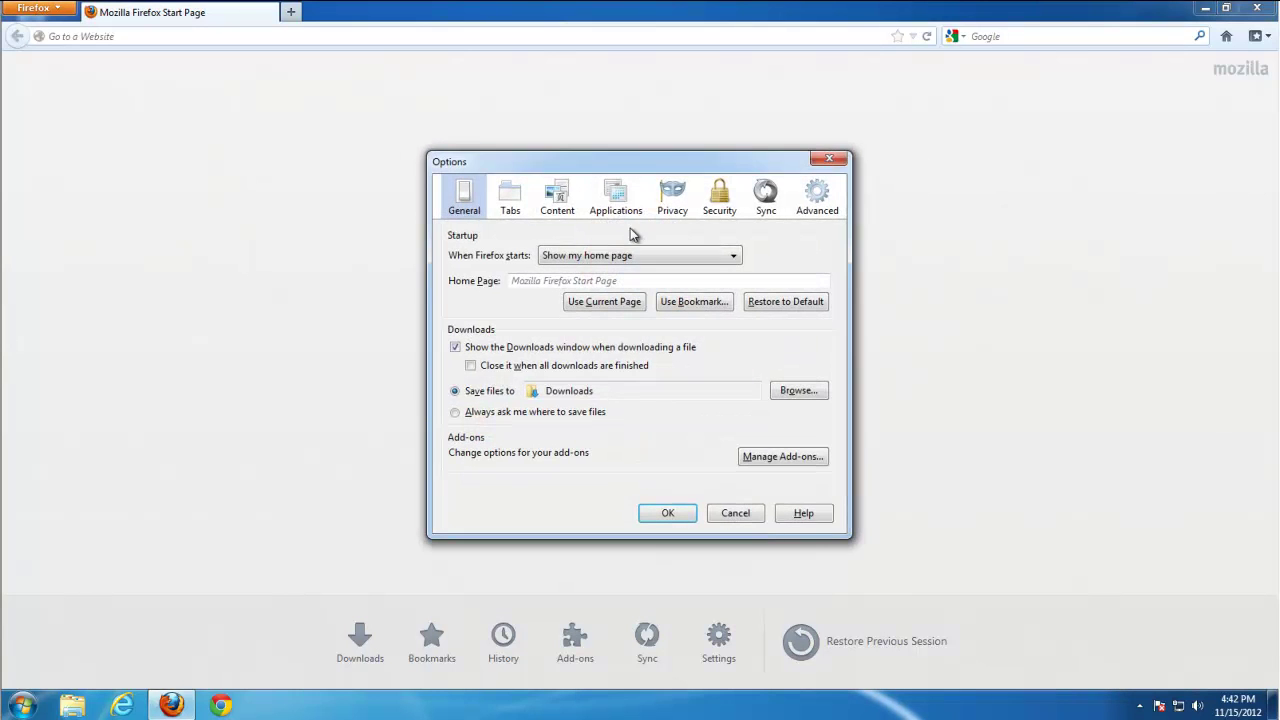
pyautogui.click(665, 511)
pyautogui.click(92, 38)
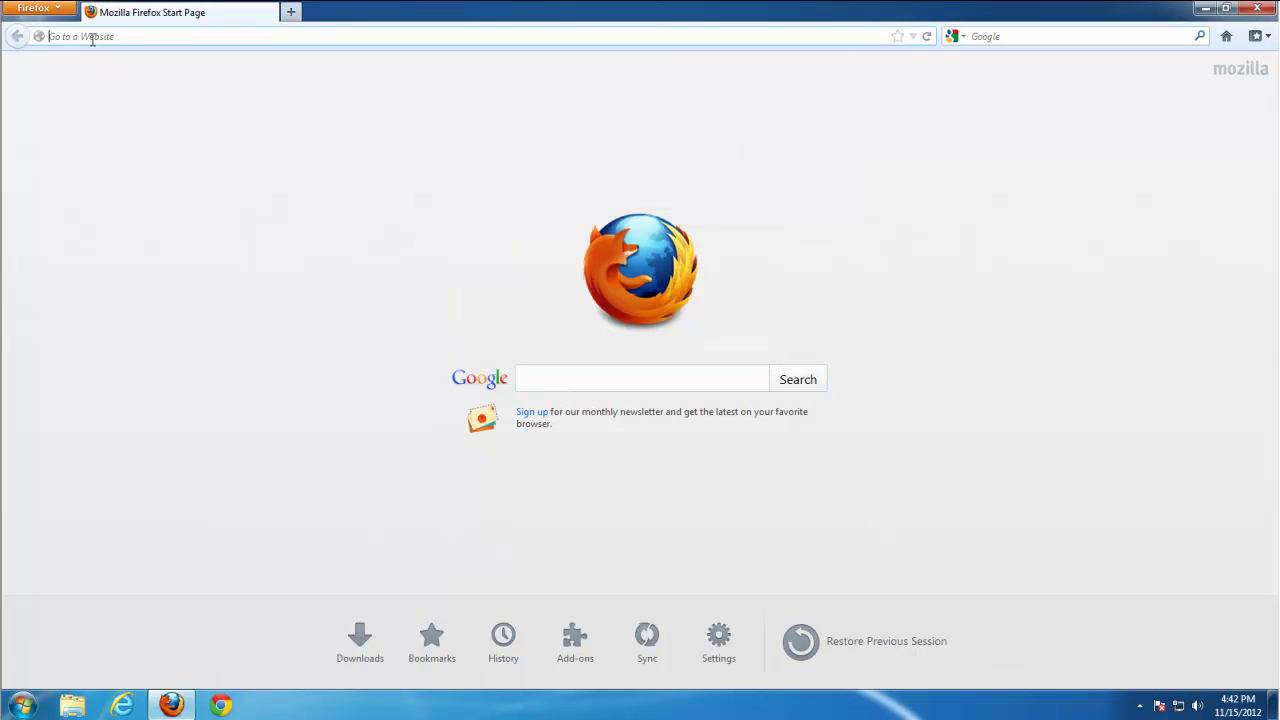
# Step: Open about:config past the warning and filter preferences for infospace, cool, then search
pyautogui.write('abo')
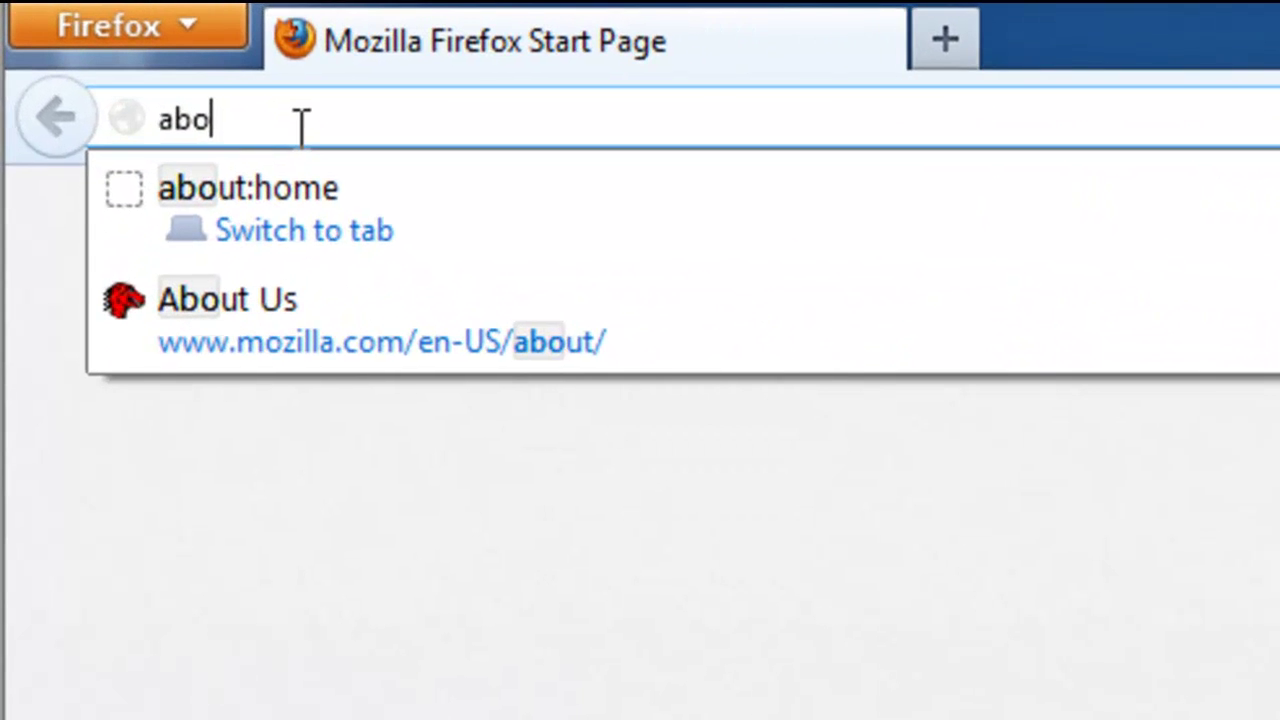
pyautogui.write('ut:')
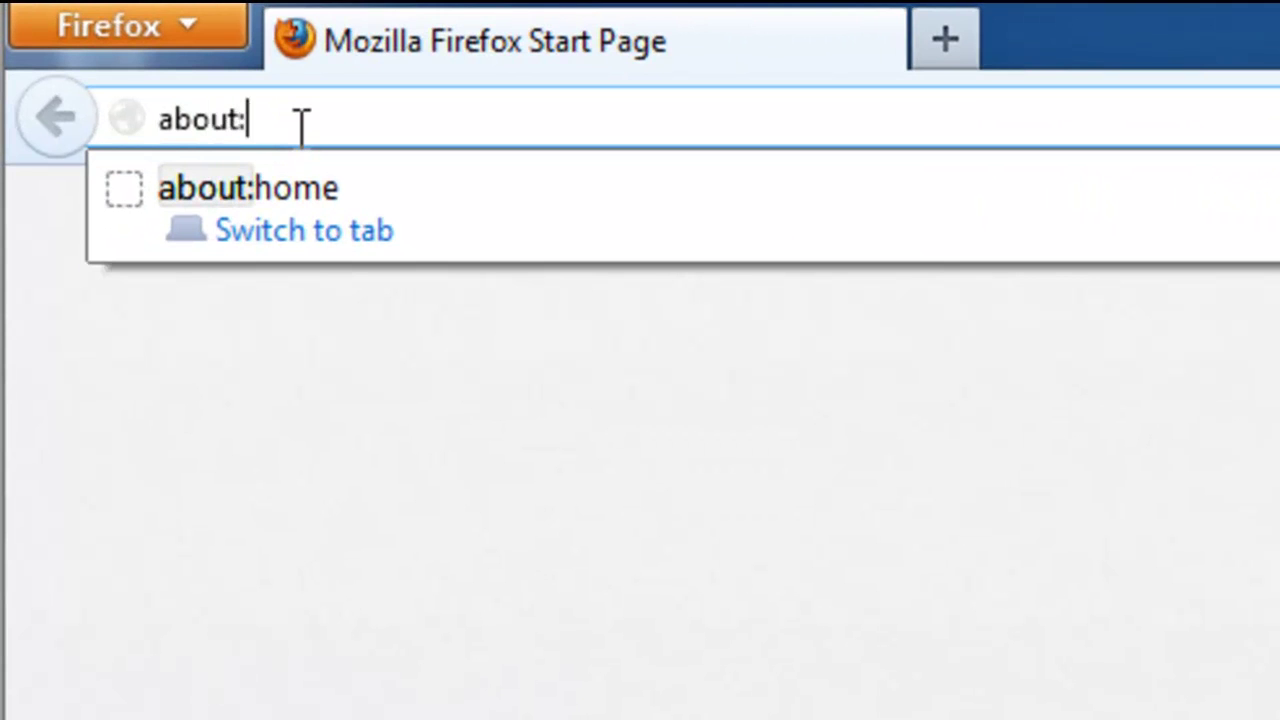
pyautogui.write('conf')
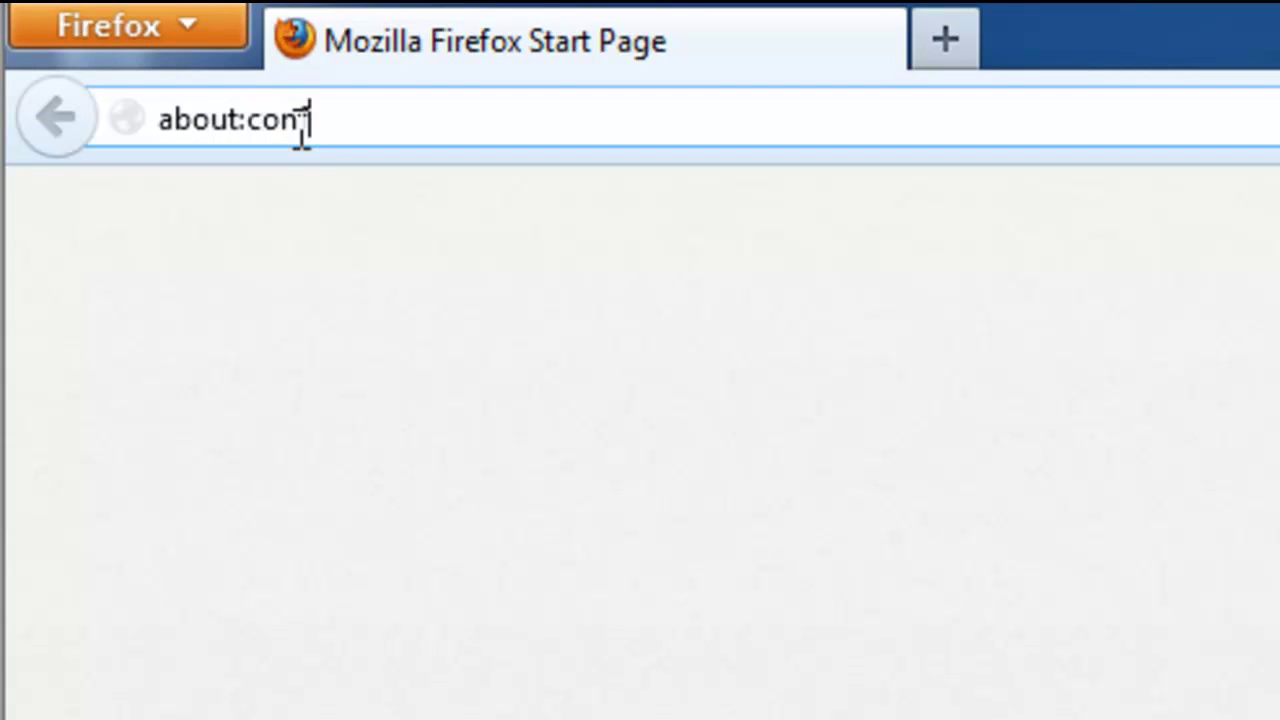
pyautogui.write('ig')
pyautogui.press('Return')
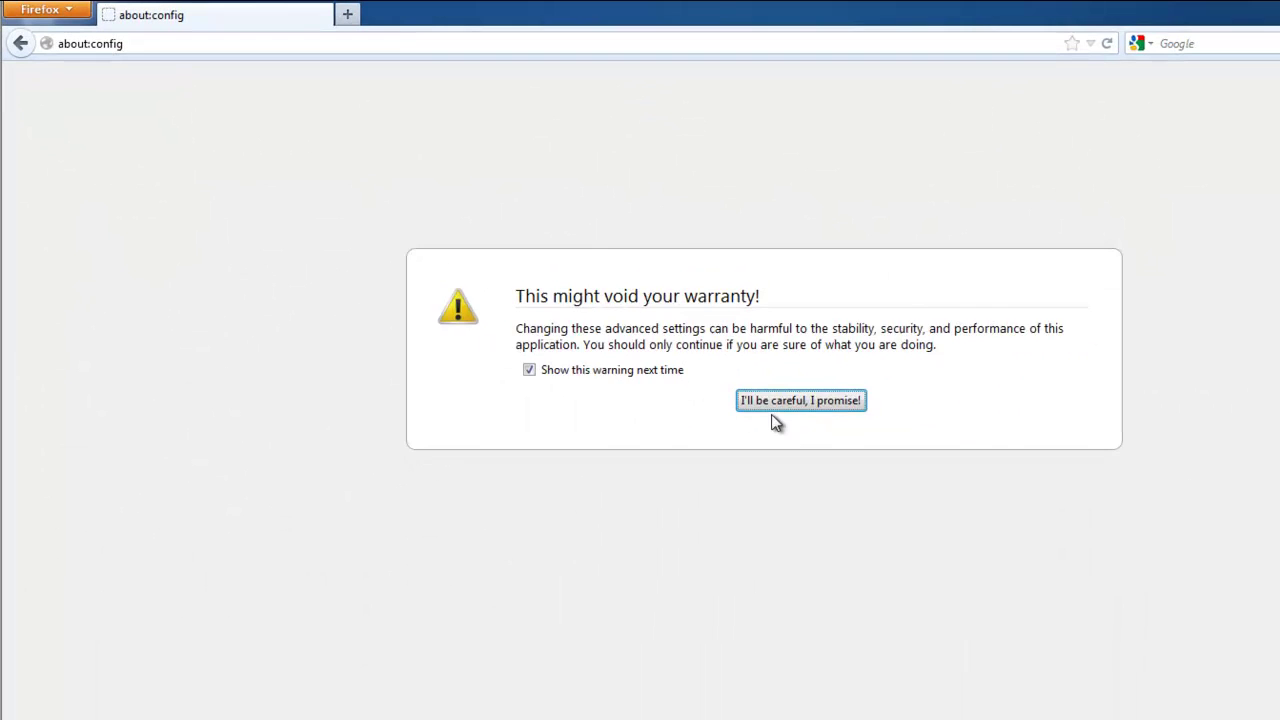
pyautogui.click(768, 408)
pyautogui.write('infospace')
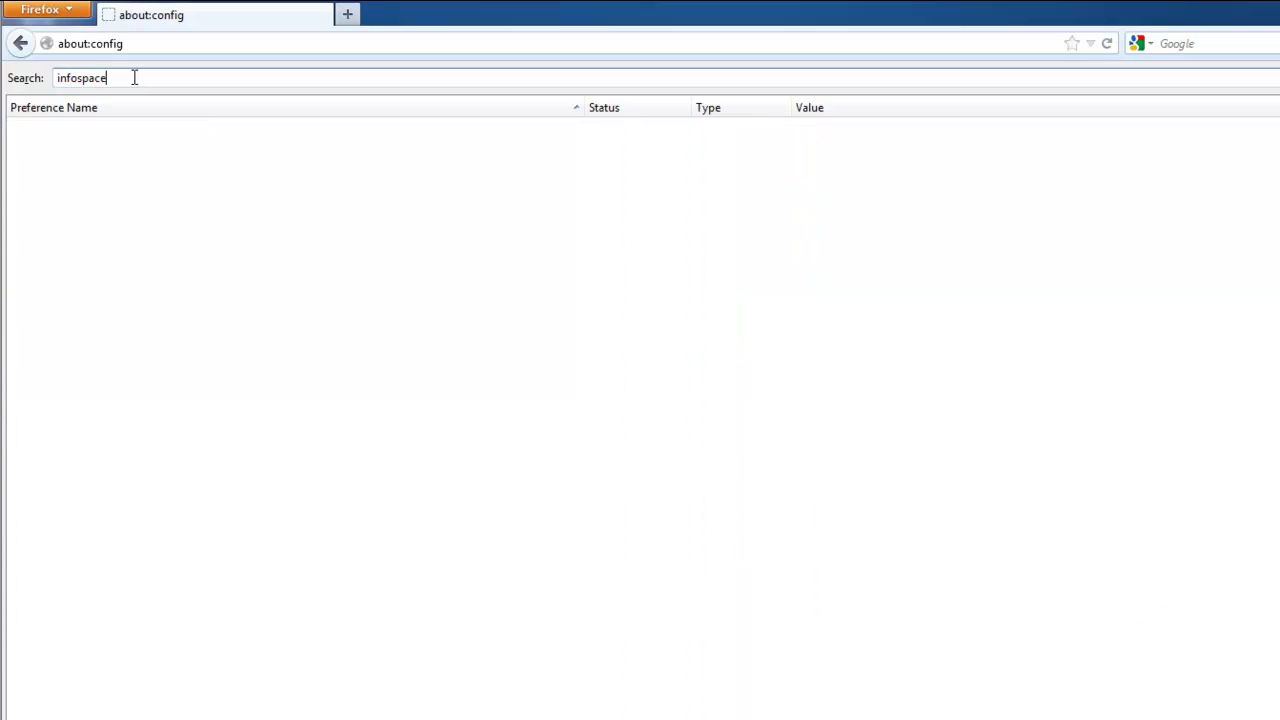
pyautogui.moveTo(134, 77); pyautogui.dragTo(25, 68)
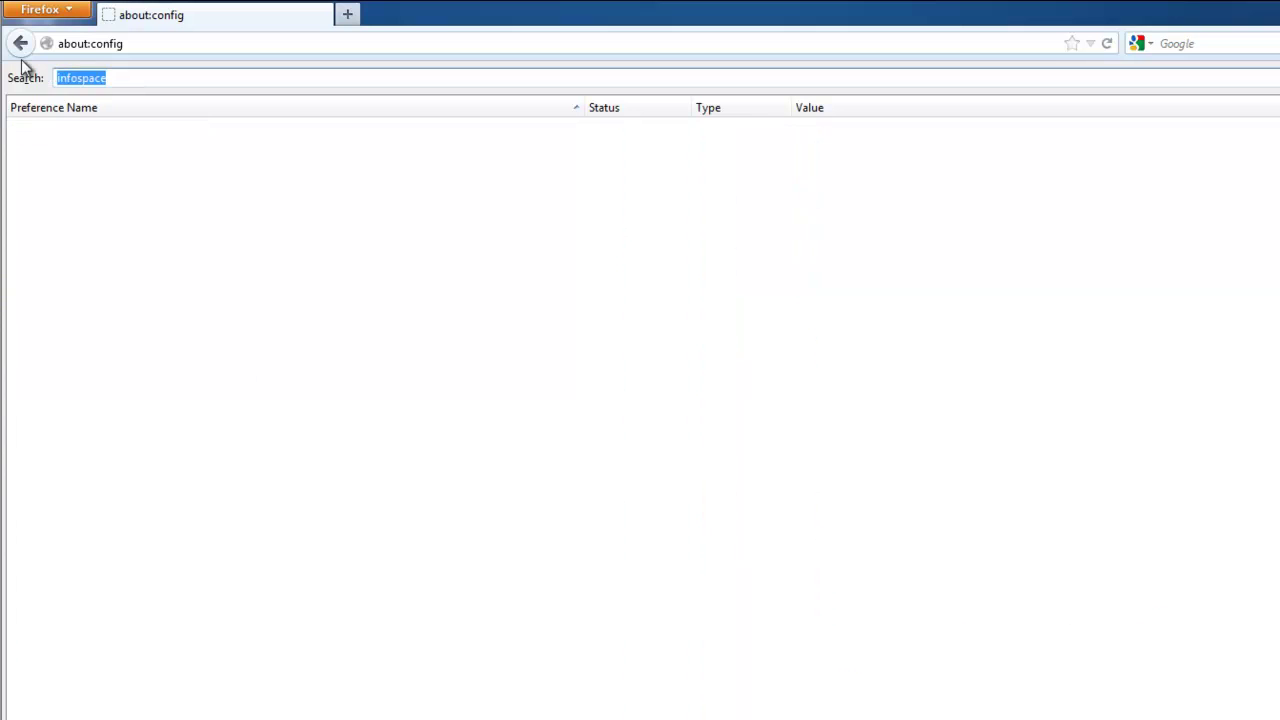
pyautogui.write('cool')
pyautogui.moveTo(130, 85); pyautogui.dragTo(12, 78)
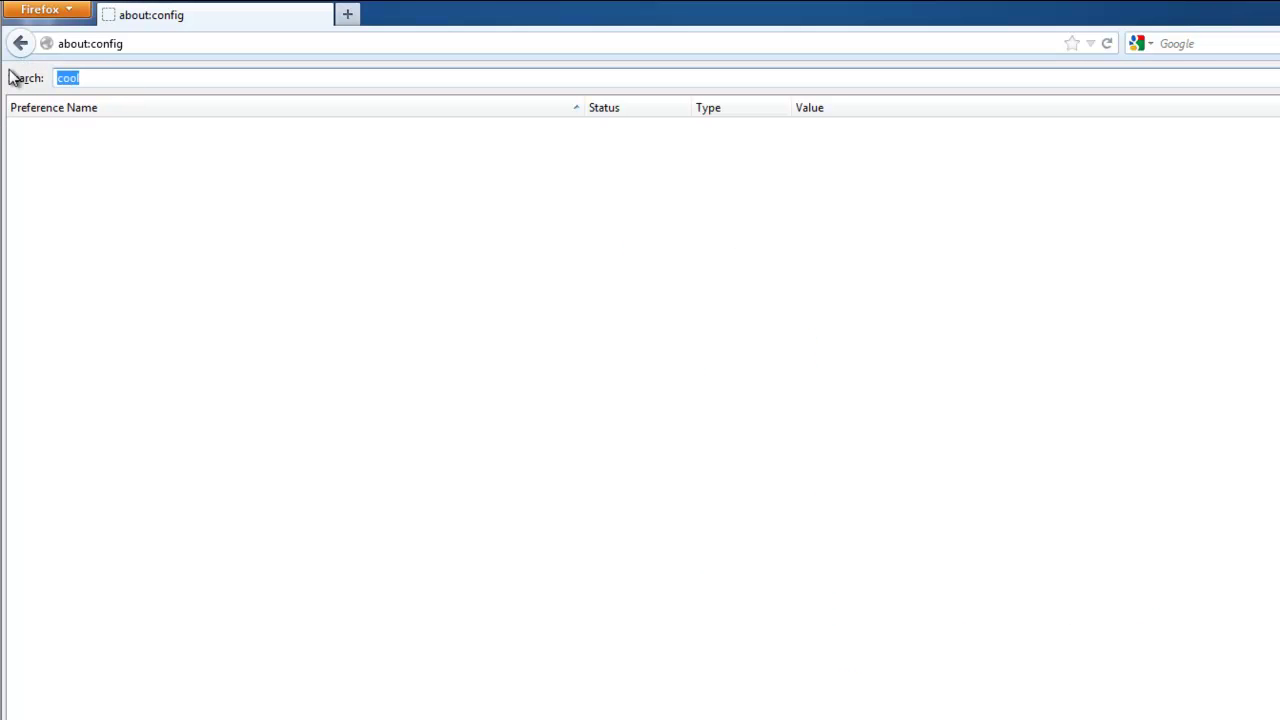
pyautogui.write('search')
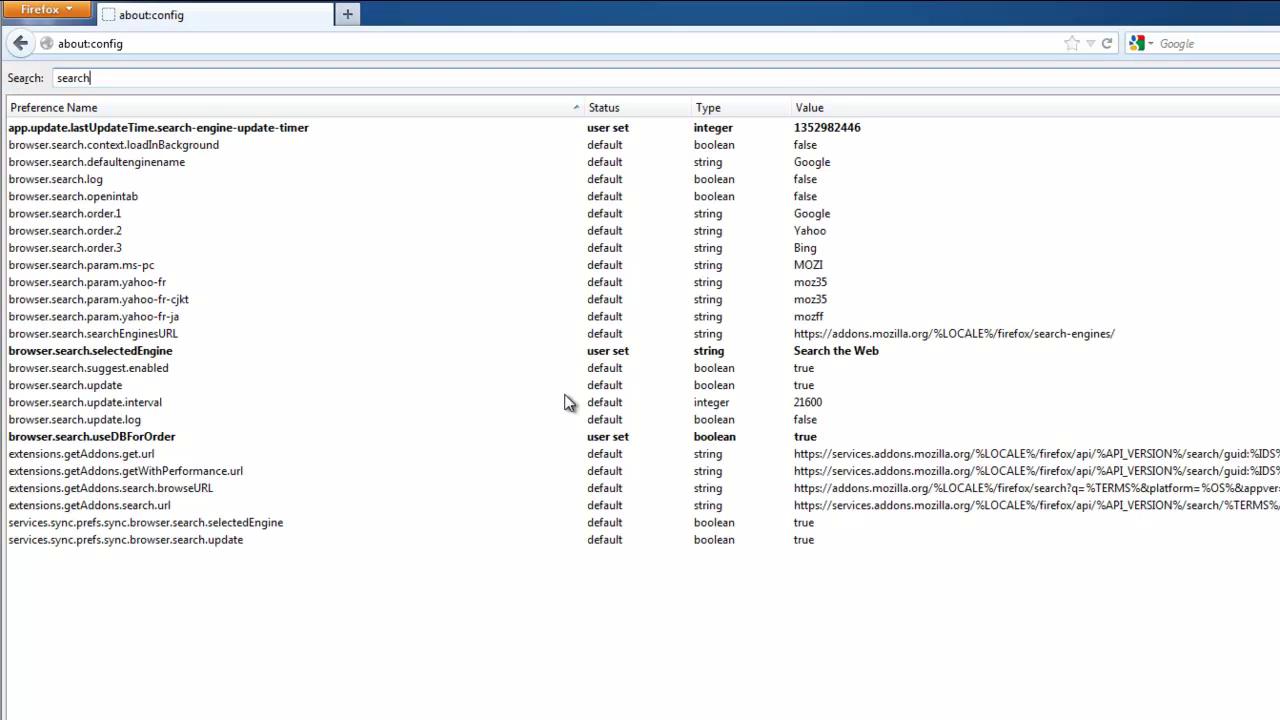
# Step: Reset browser.search.selectedEngine and browser.search.useDBForOrder to their default values
pyautogui.rightClick(115, 356)
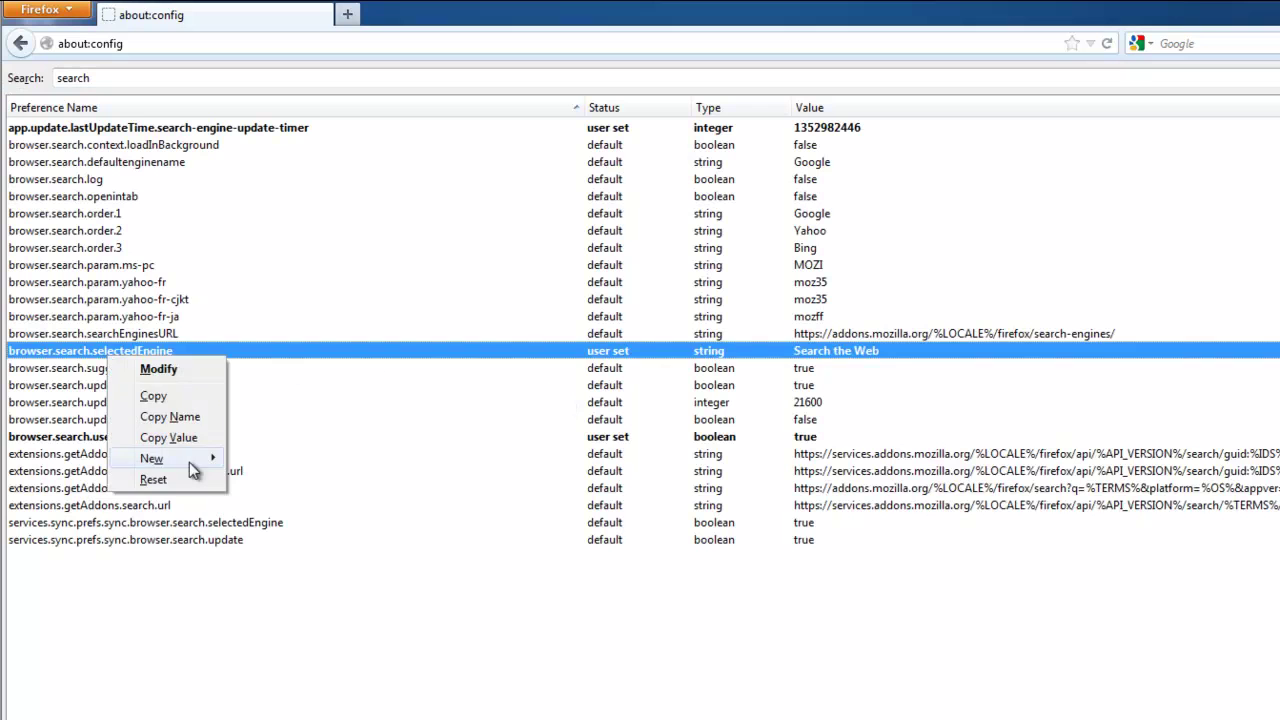
pyautogui.click(153, 480)
pyautogui.rightClick(104, 438)
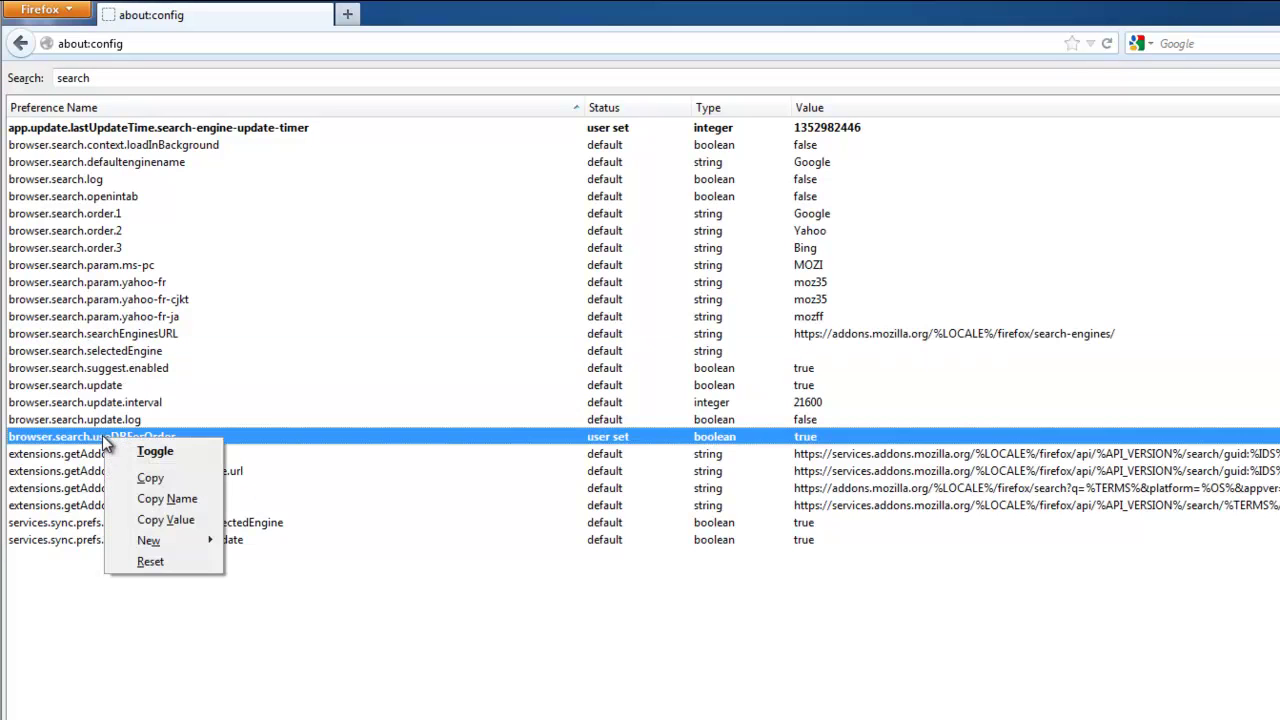
pyautogui.click(152, 562)
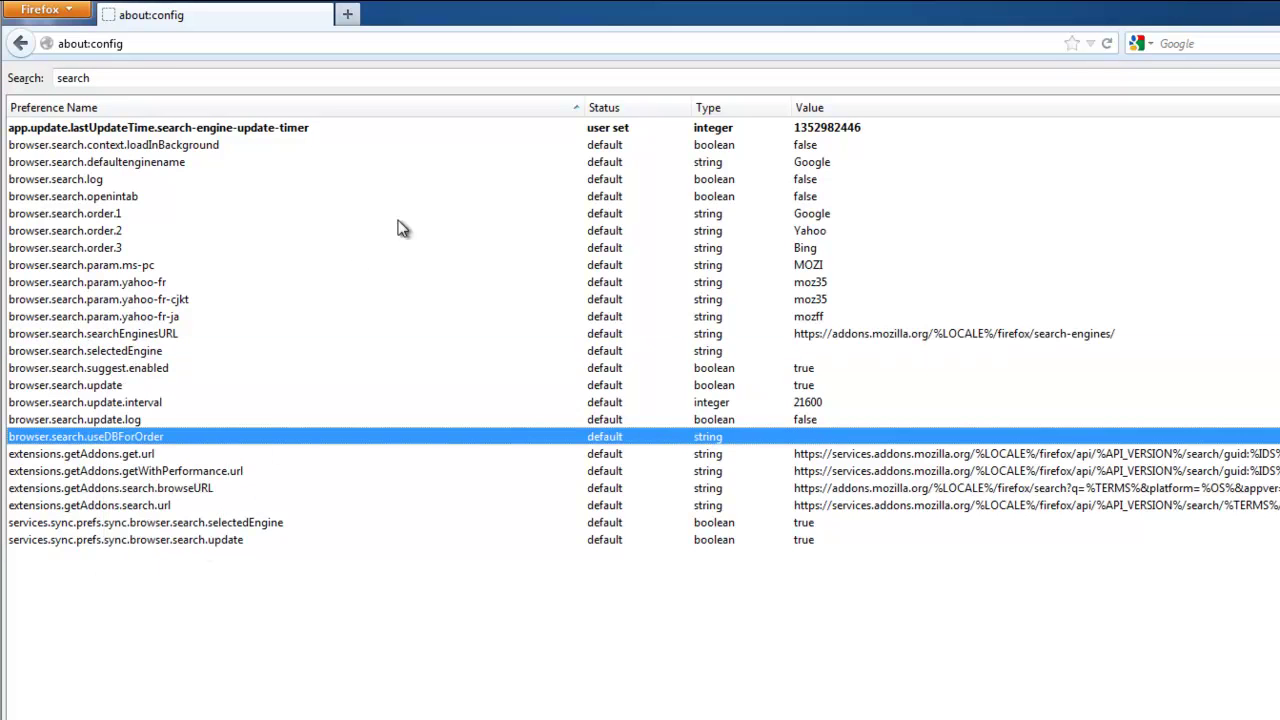
# Step: Filter about:config for keyword, gam and snag, then clear the filter
pyautogui.click(16, 85)
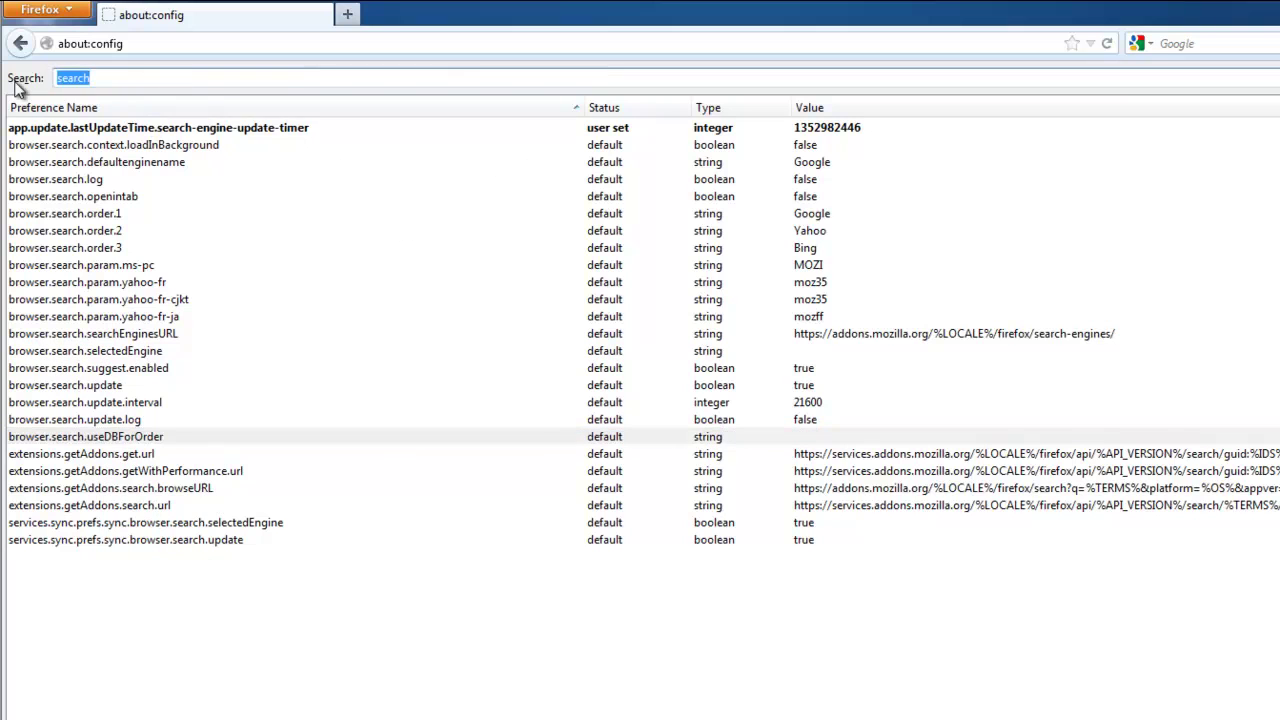
pyautogui.write('ke')
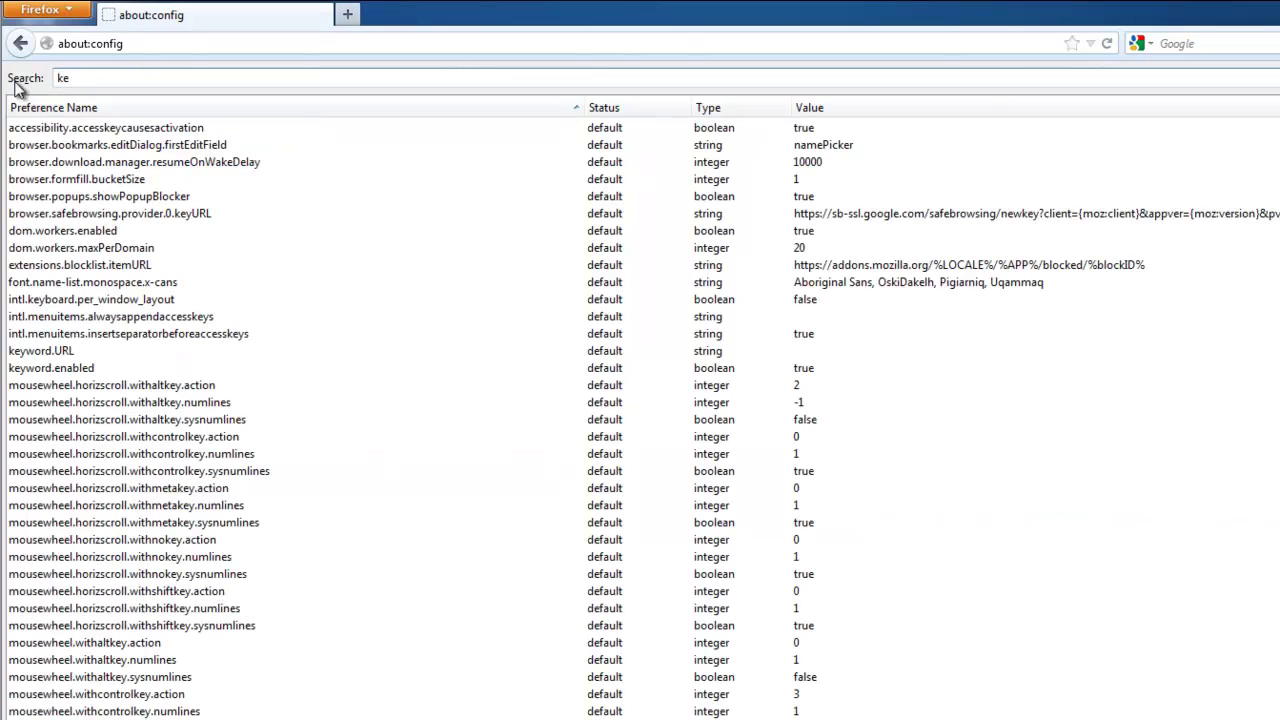
pyautogui.write('yword')
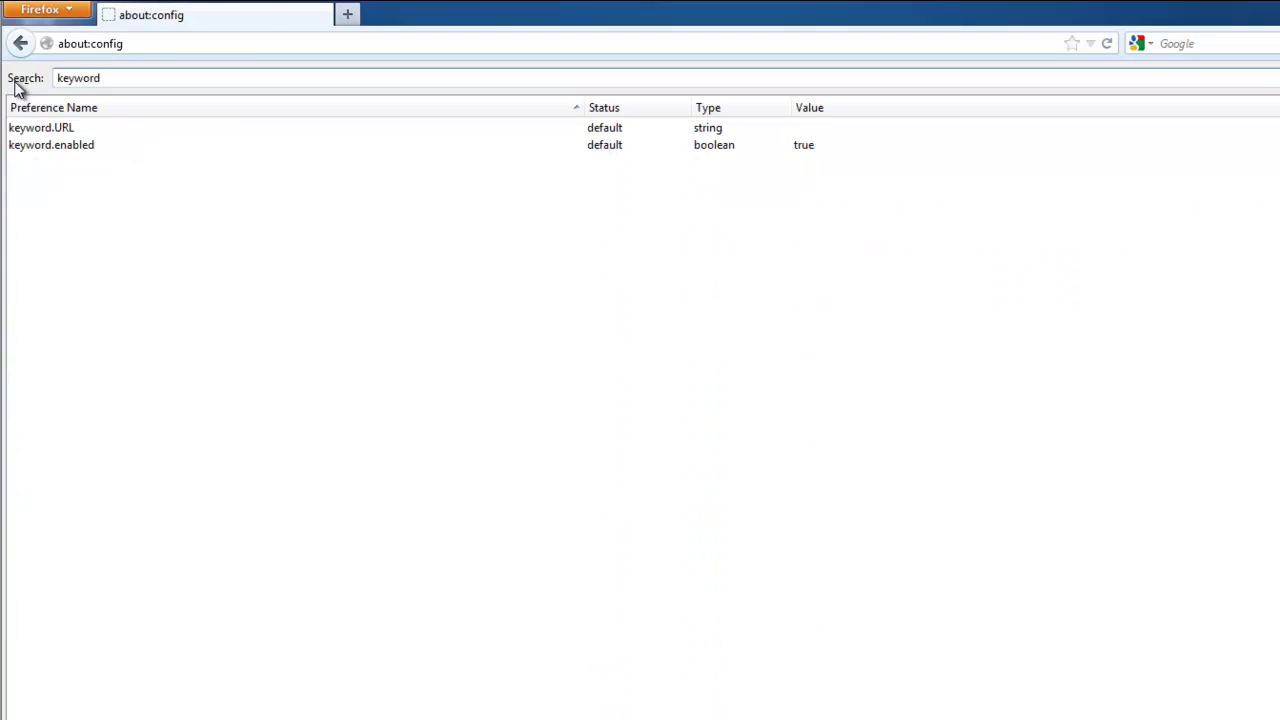
pyautogui.doubleClick(173, 72)
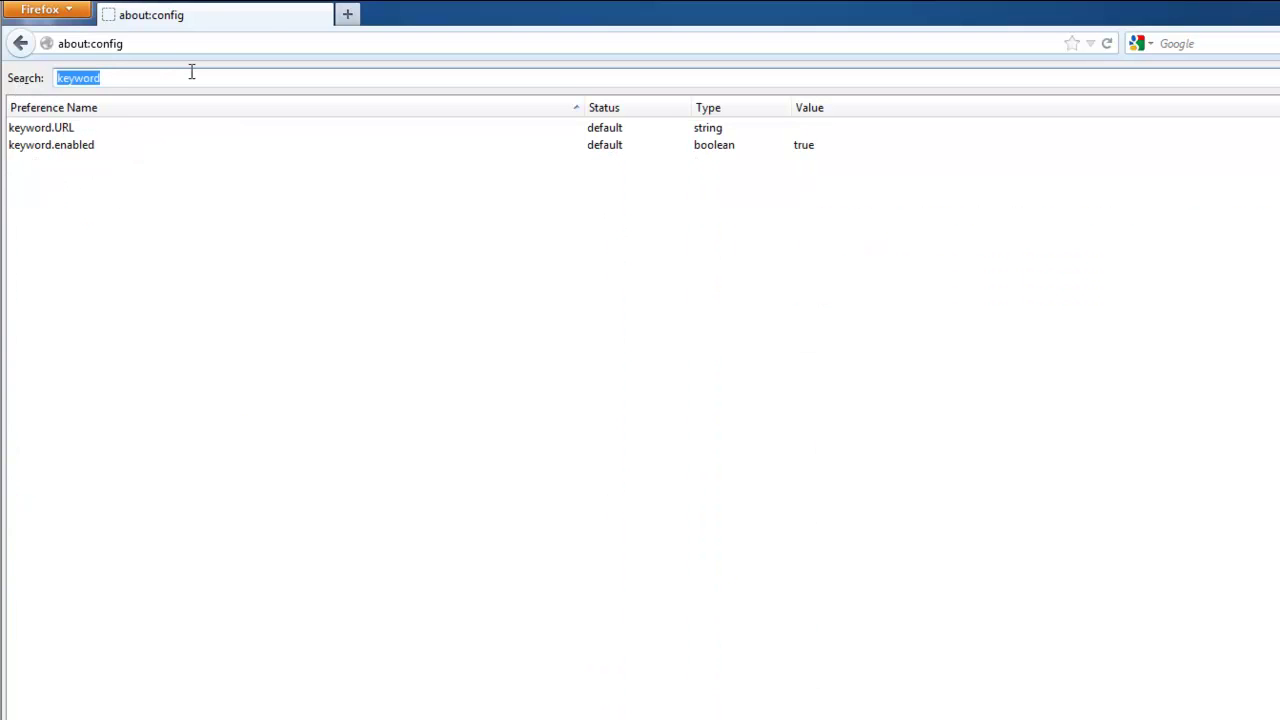
pyautogui.write('gam')
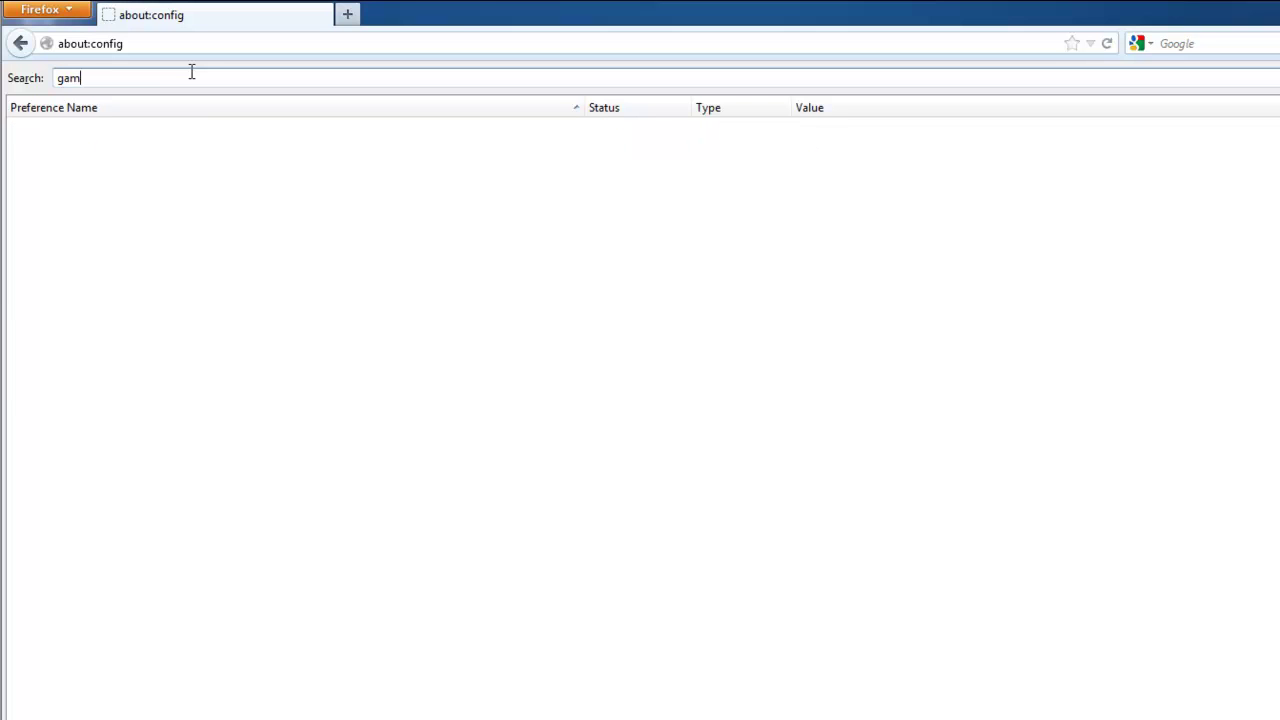
pyautogui.write('s')
pyautogui.write('g')
pyautogui.doubleClick(90, 78)
pyautogui.press('BackSpace')
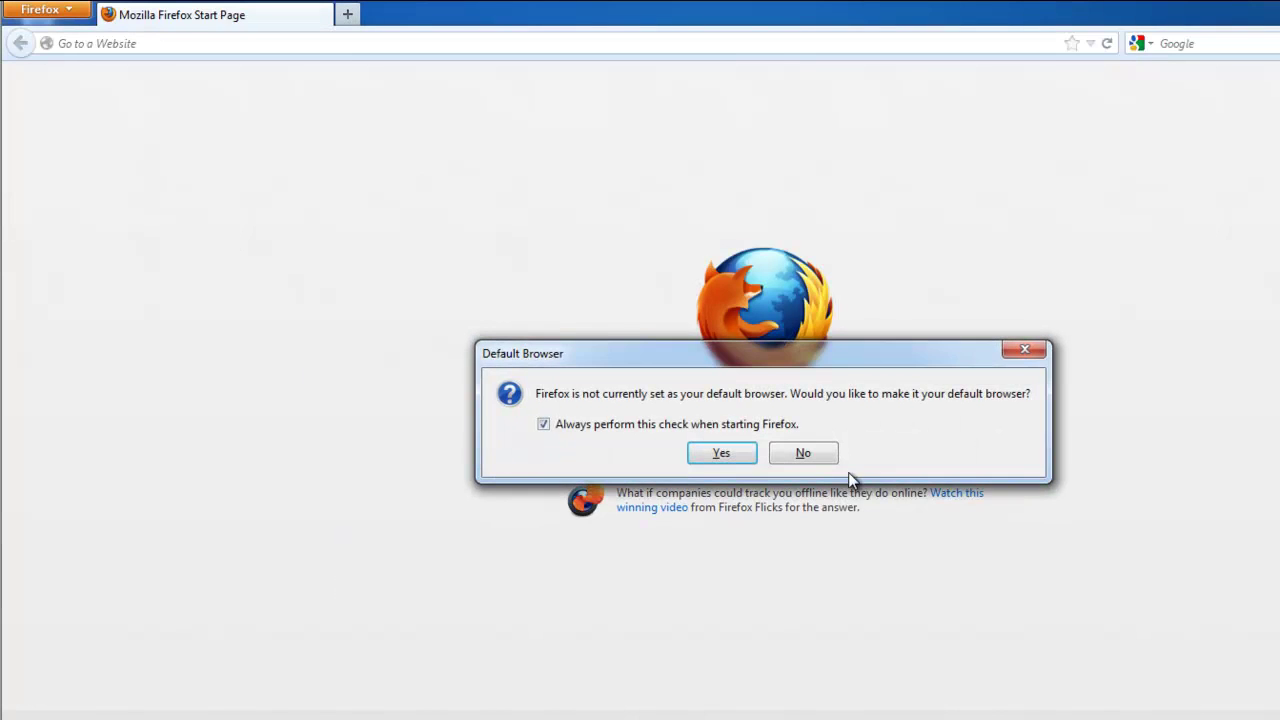
# Step: Decline the default-browser prompt and search 'search' from the address bar, getting Google results
pyautogui.click(803, 452)
pyautogui.click(134, 44)
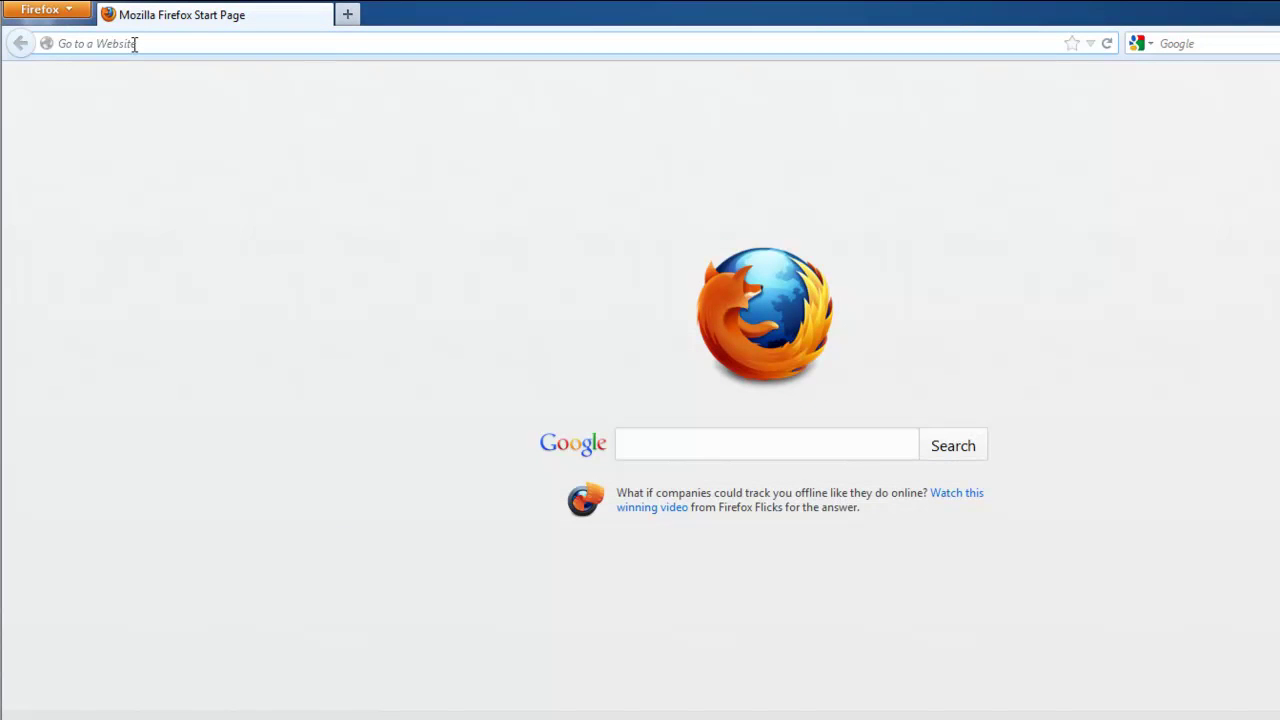
pyautogui.write('search')
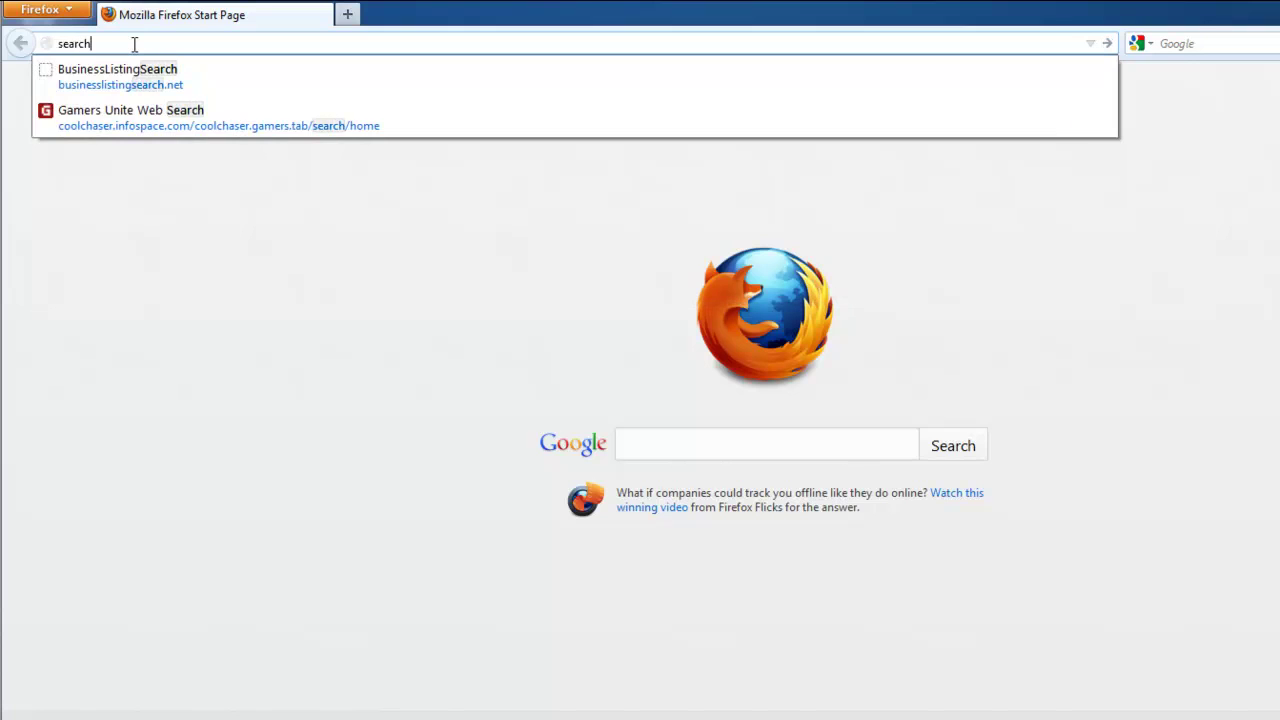
pyautogui.press('Return')
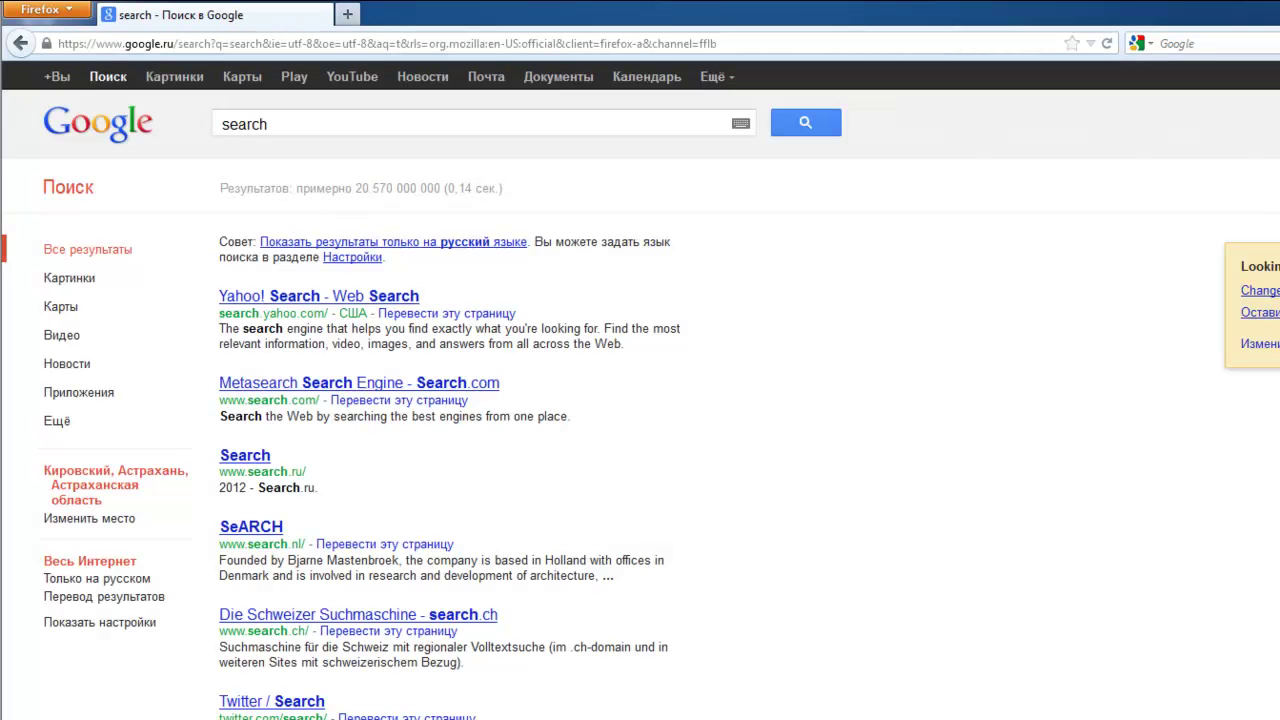
# Step: Launch regedit from the Start search and approve the UAC prompt
pyautogui.press('super')
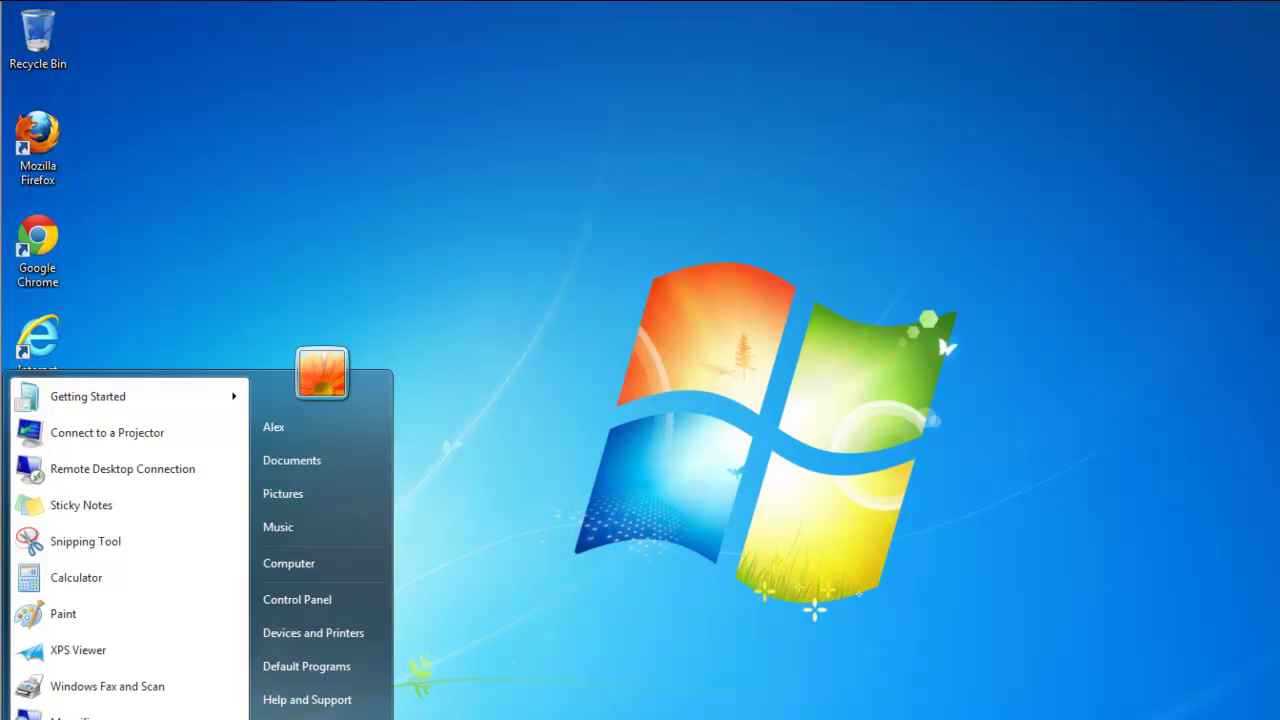
pyautogui.write('reg')
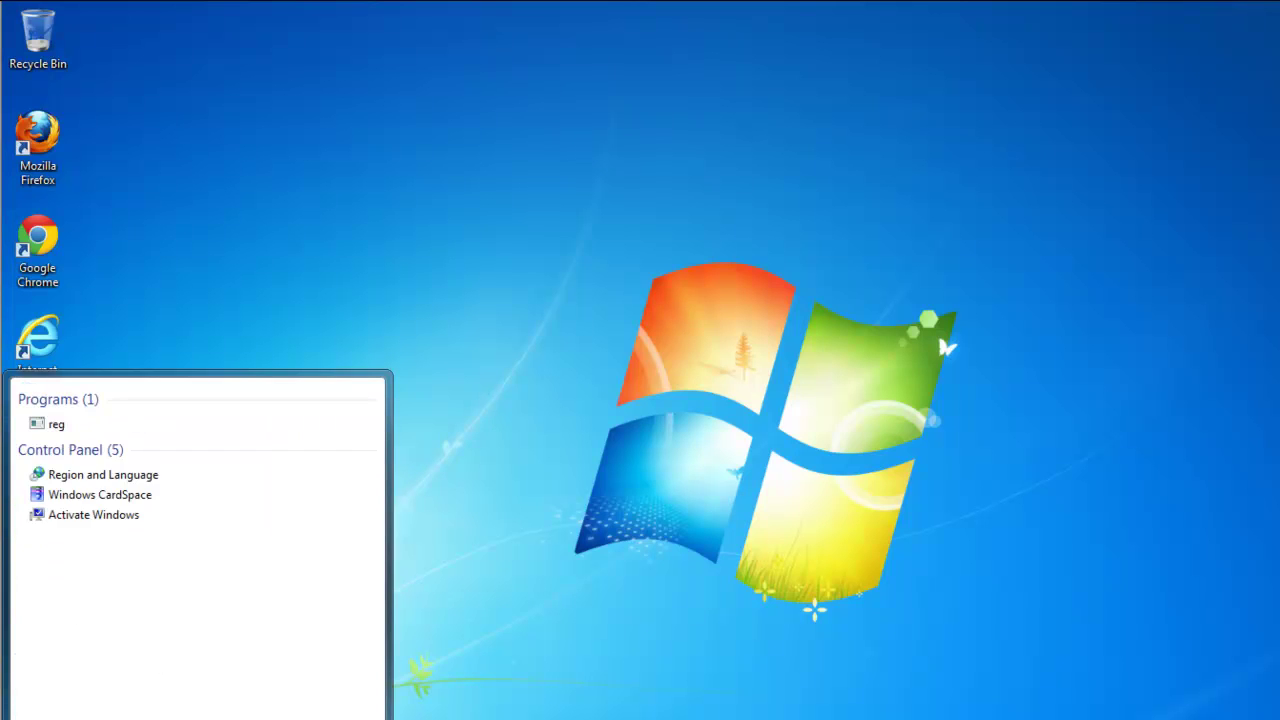
pyautogui.write('edit')
pyautogui.click(63, 424)
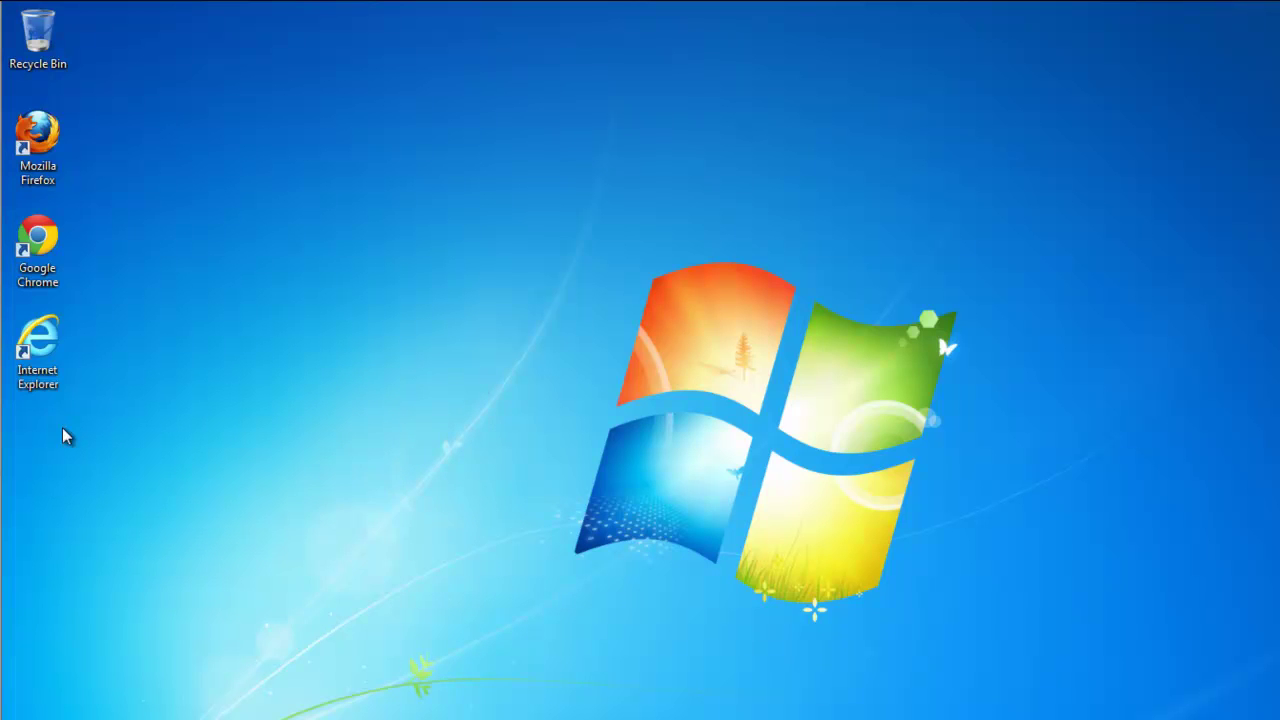
pyautogui.click(316, 616)
# Step: Search the registry for infospace with Edit > Find
pyautogui.click(199, 181)
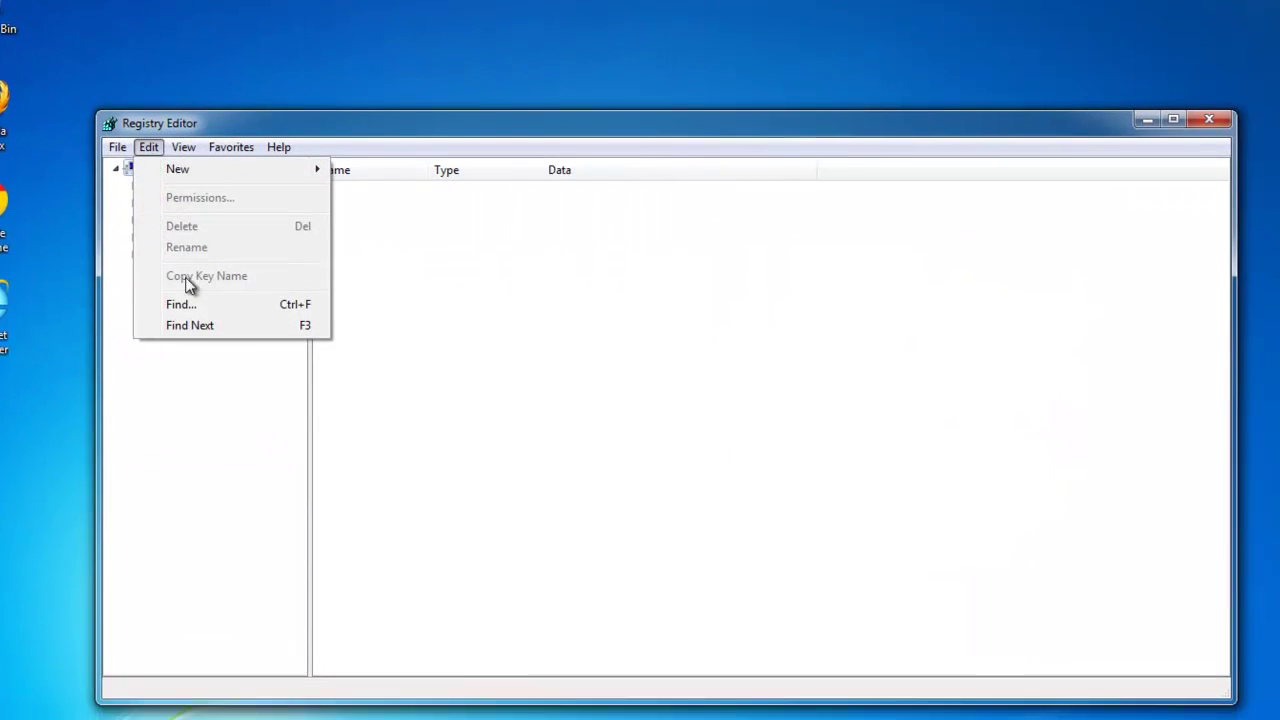
pyautogui.click(232, 344)
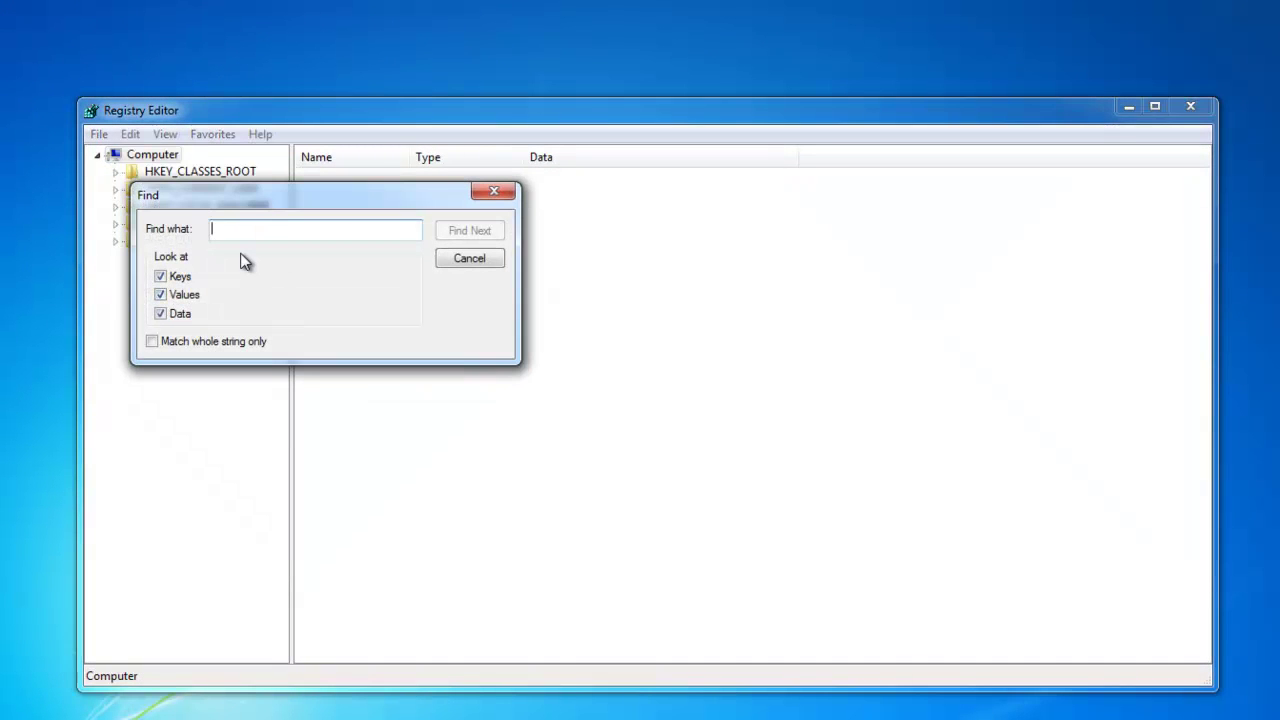
pyautogui.write('infospace')
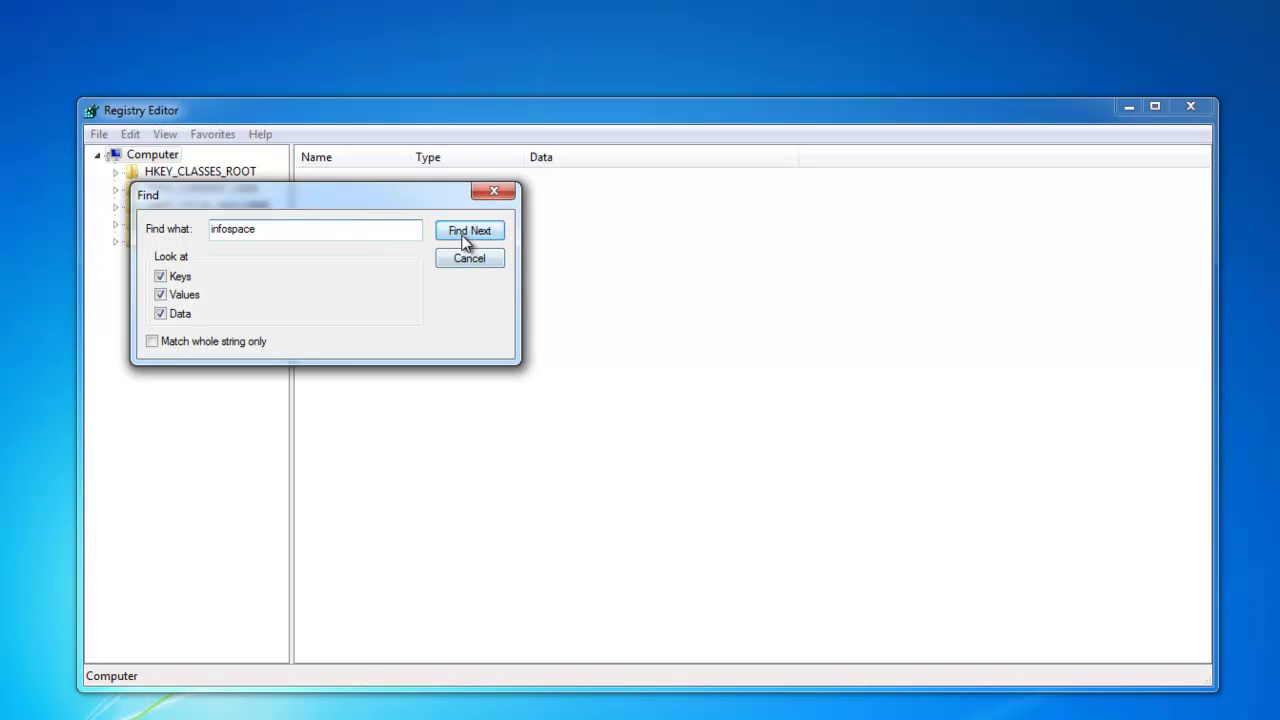
pyautogui.click(466, 236)
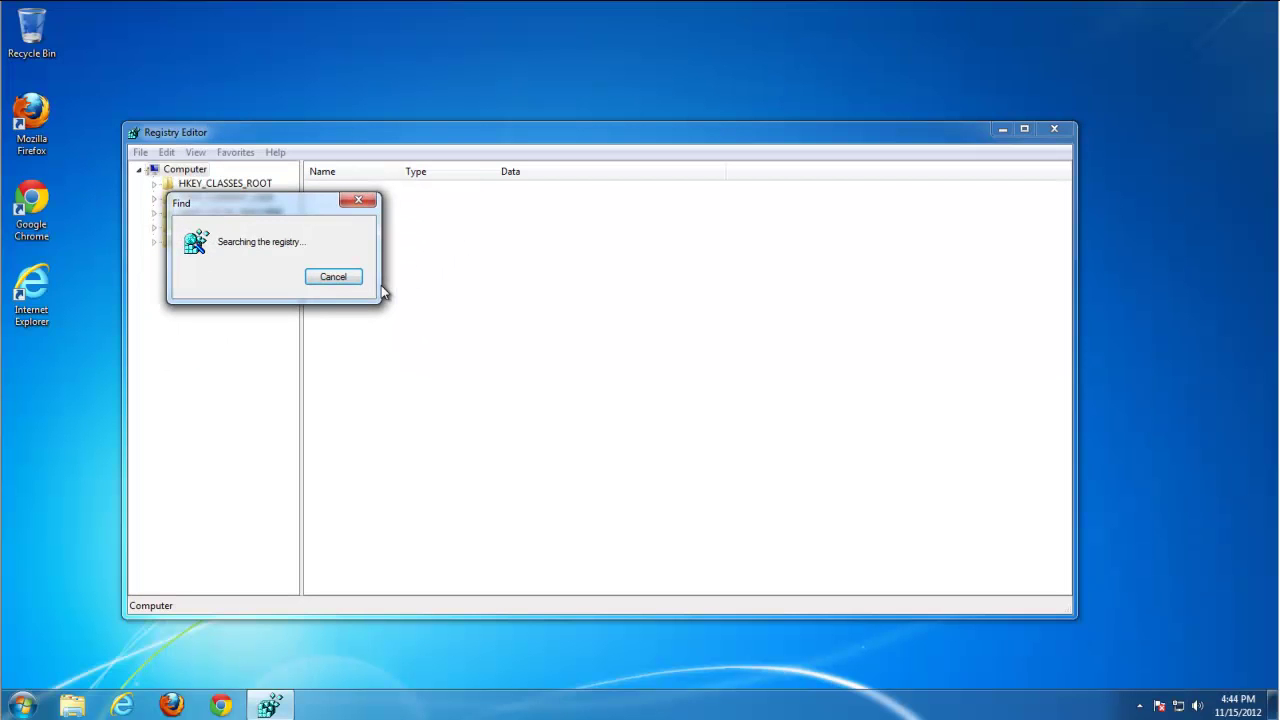
# Step: Start a new registry search for 'ga' to find Gamers Unite entries
pyautogui.click(737, 352)
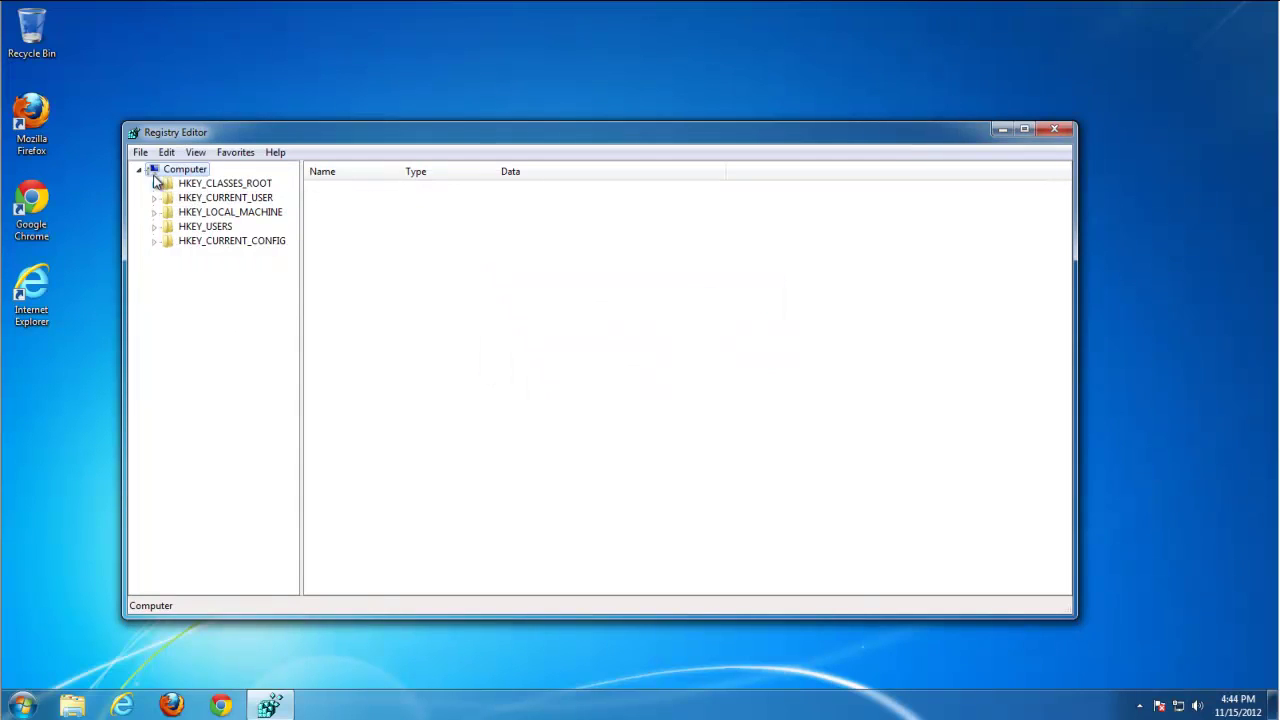
pyautogui.click(166, 152)
pyautogui.click(195, 283)
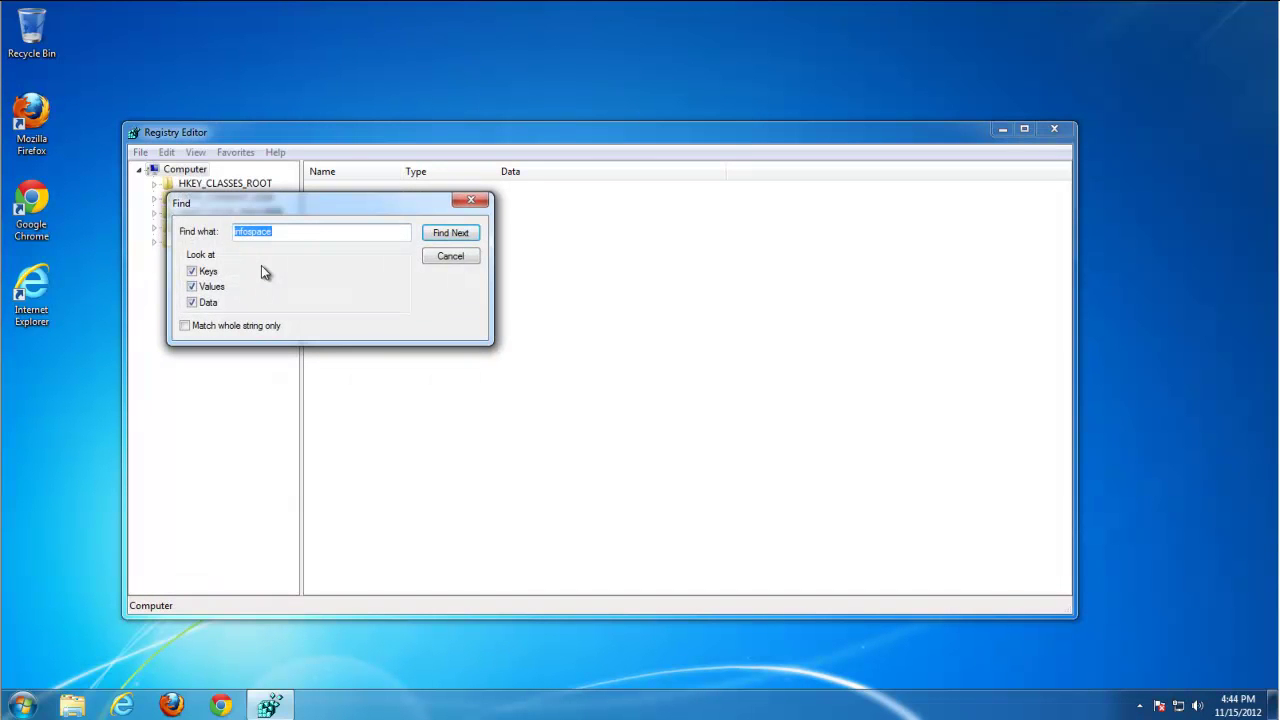
pyautogui.write('gamers')
pyautogui.click(436, 236)
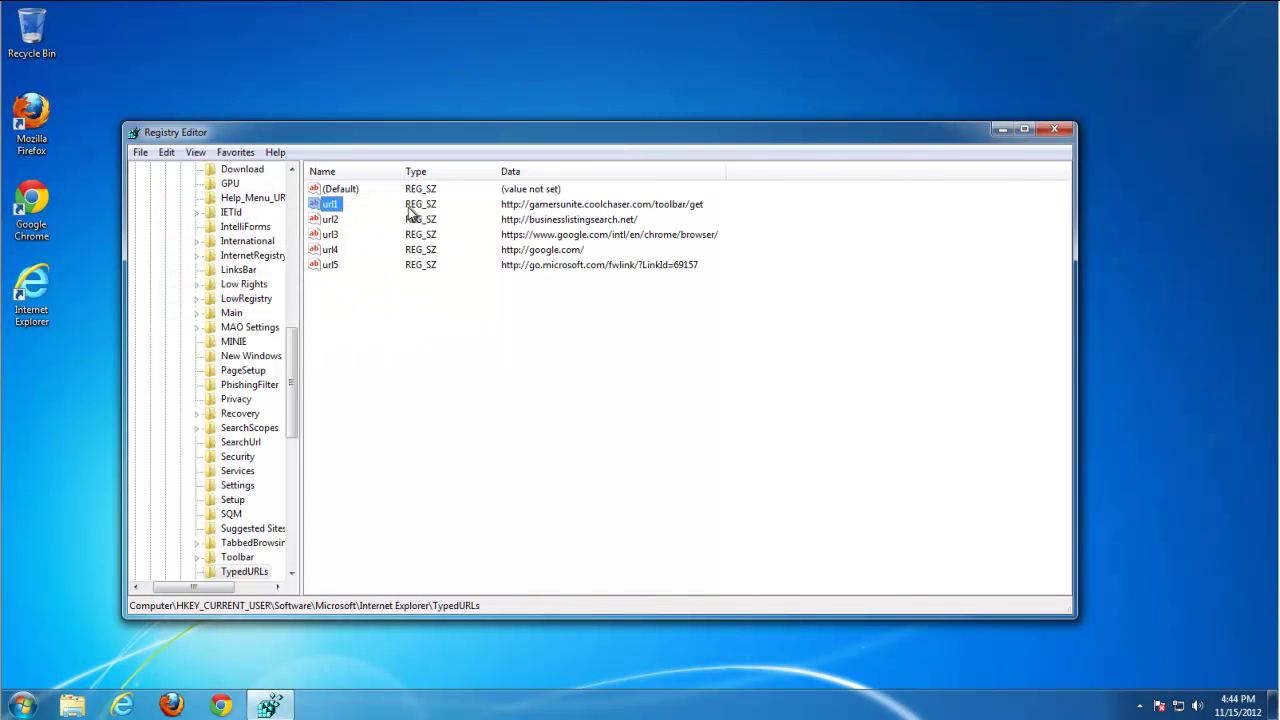
# Step: Check the Toolbar and WebBrowser keys, then go back to the TypedURLs values
pyautogui.click(236, 557)
pyautogui.click(198, 557)
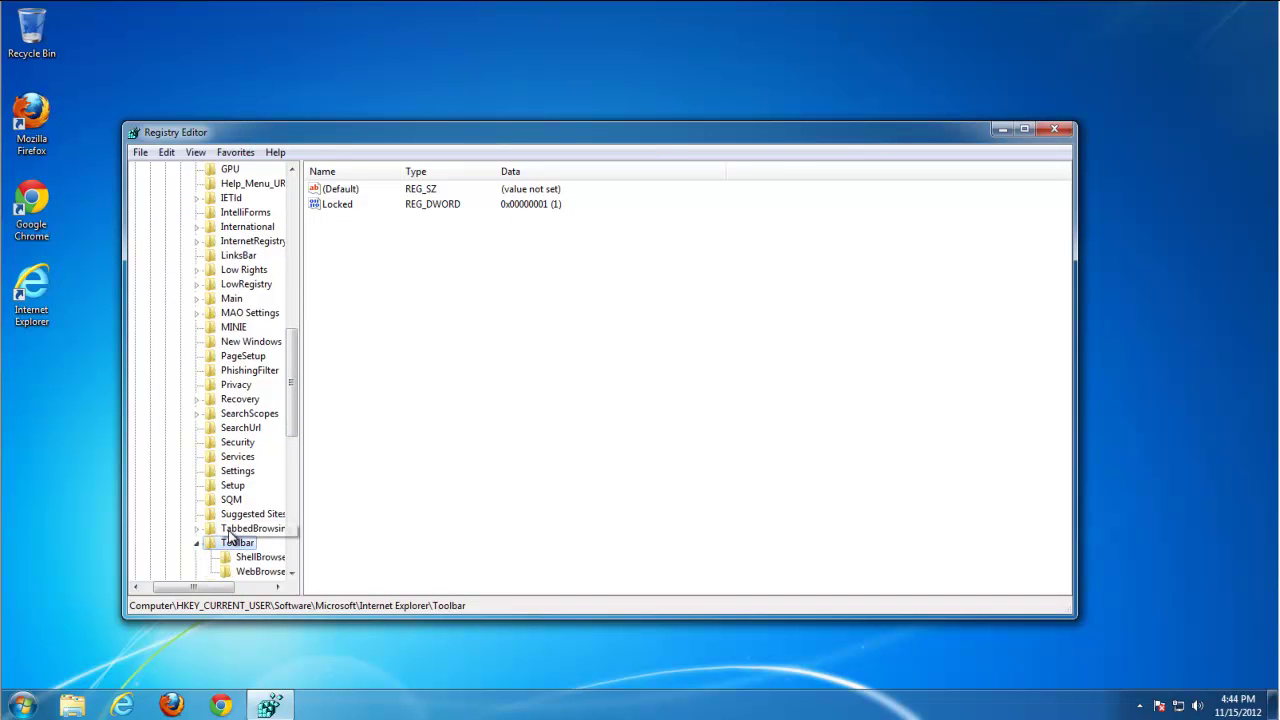
pyautogui.click(255, 528)
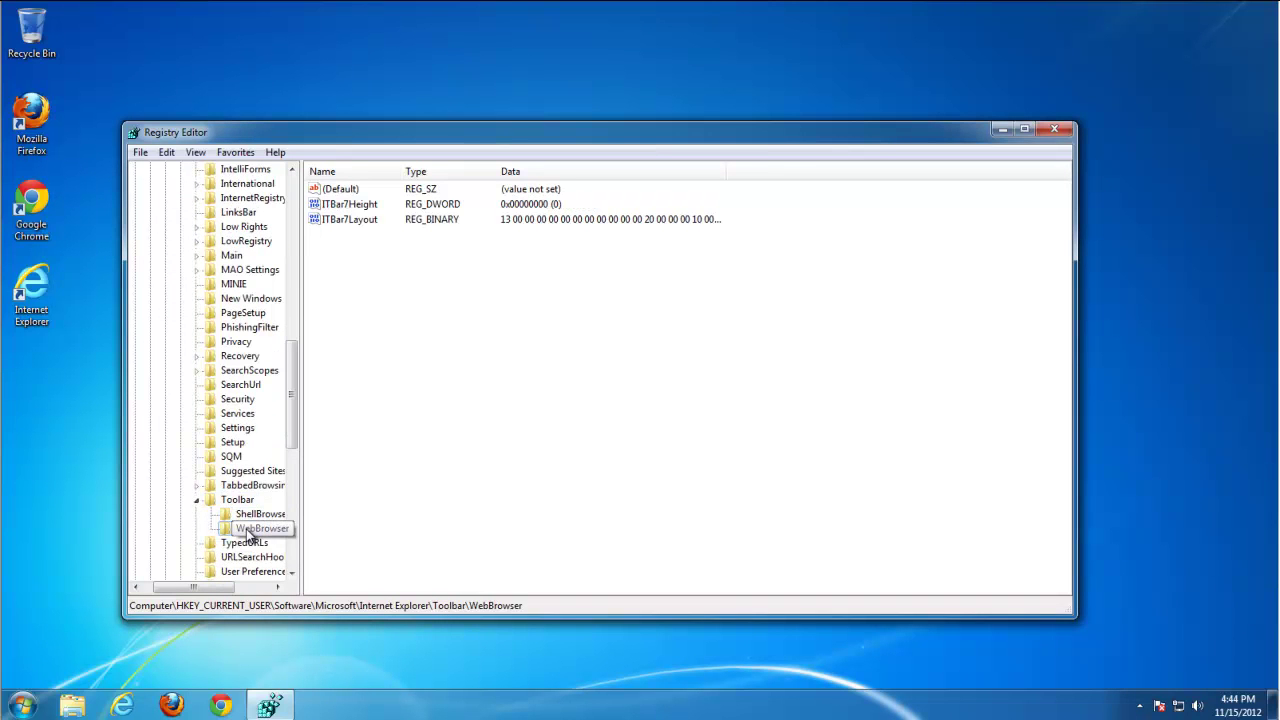
pyautogui.click(246, 543)
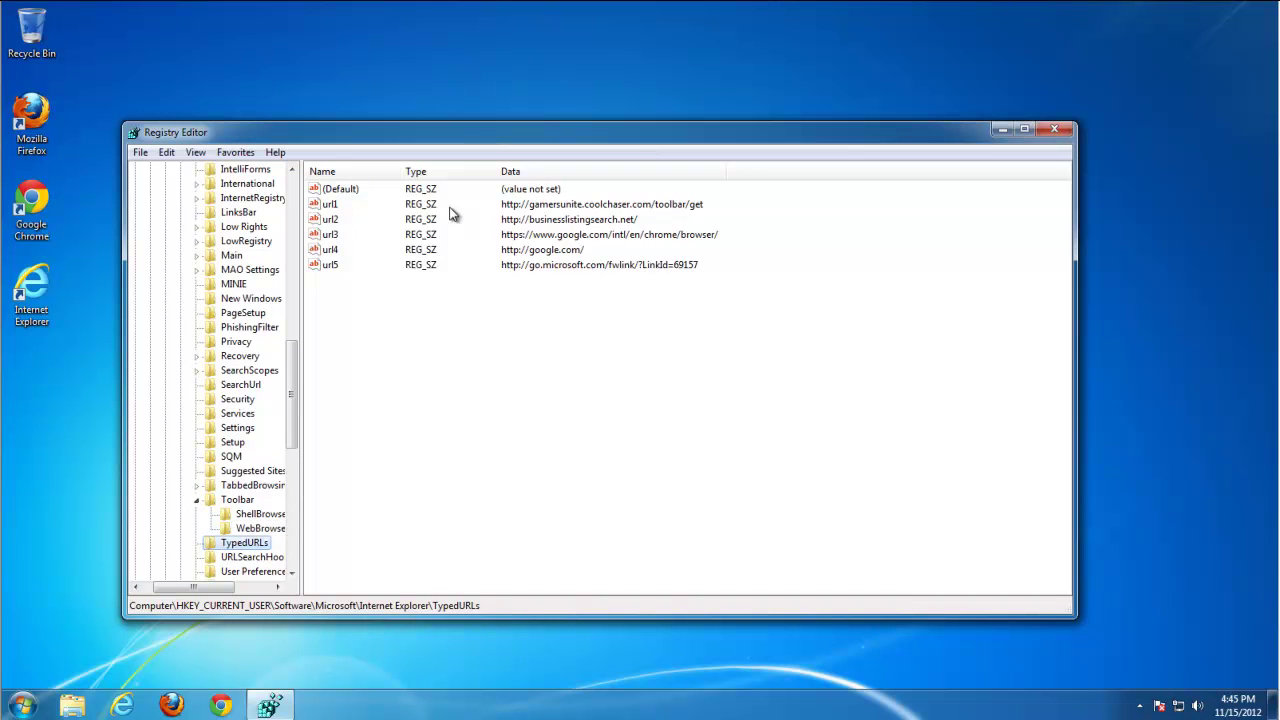
pyautogui.click(398, 207)
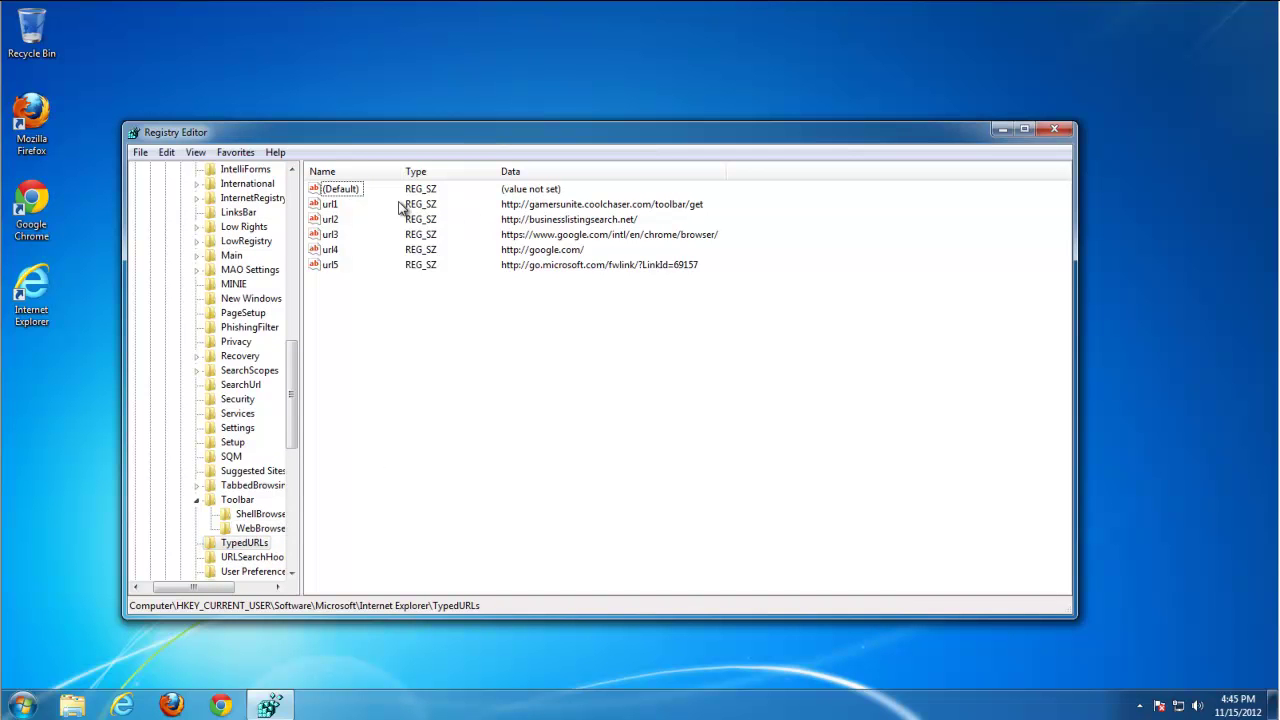
# Step: Delete the gamersunite url1 and businesslistingsearch url2 TypedURLs entries, then find the next match
pyautogui.click(330, 204)
pyautogui.press('Delete')
pyautogui.press('Return')
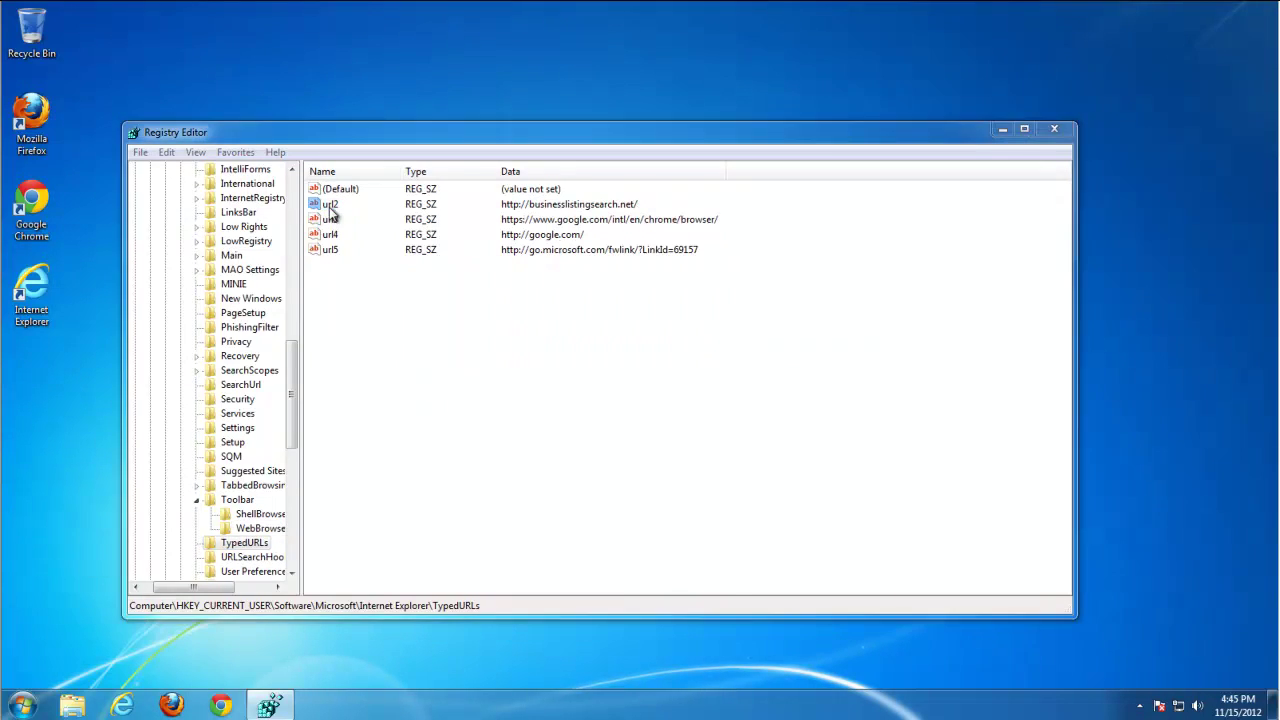
pyautogui.press('Delete')
pyautogui.press('Return')
pyautogui.press('F3')
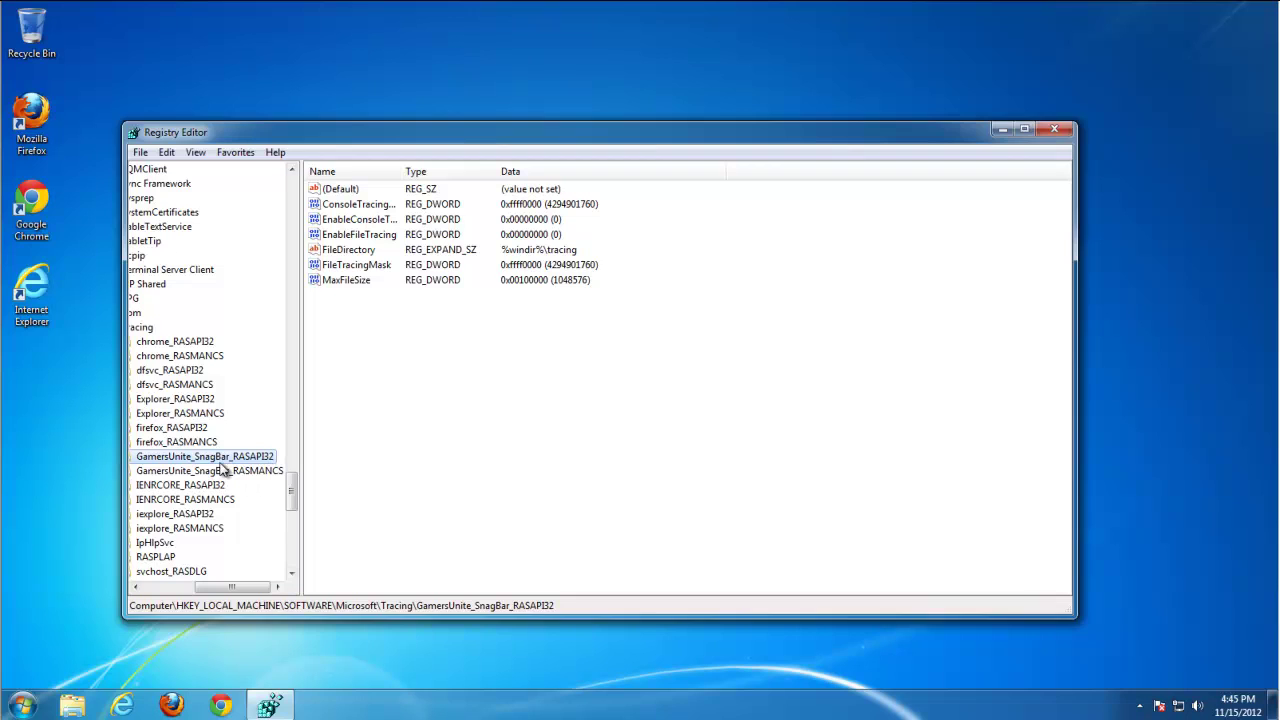
# Step: Delete the GamersUnite_SnagBar_RASAPI32 and GamersUnite_SnagBar_RASMANCS tracing keys
pyautogui.press('Delete')
pyautogui.click(712, 352)
pyautogui.press('Delete')
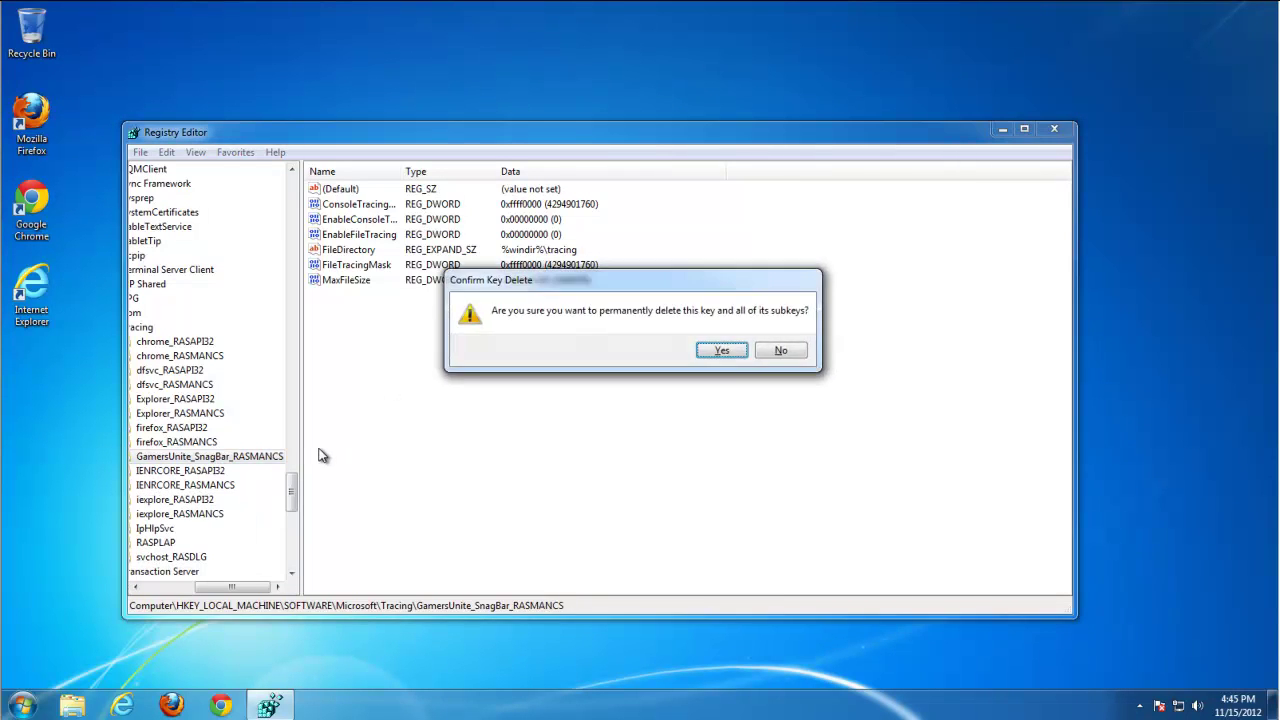
pyautogui.press('Return')
pyautogui.press('F3')
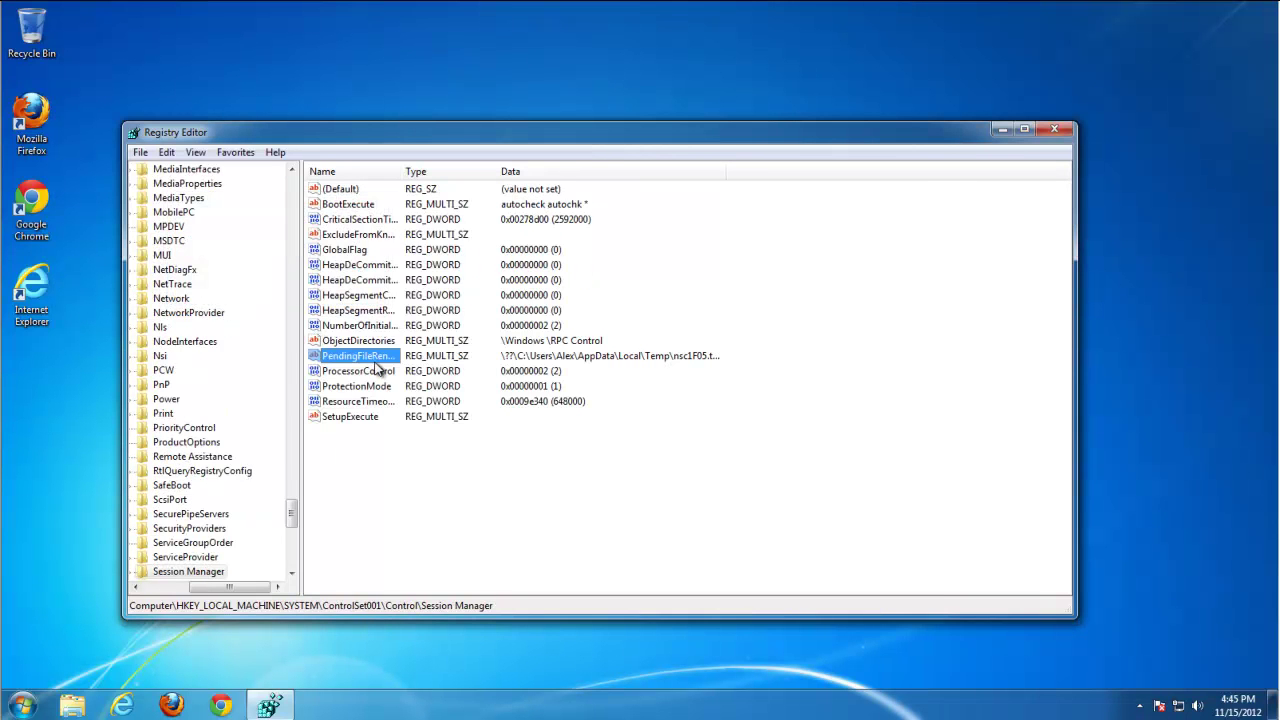
# Step: Empty the PendingFileRenameOperations value data and run the search to completion
pyautogui.doubleClick(376, 362)
pyautogui.press('Delete')
pyautogui.click(331, 434)
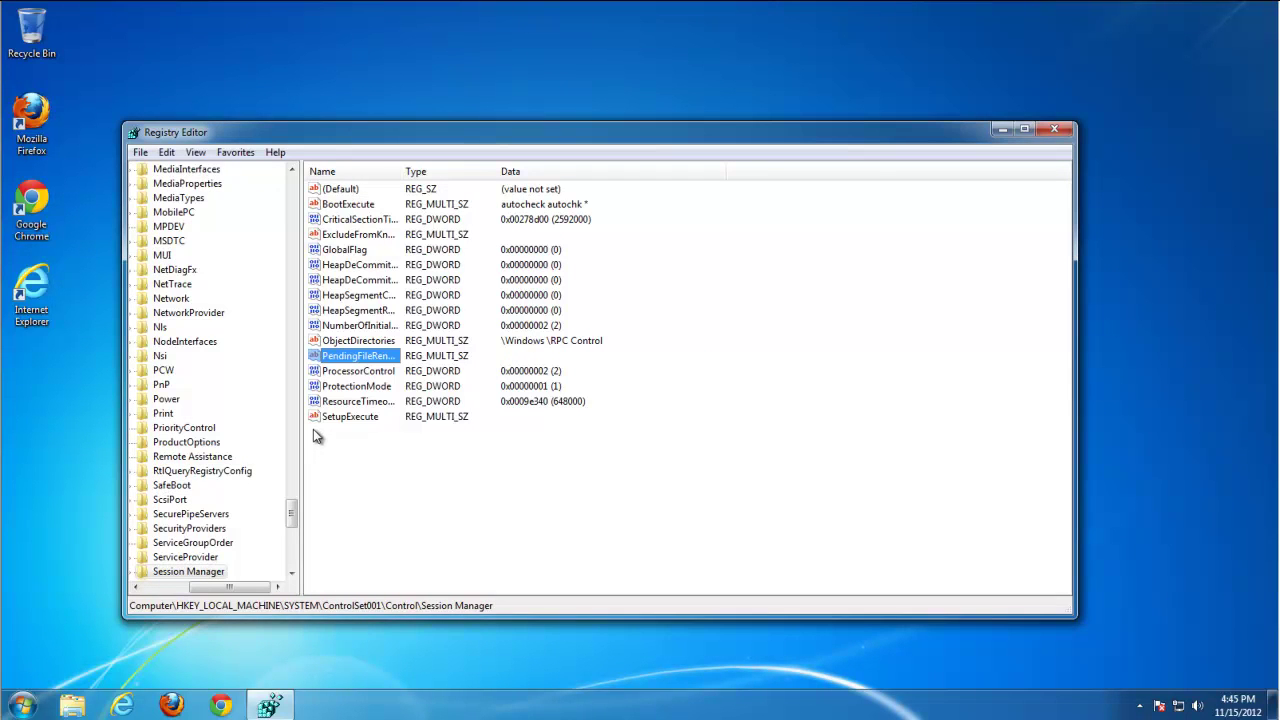
pyautogui.press('F3')
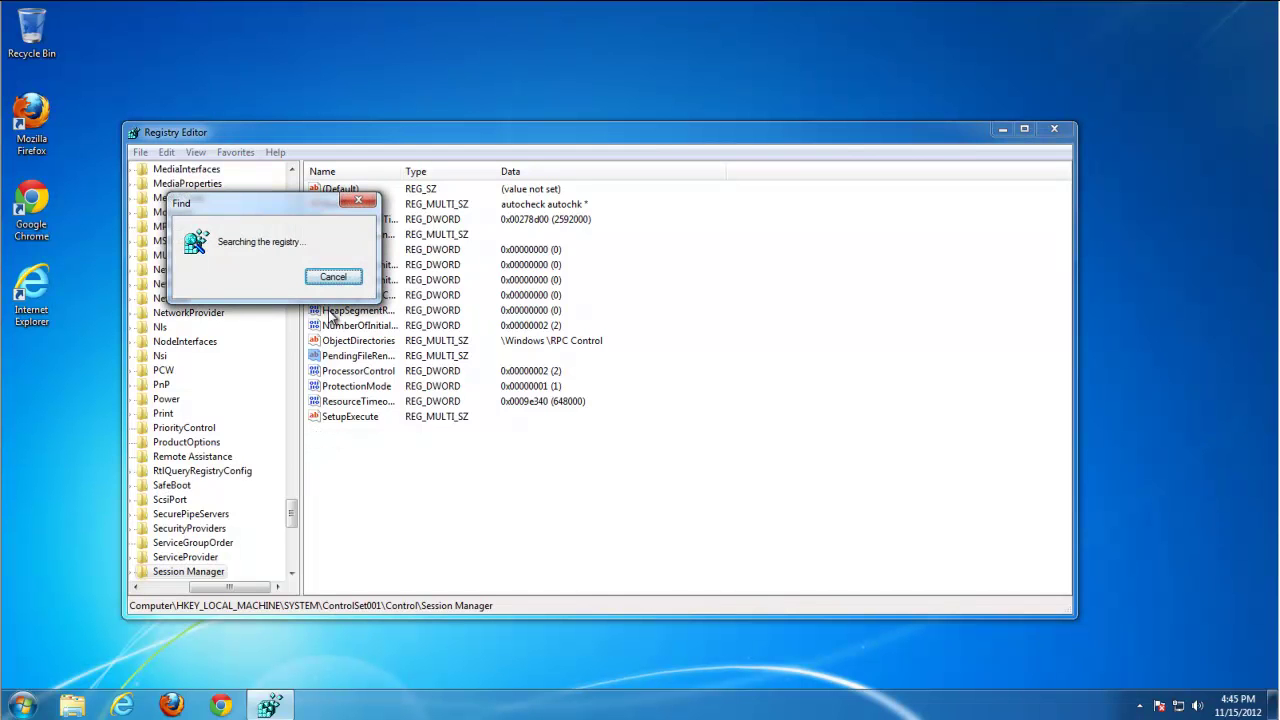
pyautogui.click(738, 351)
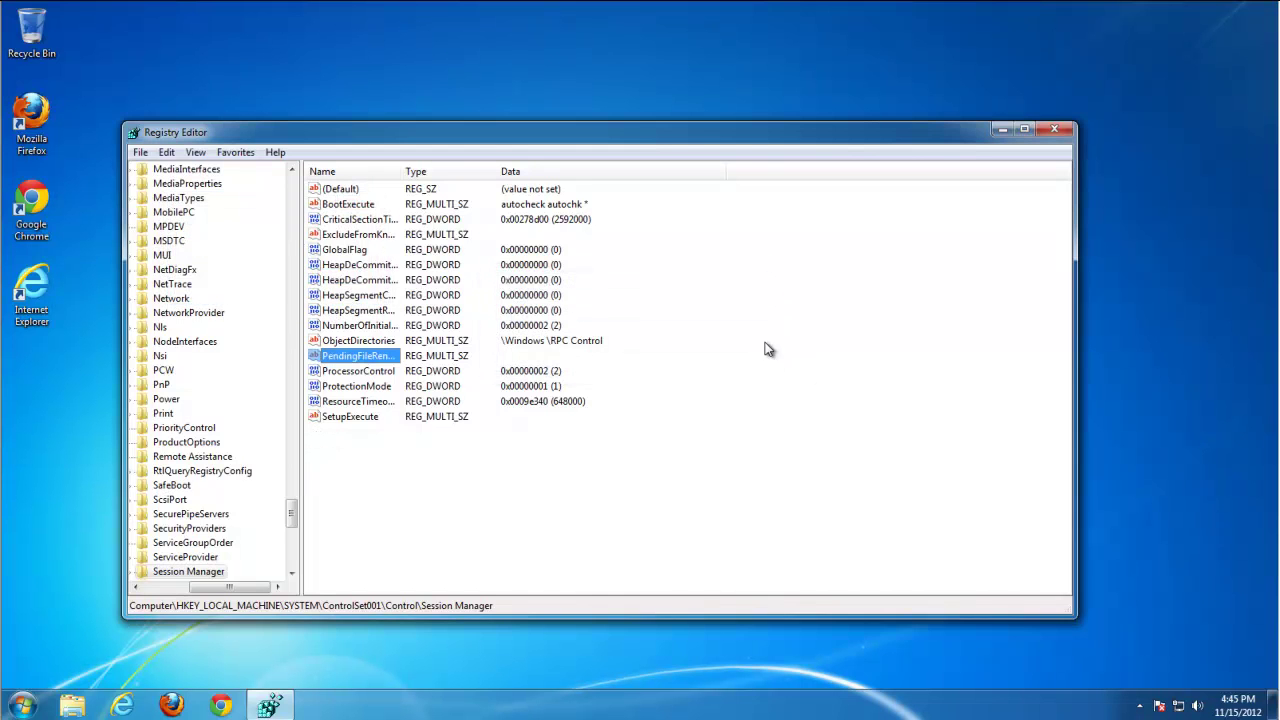
# Step: Close Registry Editor, search Start for 'gamers', delete GamersUnite_v1_1_0, and view more results
pyautogui.click(1059, 128)
pyautogui.click(14, 705)
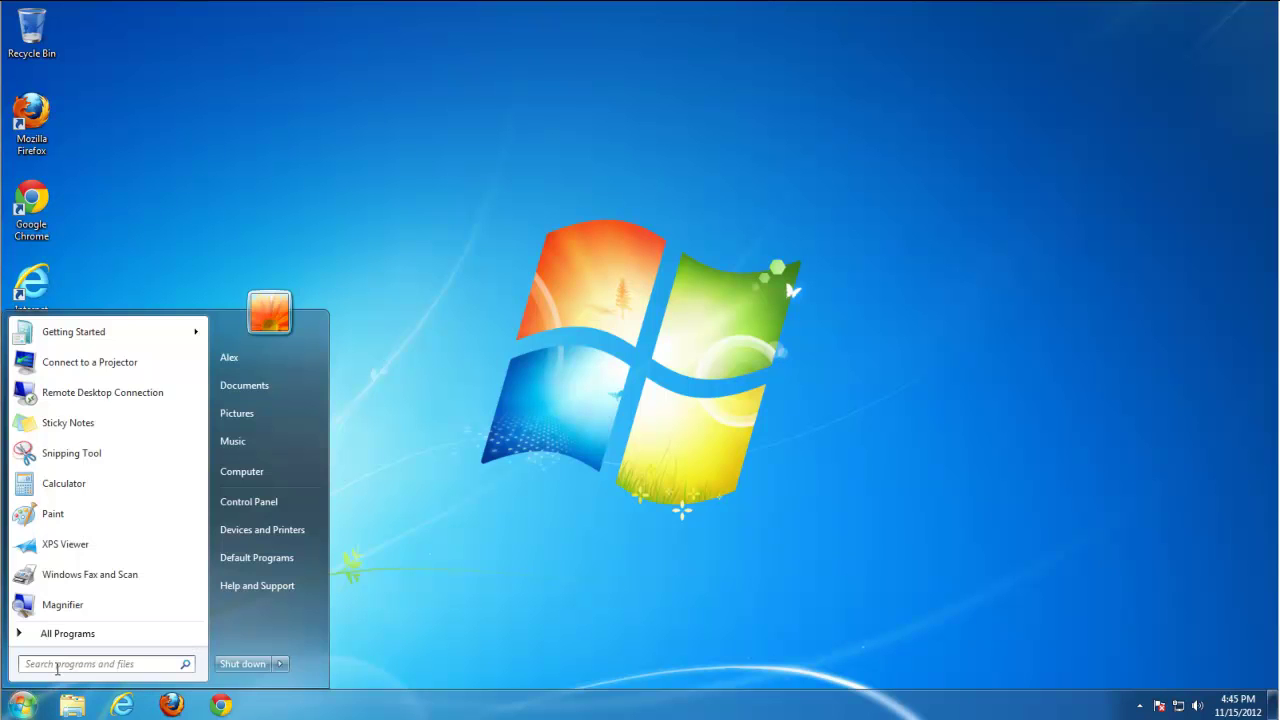
pyautogui.write('gam')
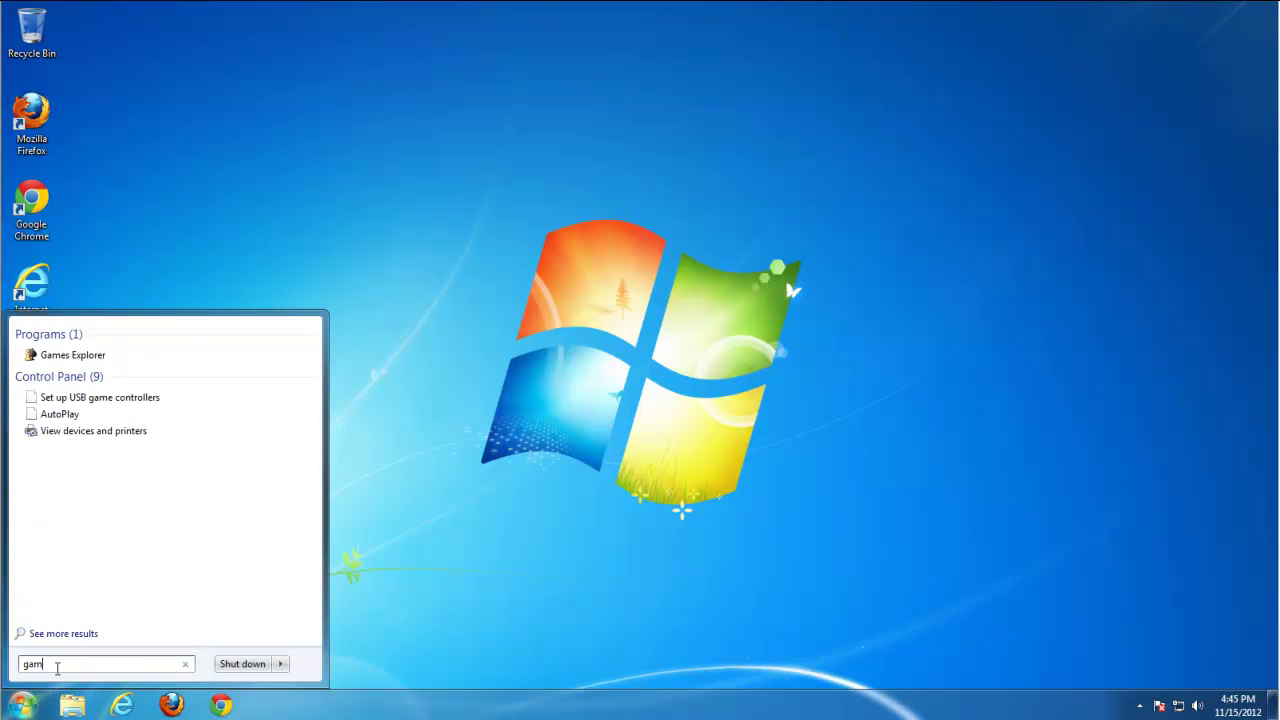
pyautogui.write('ers')
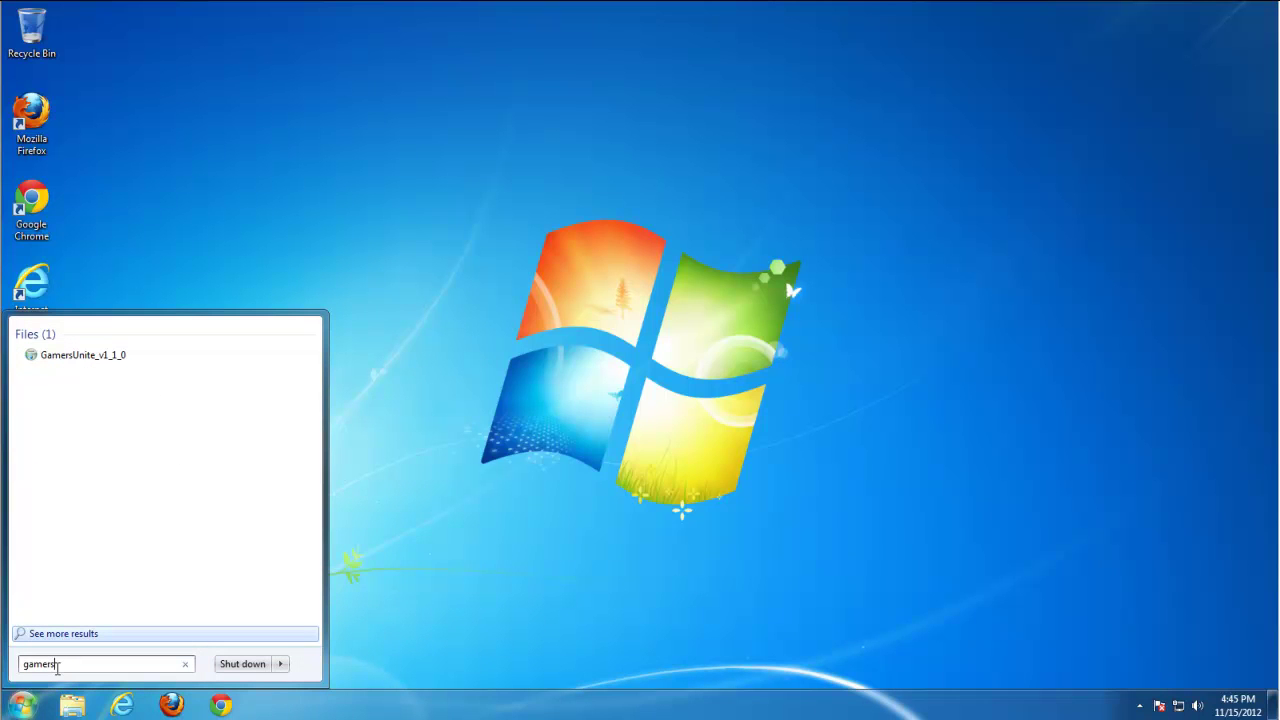
pyautogui.rightClick(83, 362)
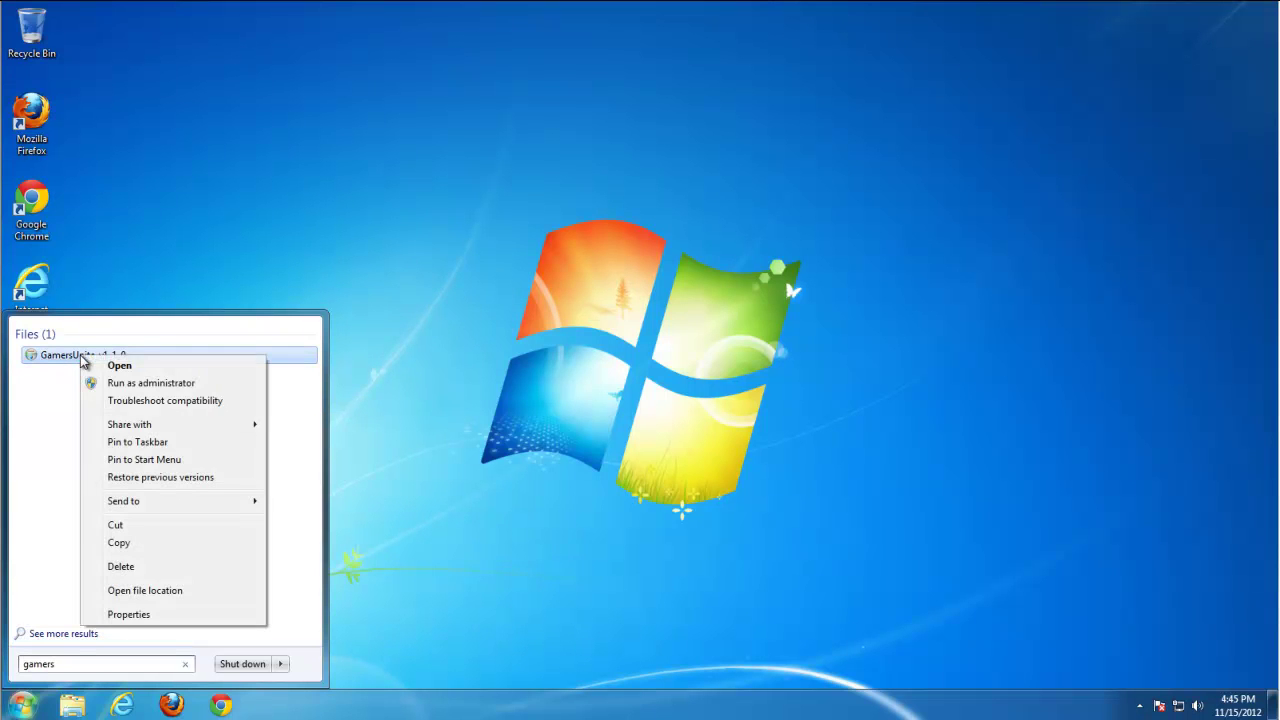
pyautogui.click(140, 566)
pyautogui.click(706, 424)
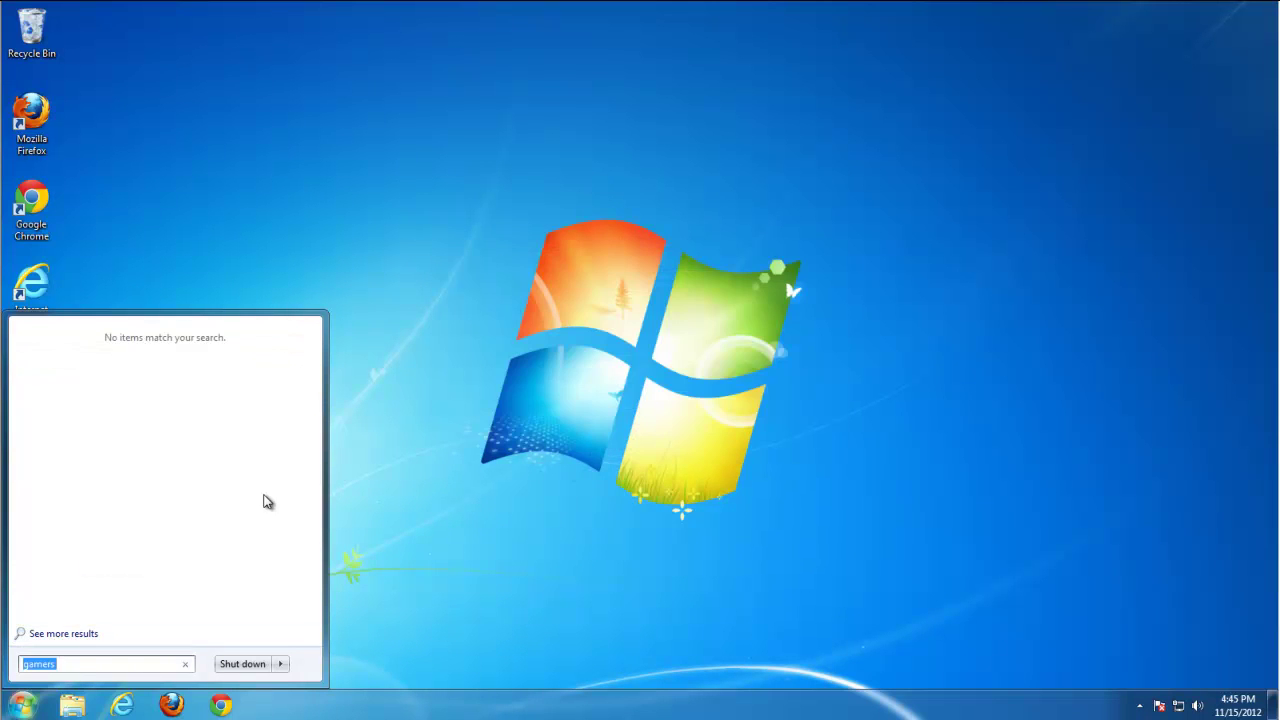
pyautogui.click(62, 634)
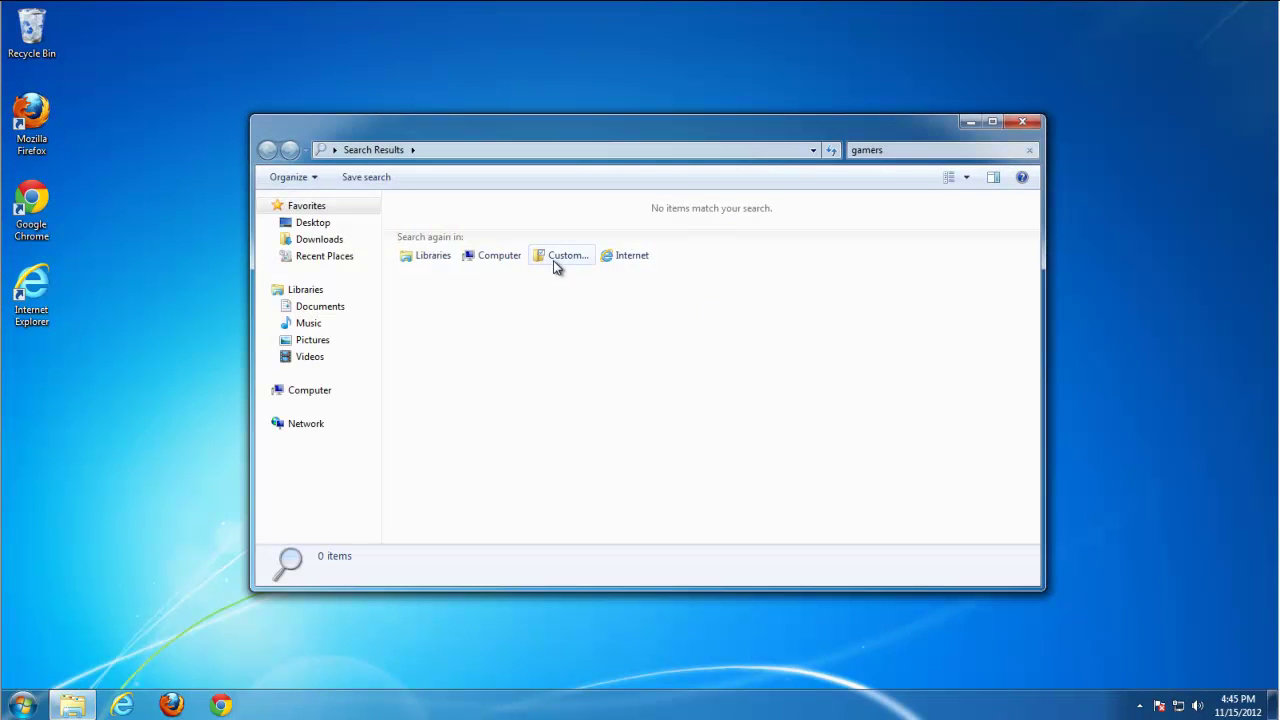
# Step: Search the whole computer for 'gamers' and recycle the Gamers Unite! Snag Bar folder with admin permission
pyautogui.click(488, 260)
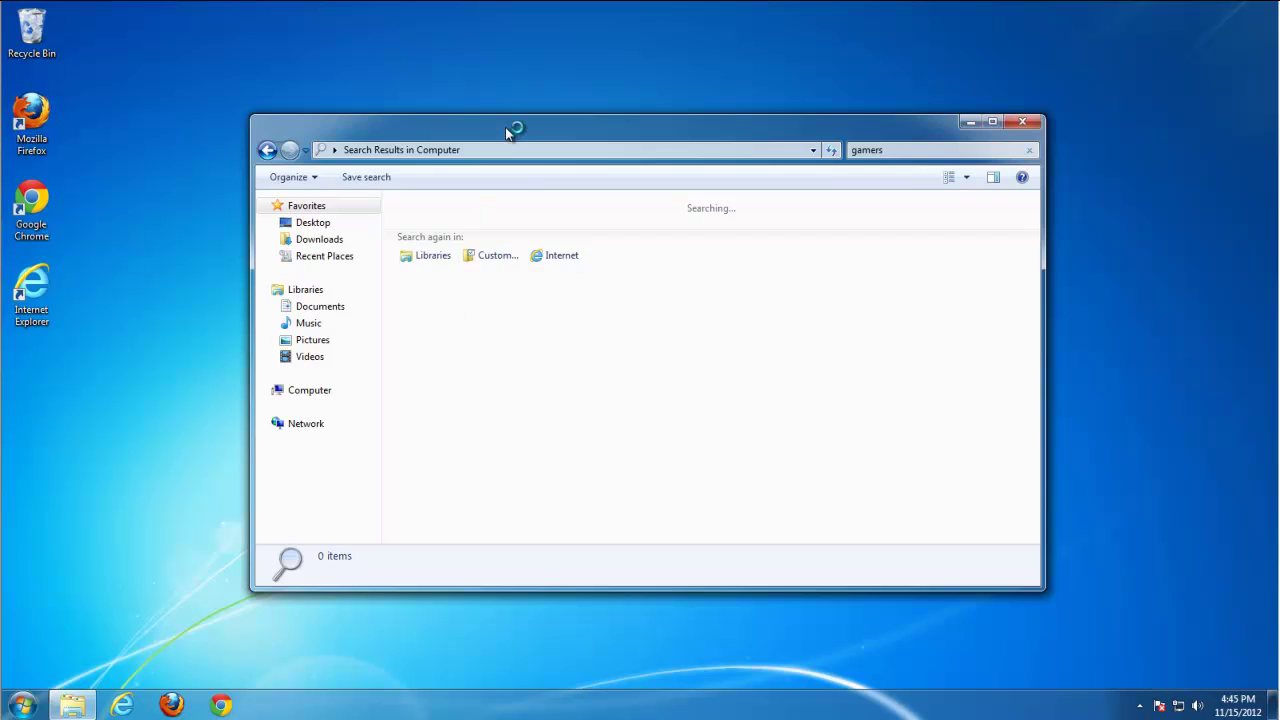
pyautogui.moveTo(512, 126); pyautogui.dragTo(508, 114)
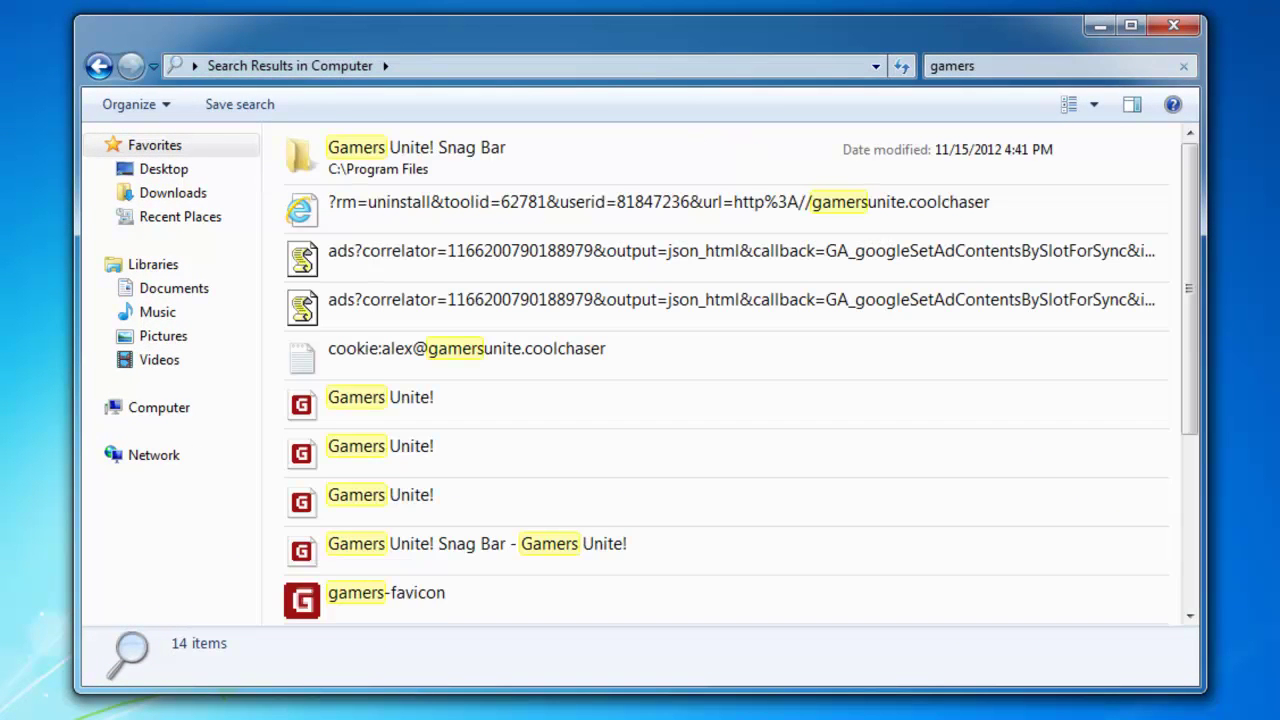
pyautogui.click(445, 172)
pyautogui.press('Delete')
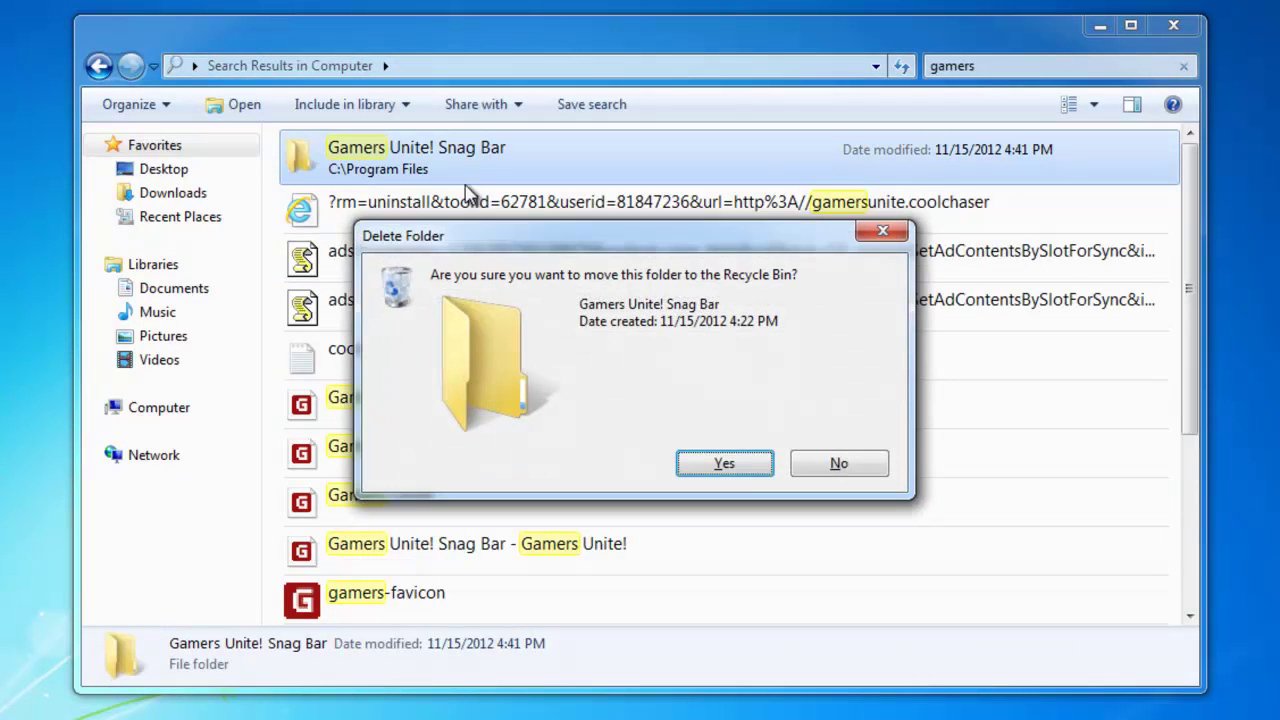
pyautogui.click(724, 470)
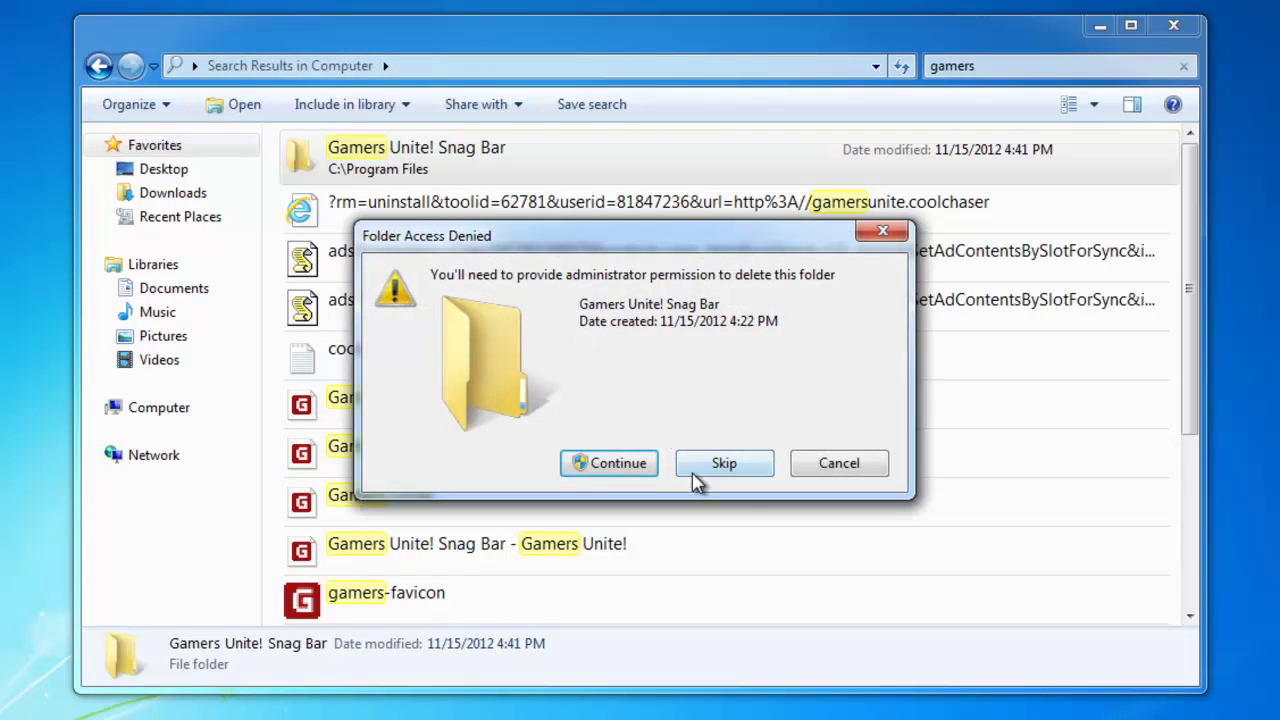
pyautogui.click(651, 470)
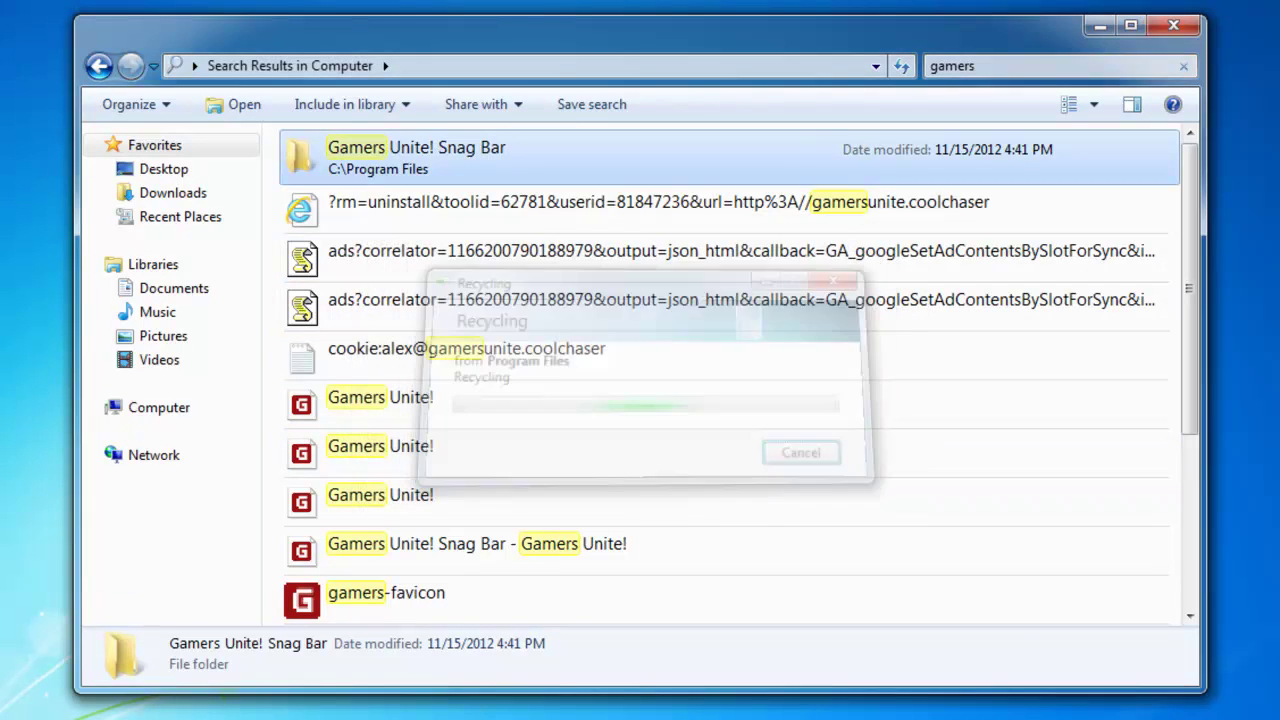
# Step: Select all 14 'gamers' search results, starting from the uninstall link entry
pyautogui.click(425, 229)
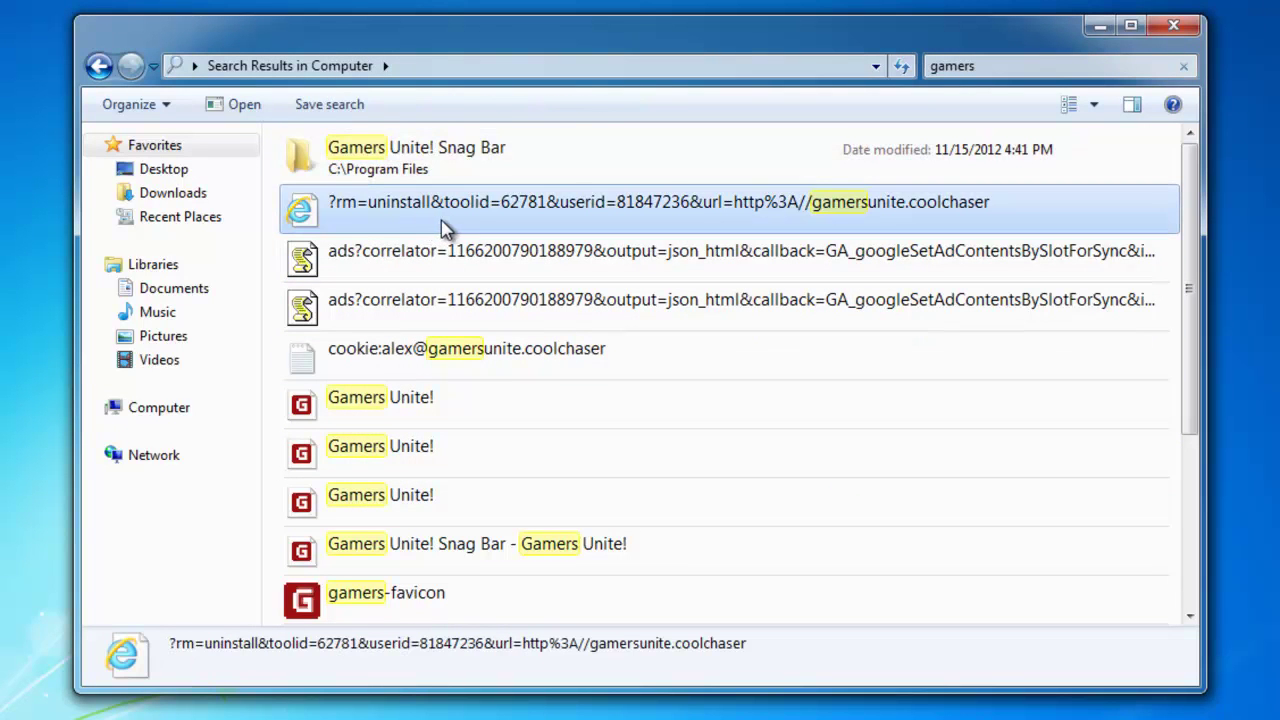
pyautogui.scroll(-5, 554, 429)
pyautogui.scroll(2, 557, 430)
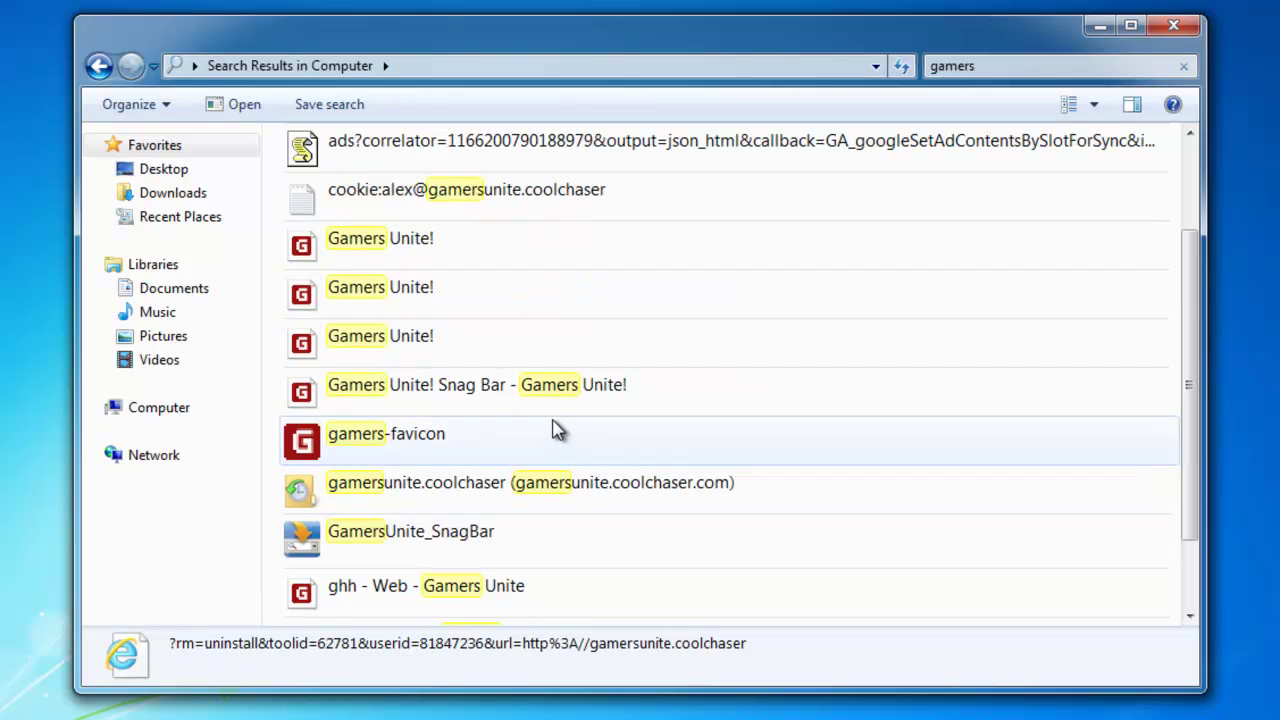
pyautogui.hotkey('ctrl', 'a')
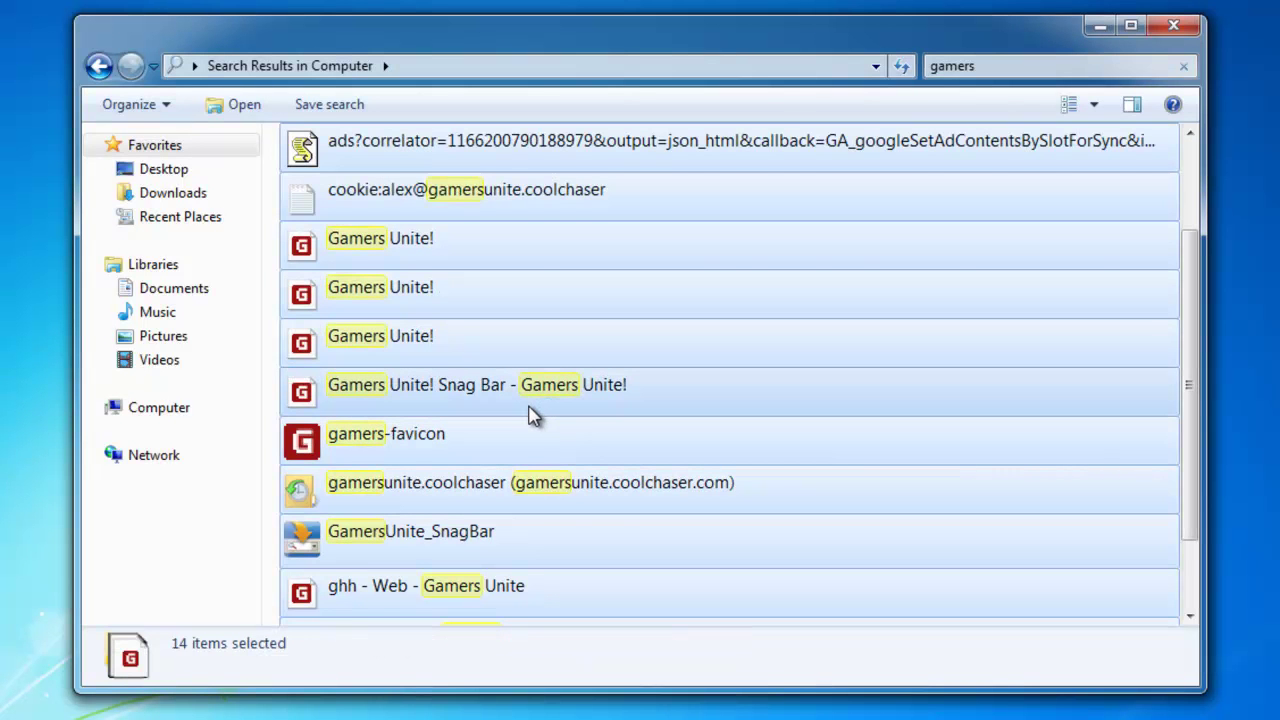
pyautogui.scroll(1, 533, 415)
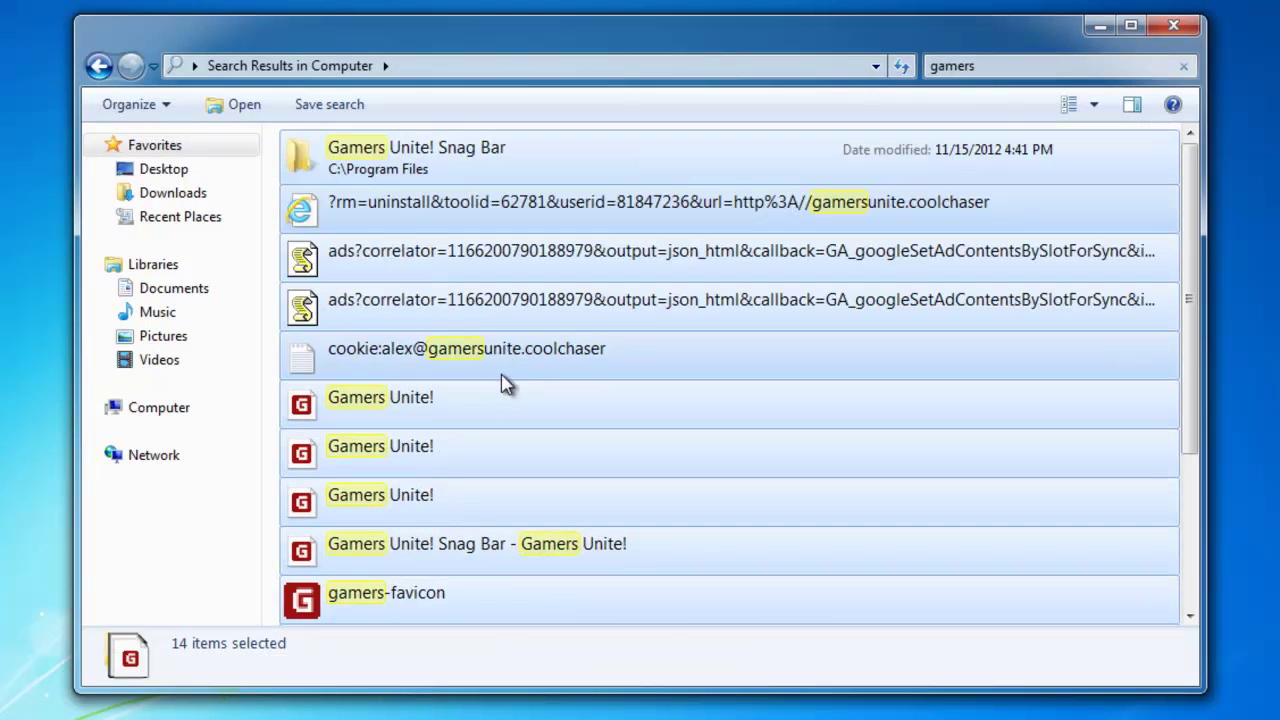
# Step: Narrow the selection to the three Gamers Unite! history entries
pyautogui.rightClick(533, 426)
pyautogui.click(572, 434)
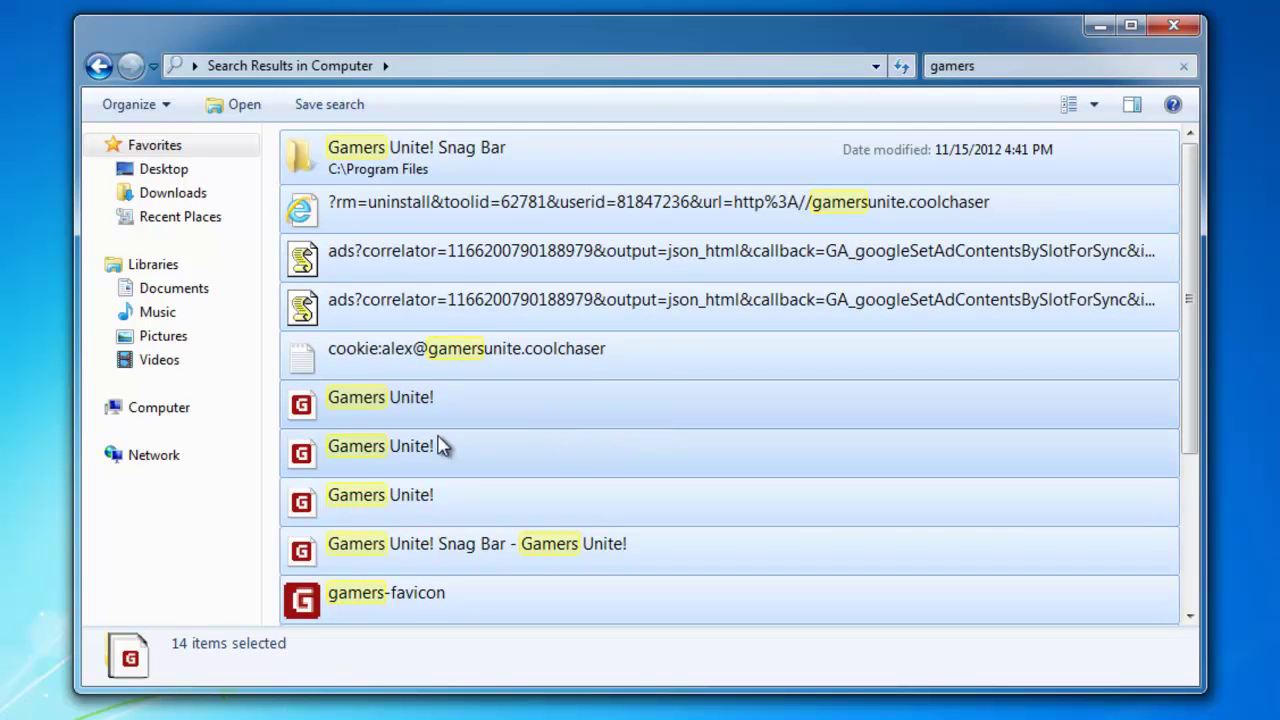
pyautogui.rightClick(413, 448)
pyautogui.click(471, 472)
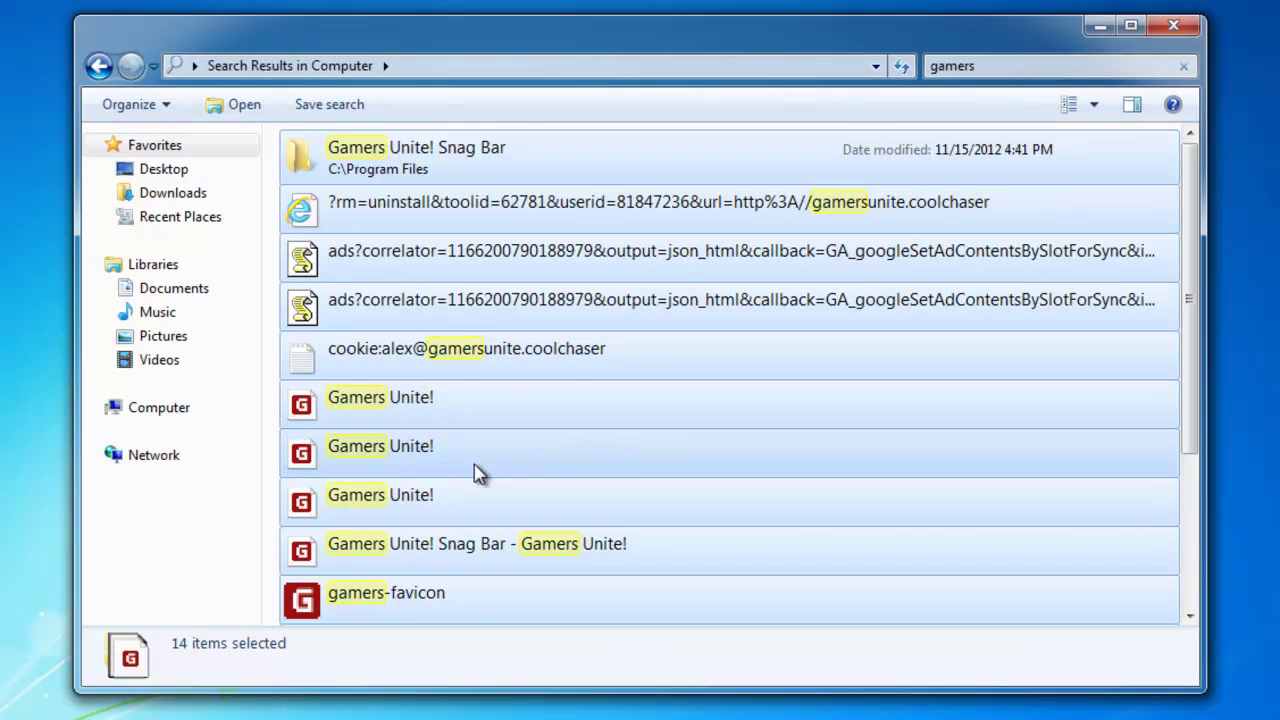
pyautogui.rightClick(409, 277)
pyautogui.click(405, 302)
pyautogui.click(694, 486)
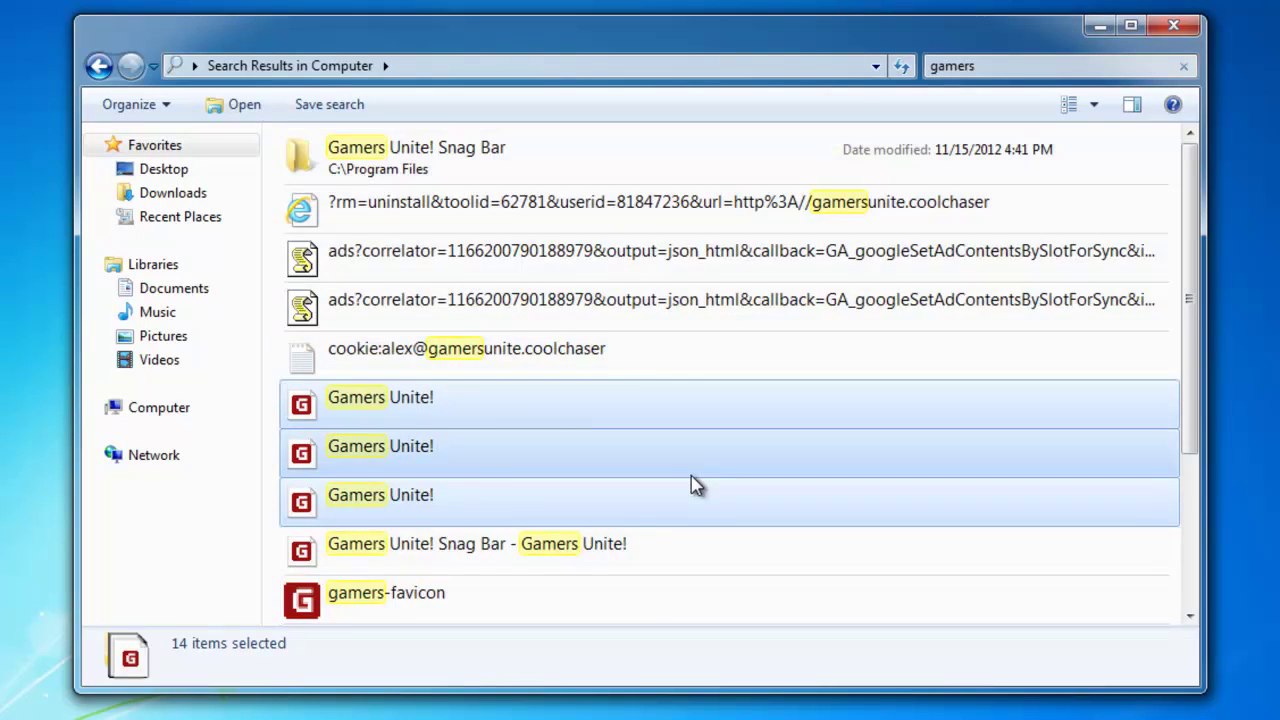
pyautogui.scroll(-2, 690, 485)
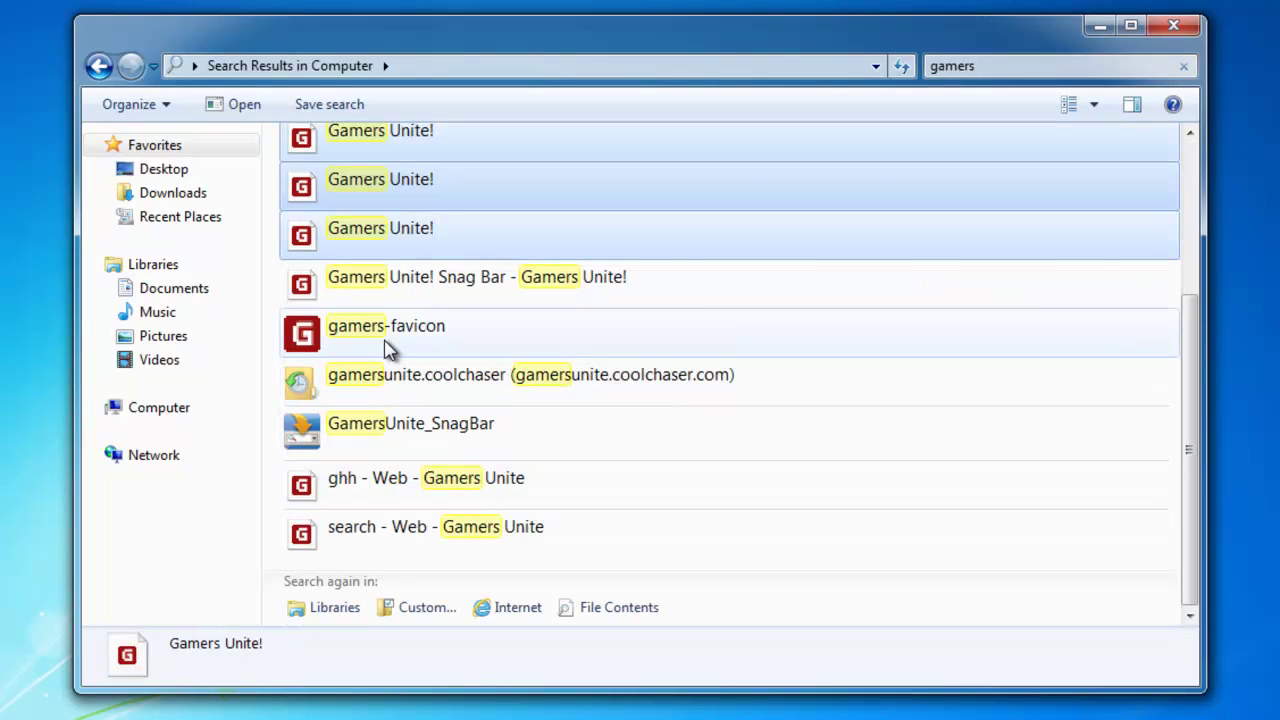
pyautogui.scroll(3, 398, 348)
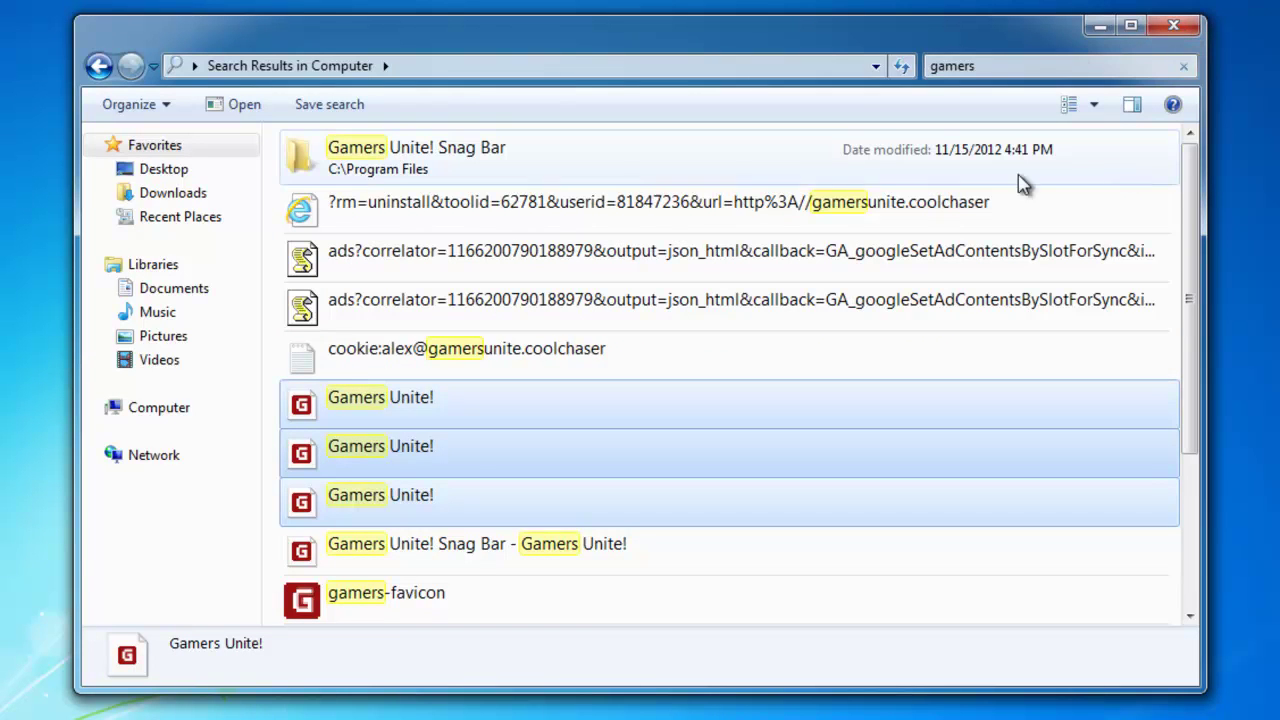
# Step: Delete the Gamers Unite! history item and the Gamers Unite! Snag Bar page entry
pyautogui.press('Delete')
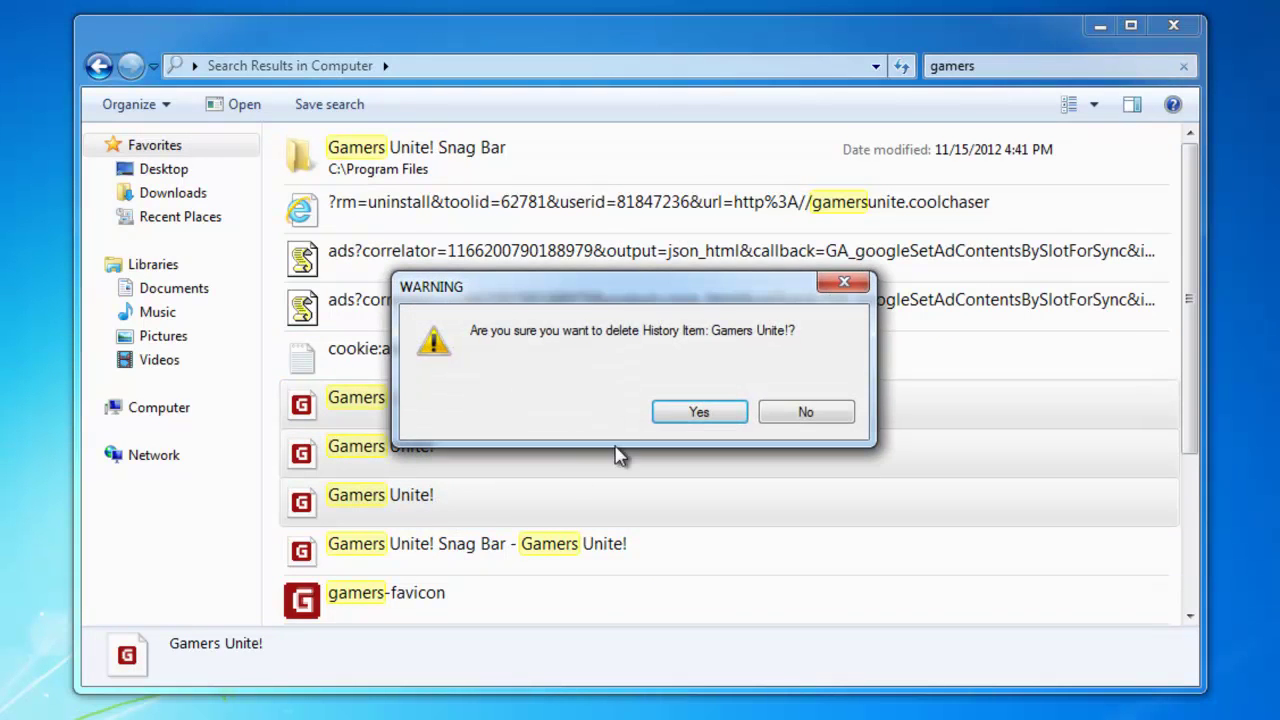
pyautogui.click(697, 413)
pyautogui.scroll(-3, 457, 463)
pyautogui.scroll(3, 457, 463)
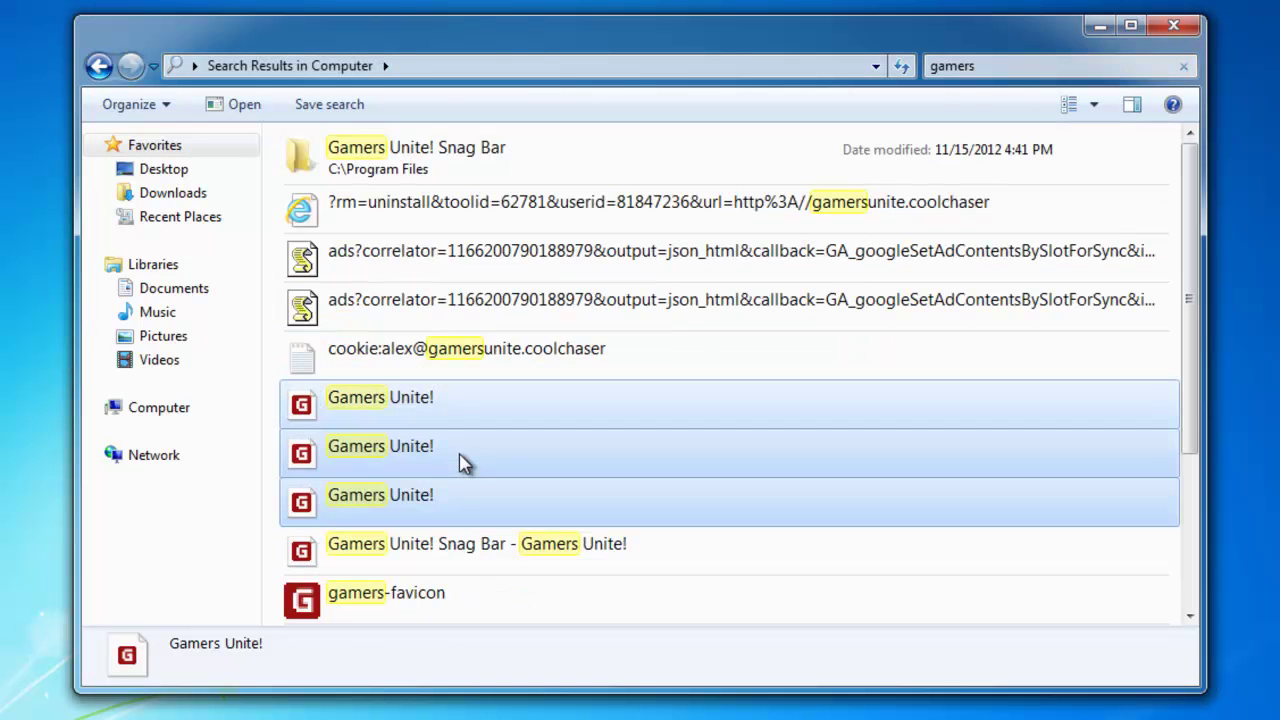
pyautogui.click(418, 567)
pyautogui.scroll(-3, 486, 557)
pyautogui.press('Delete')
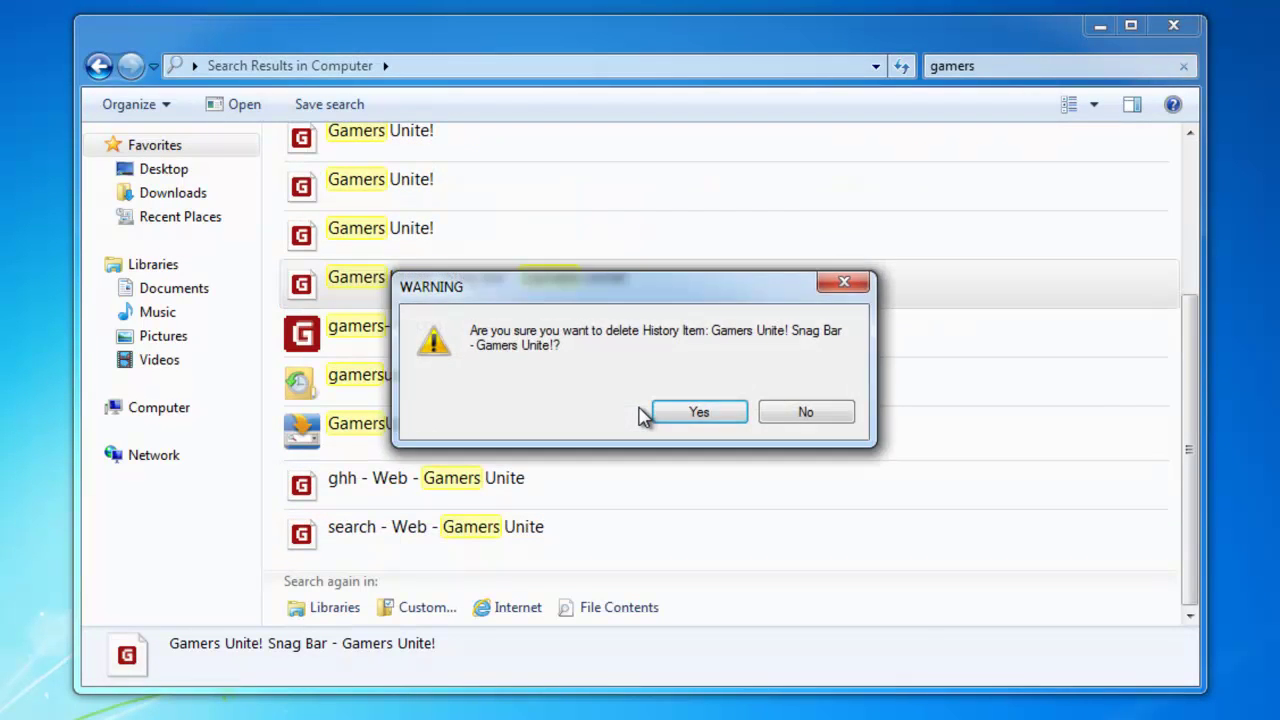
pyautogui.click(660, 413)
# Step: Delete the gamersunite.coolchaser entry, then select the GamersUnite_SnagBar and 'ghh - Web - Gamers Unite' entries
pyautogui.click(386, 325)
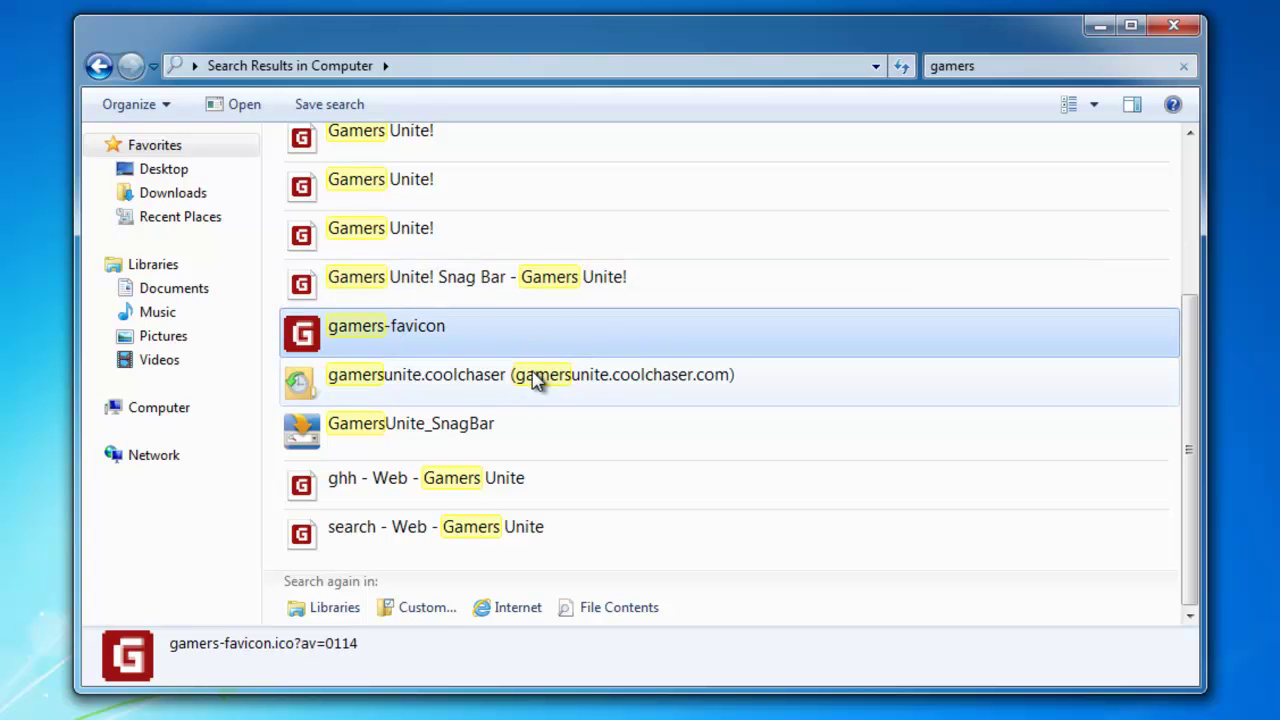
pyautogui.click(406, 376)
pyautogui.press('Delete')
pyautogui.click(694, 410)
pyautogui.click(415, 425)
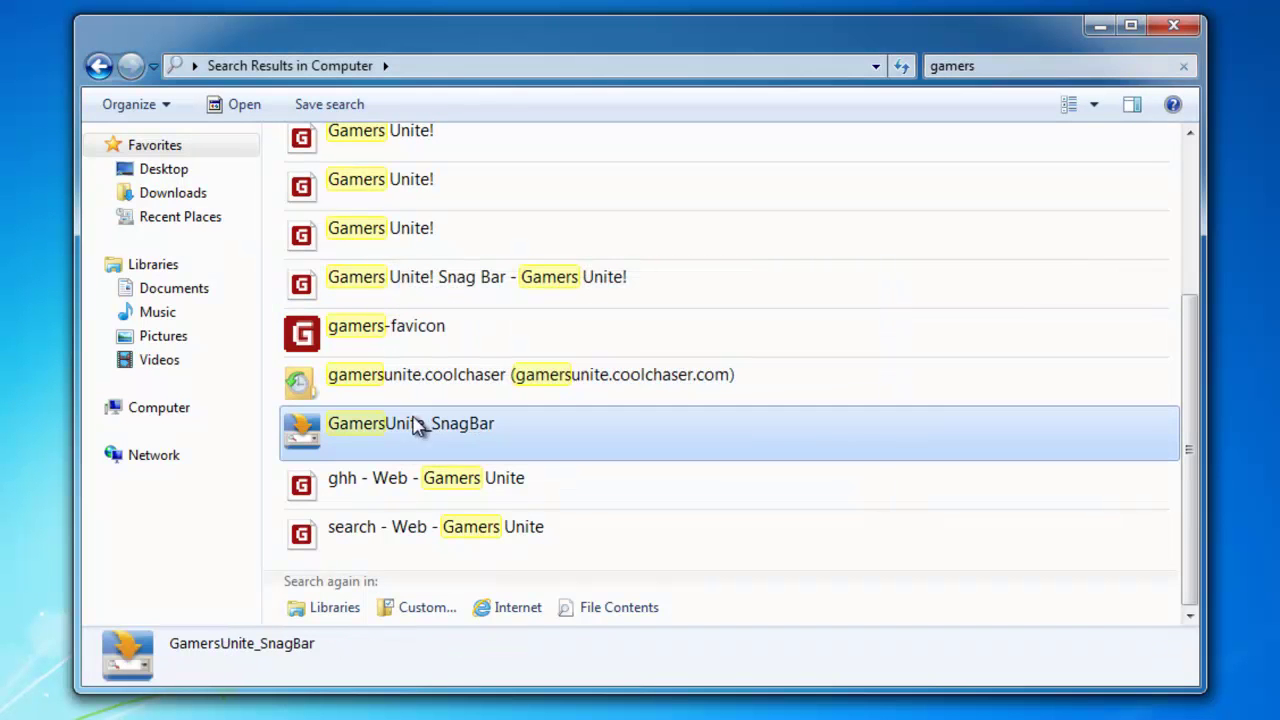
pyautogui.click(440, 498)
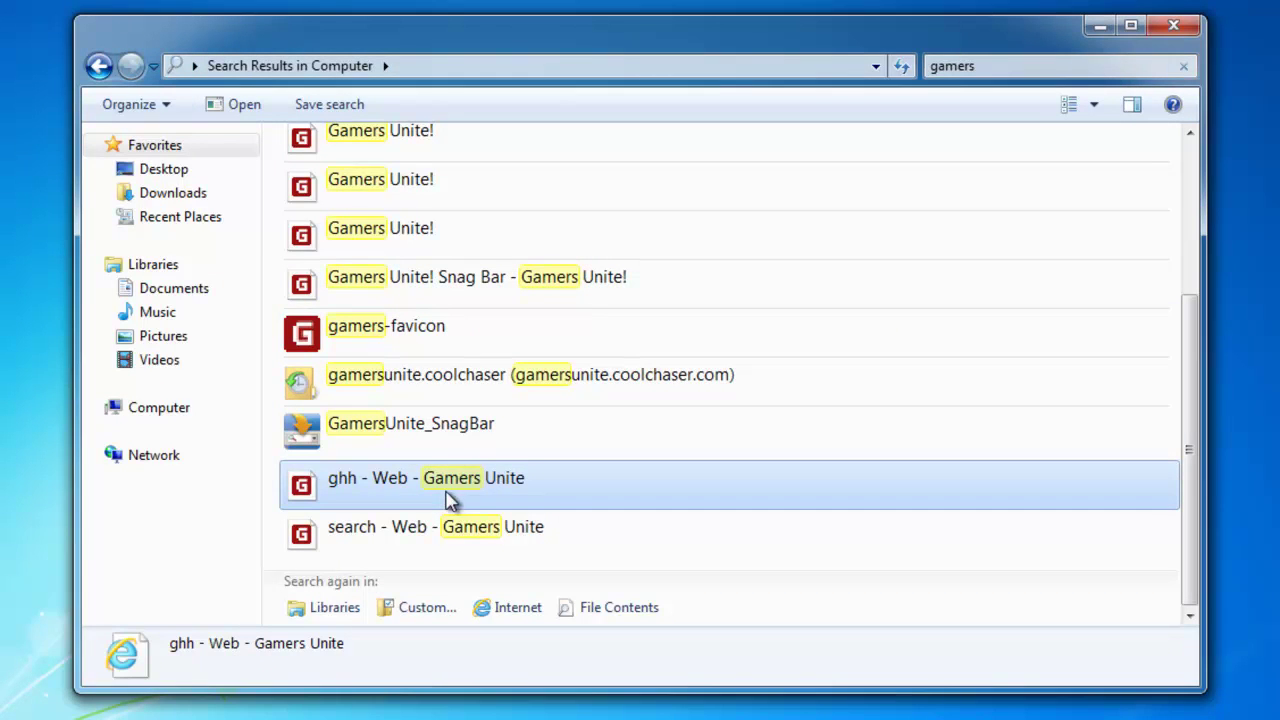